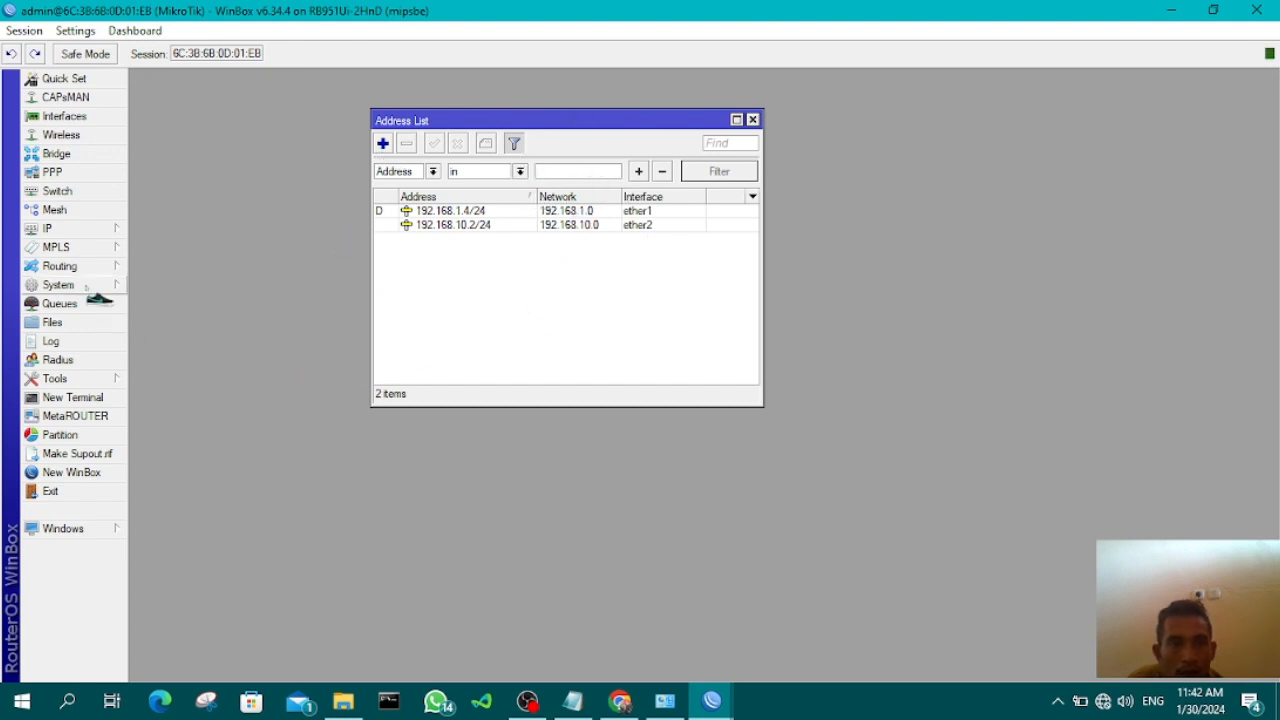
Reset the router's configuration with No Default Configuration enabled and confirm the reboot
click(108, 232)
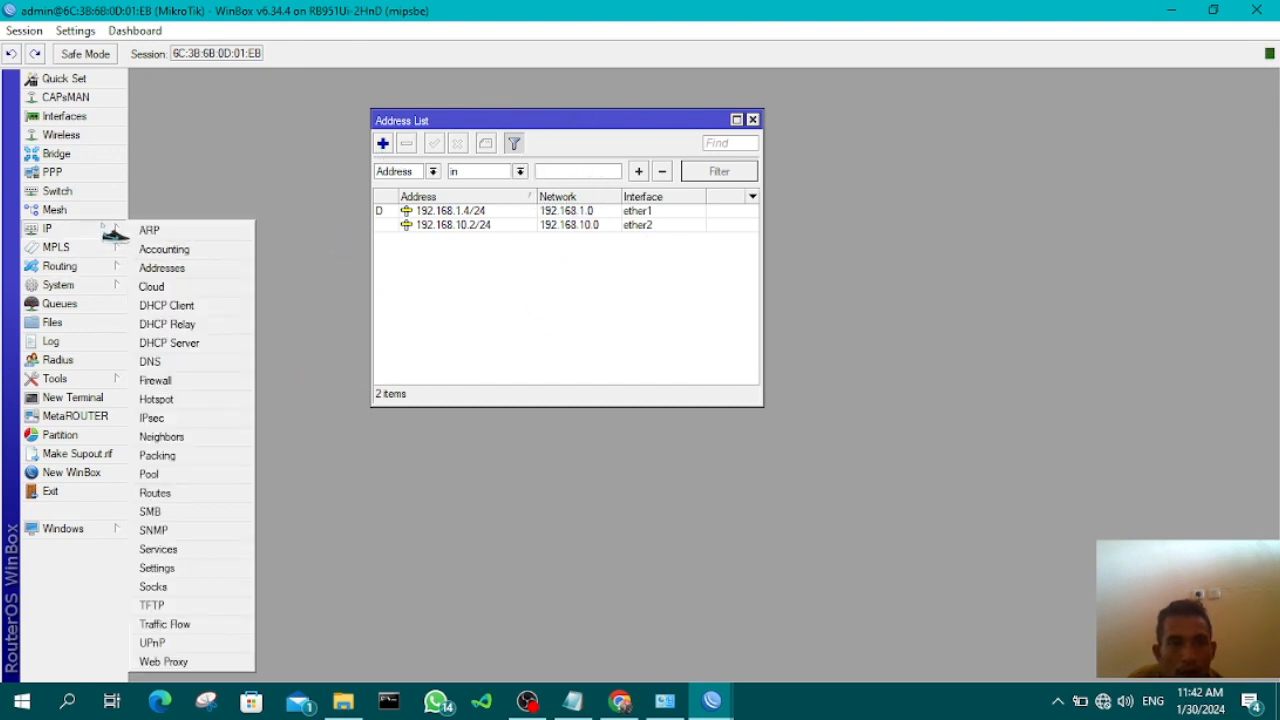
click(228, 164)
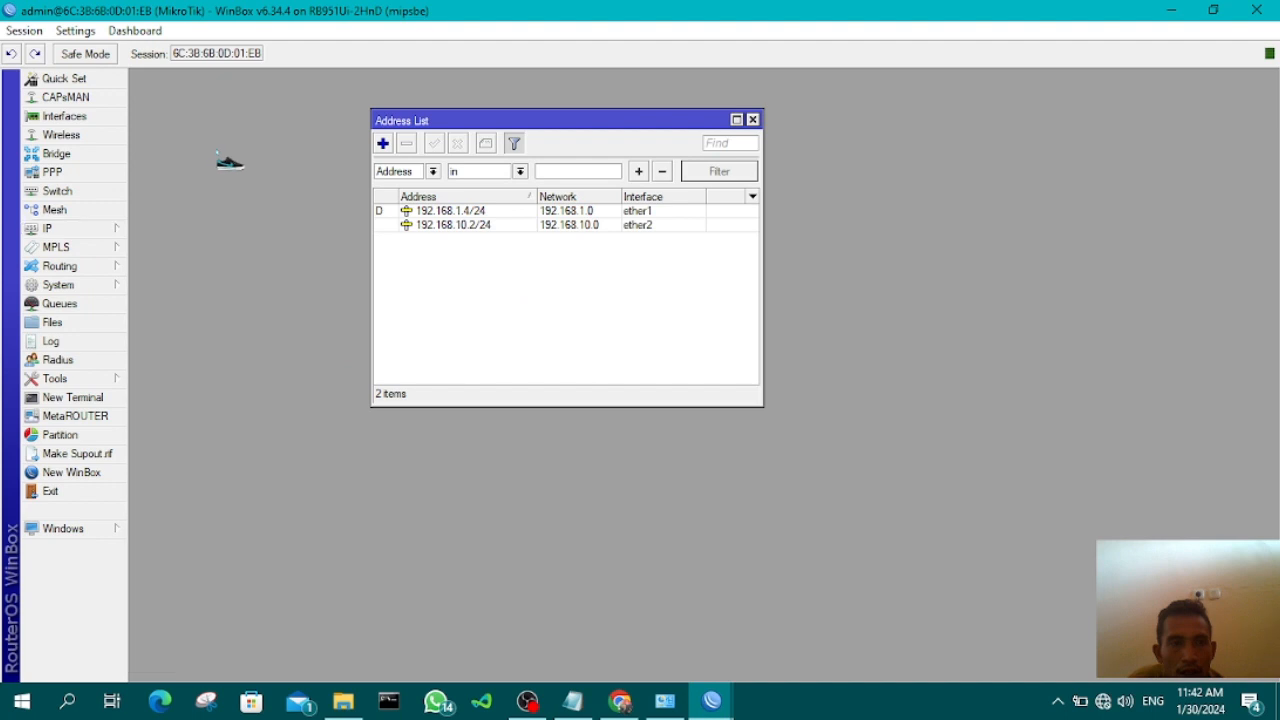
click(101, 289)
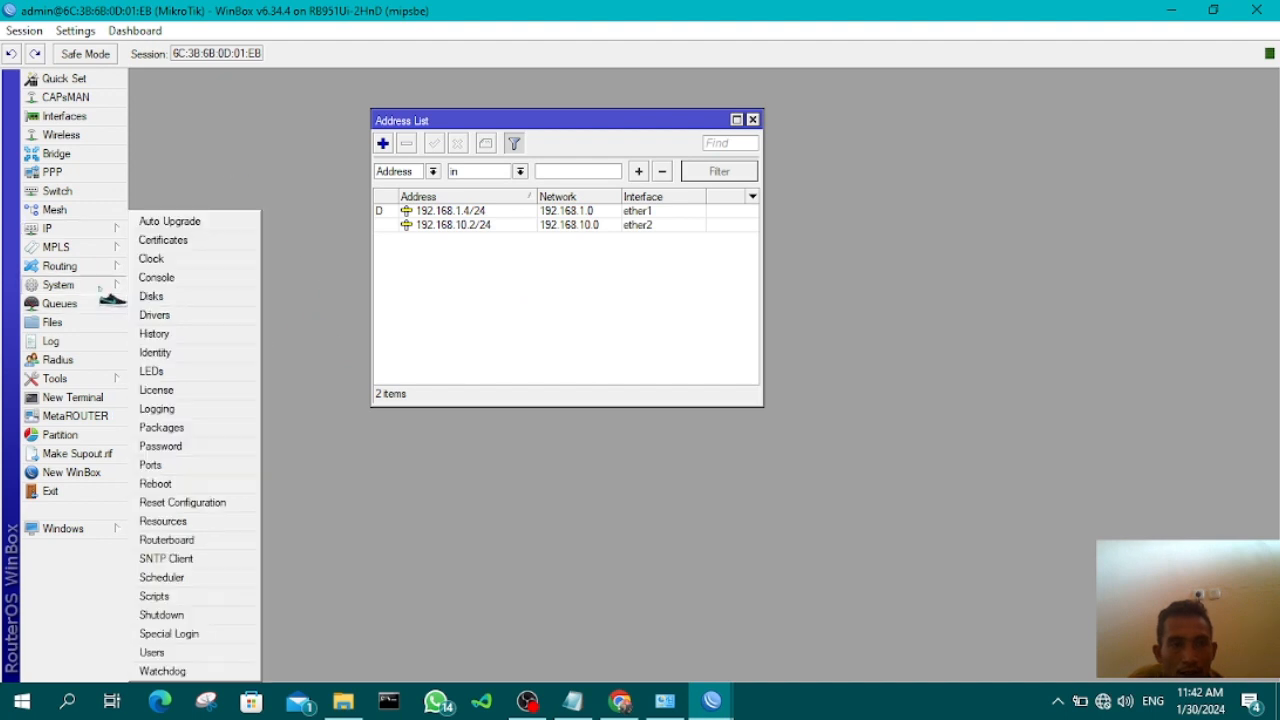
click(222, 508)
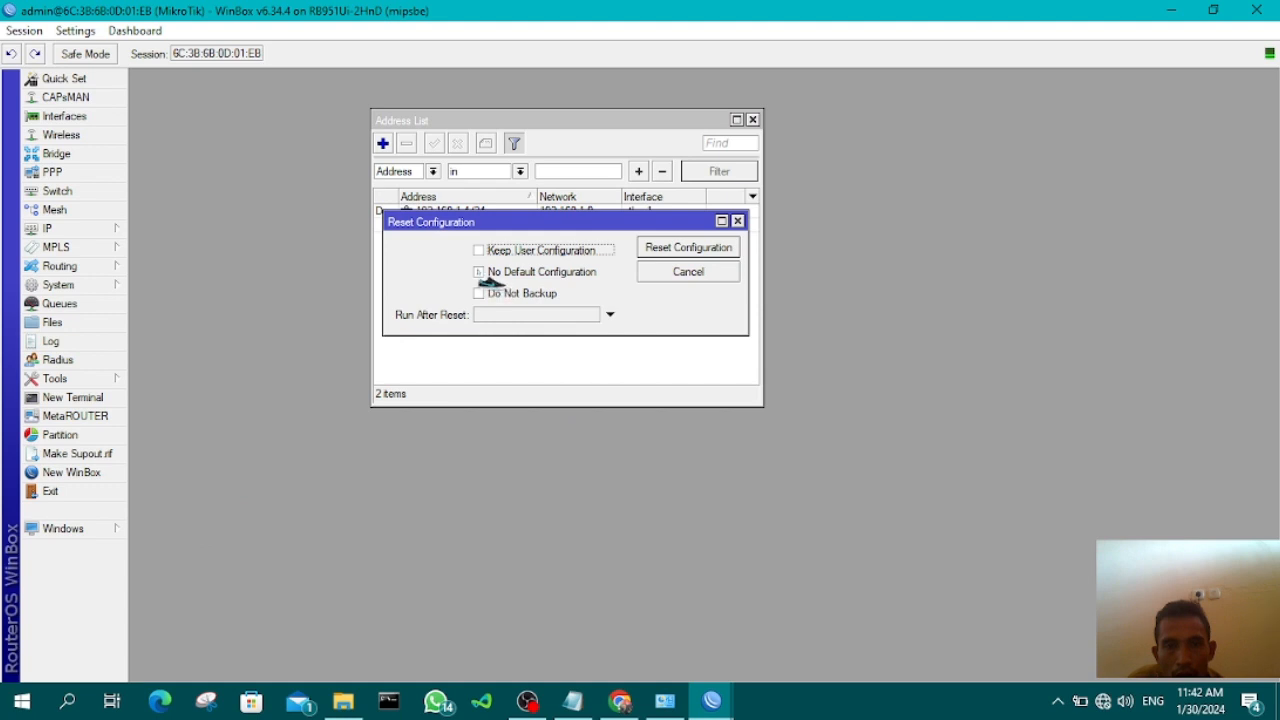
click(480, 273)
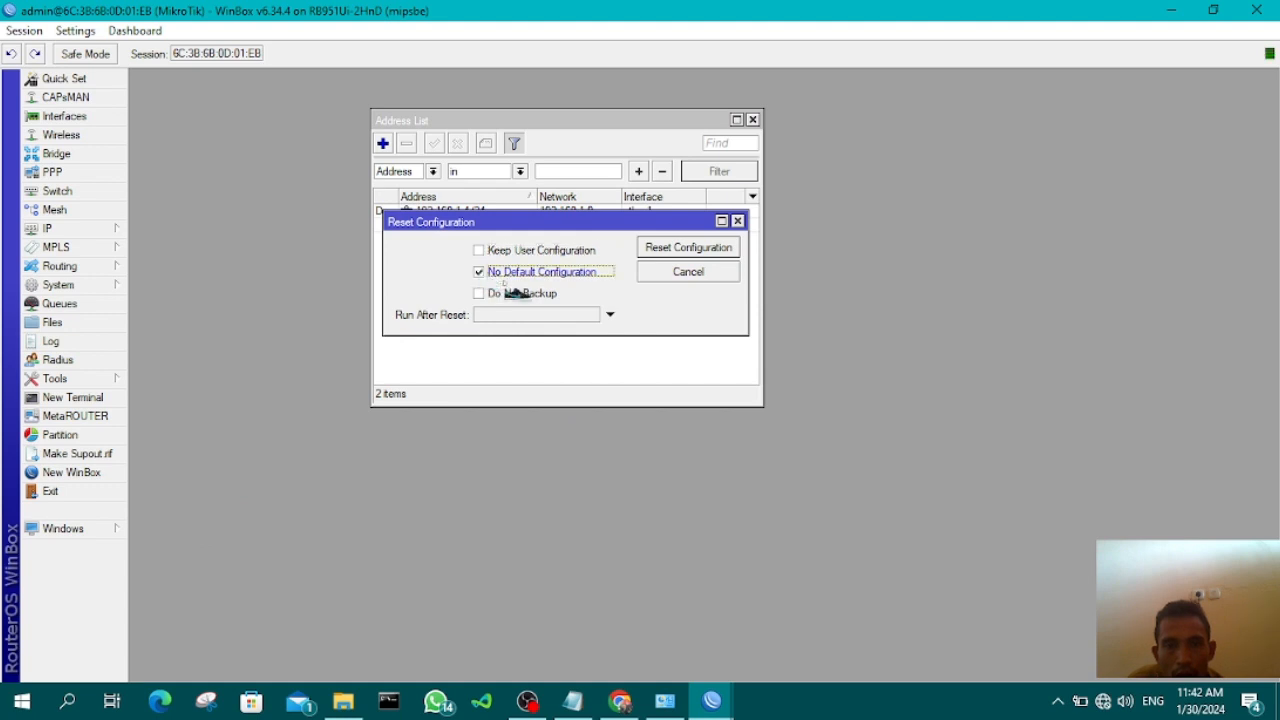
click(676, 249)
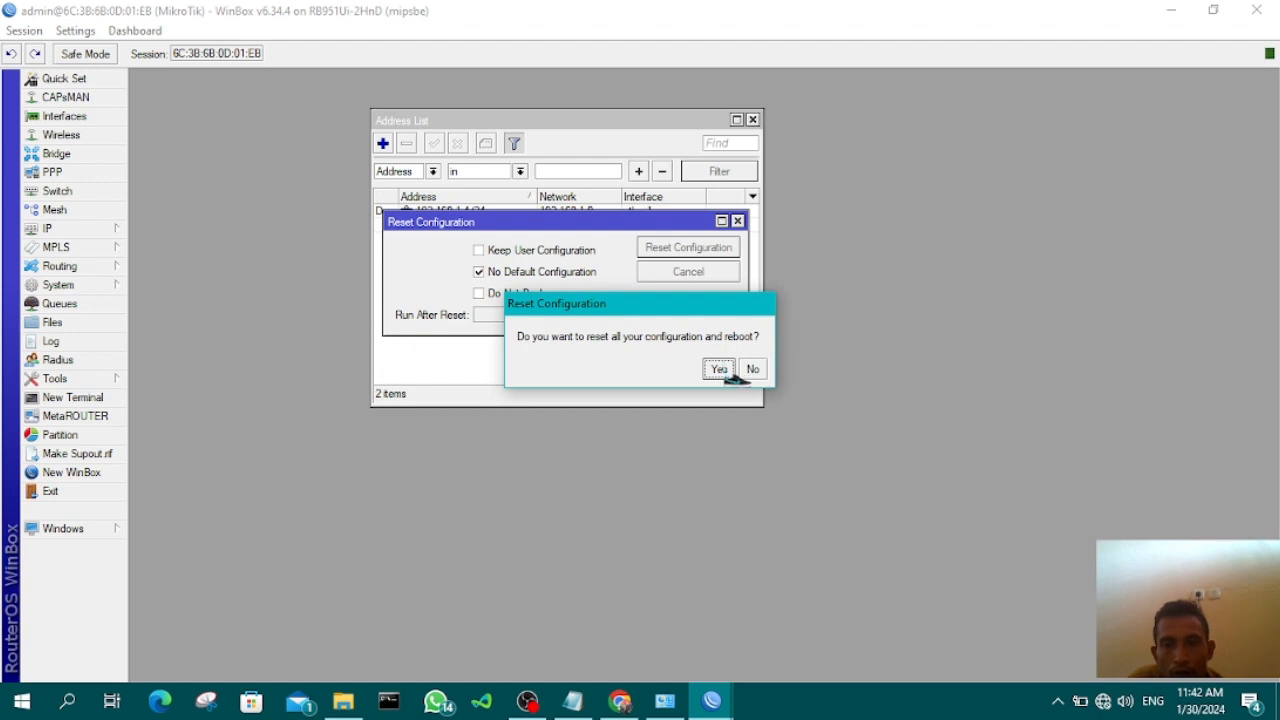
click(719, 370)
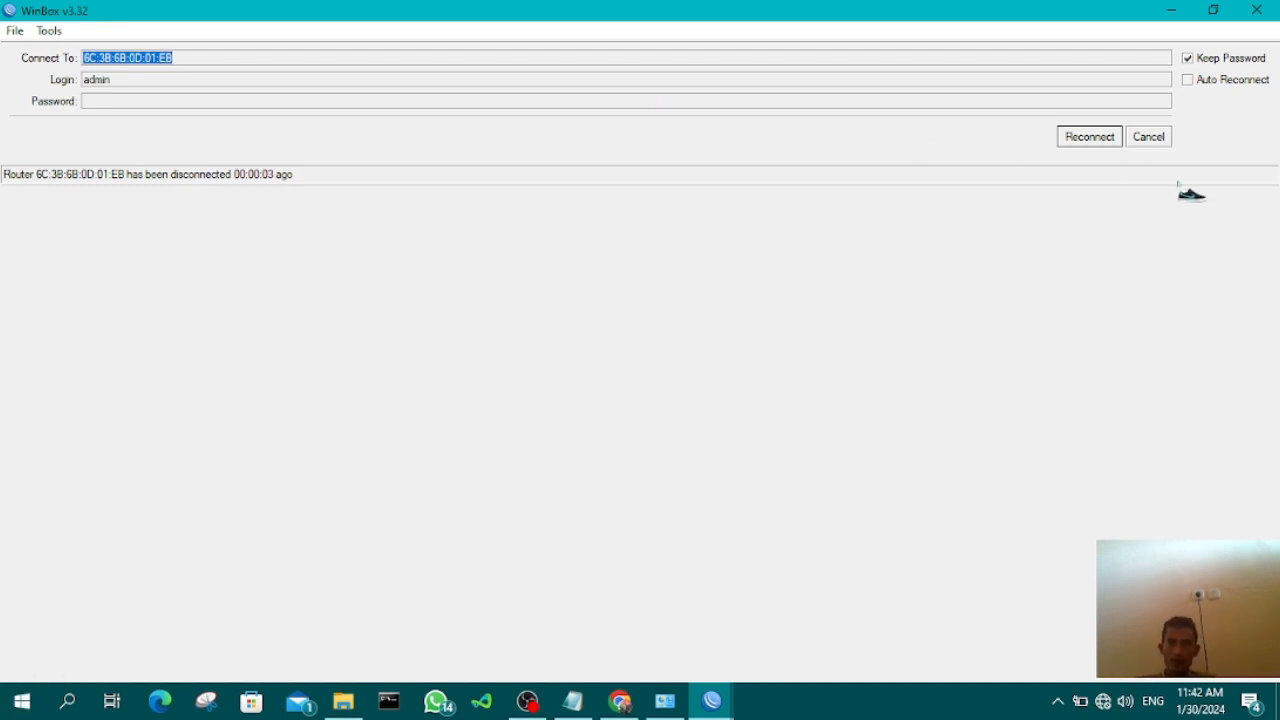
Cancel the reconnect attempt, refresh the neighbor list and connect to the RB951Ui-2HnD router as admin
click(1149, 137)
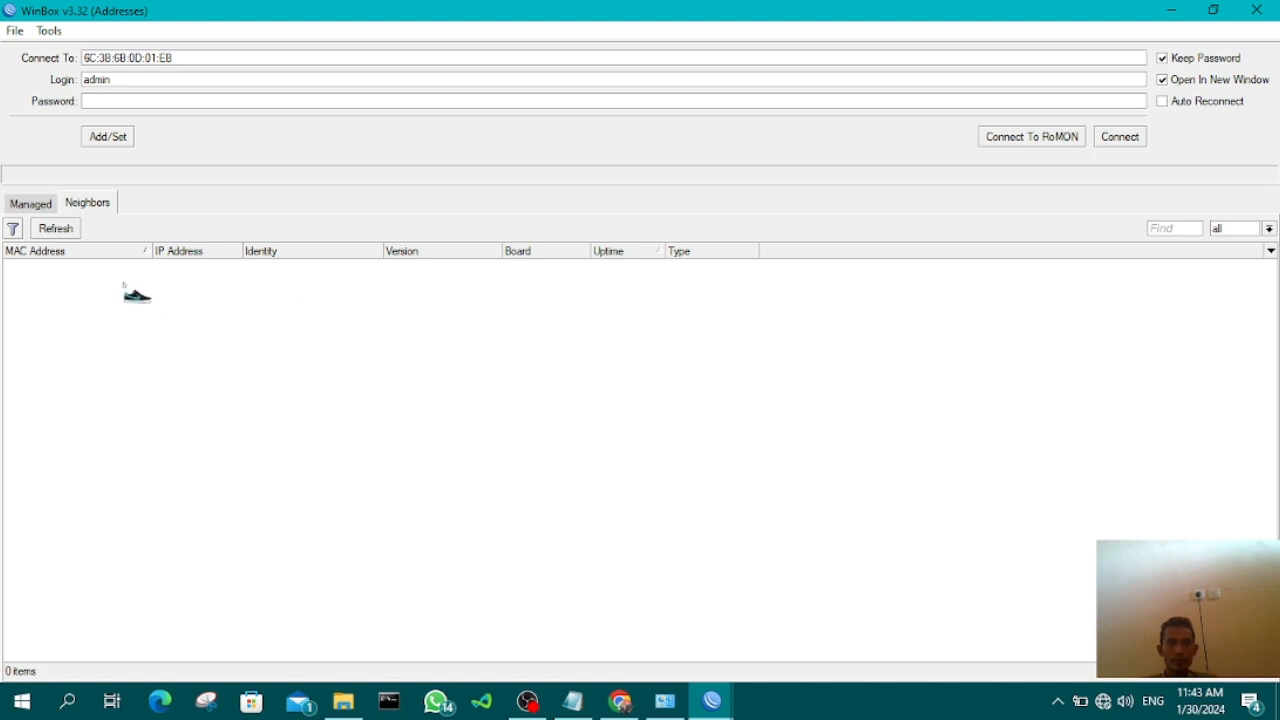
click(62, 230)
click(74, 234)
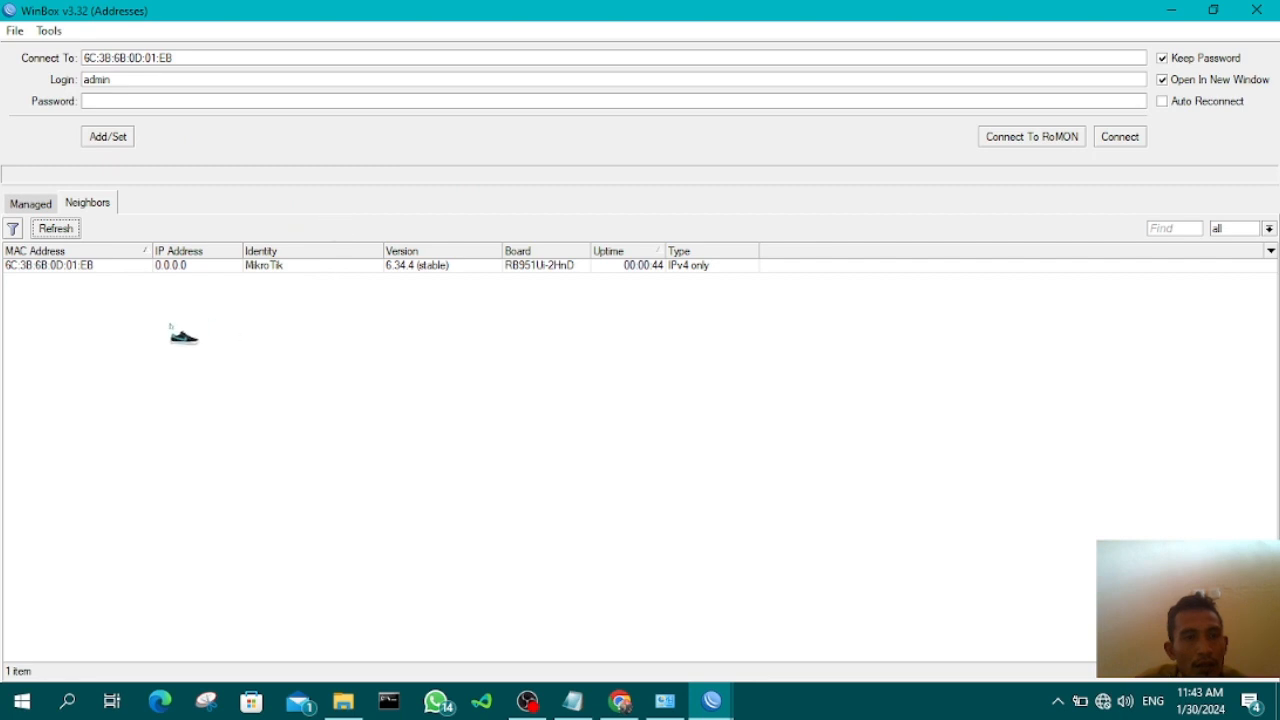
click(55, 268)
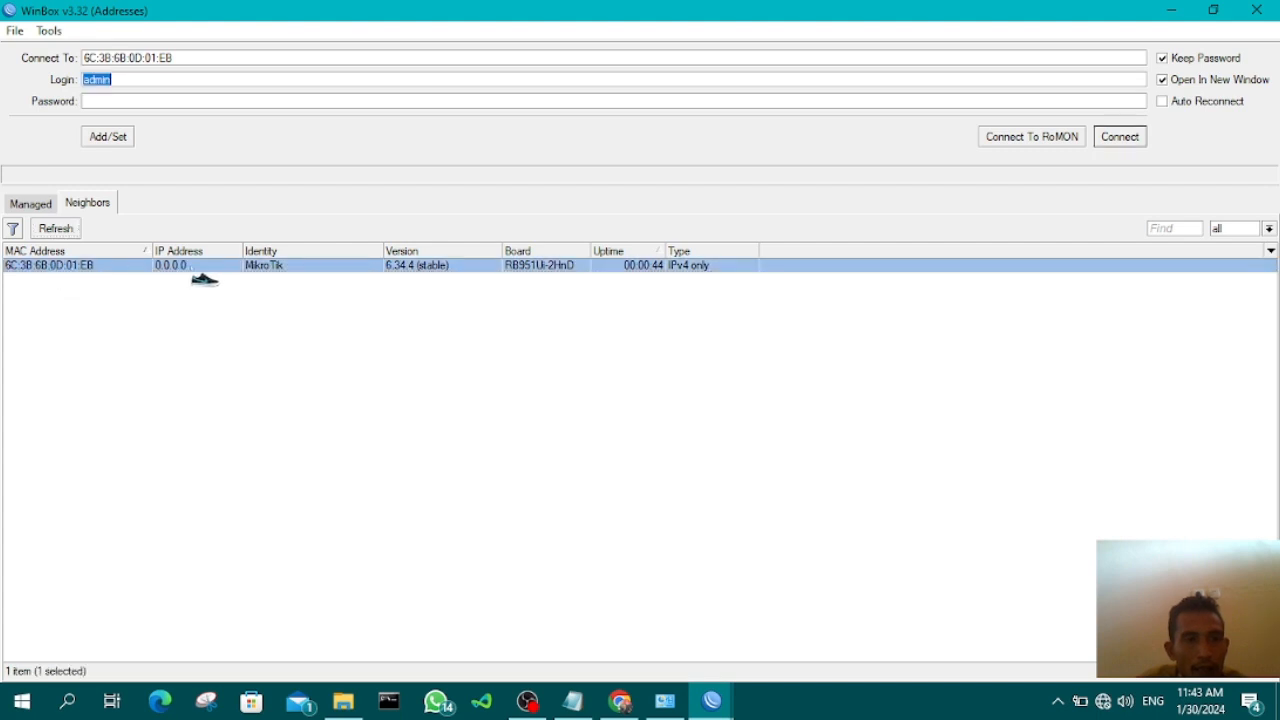
click(1120, 137)
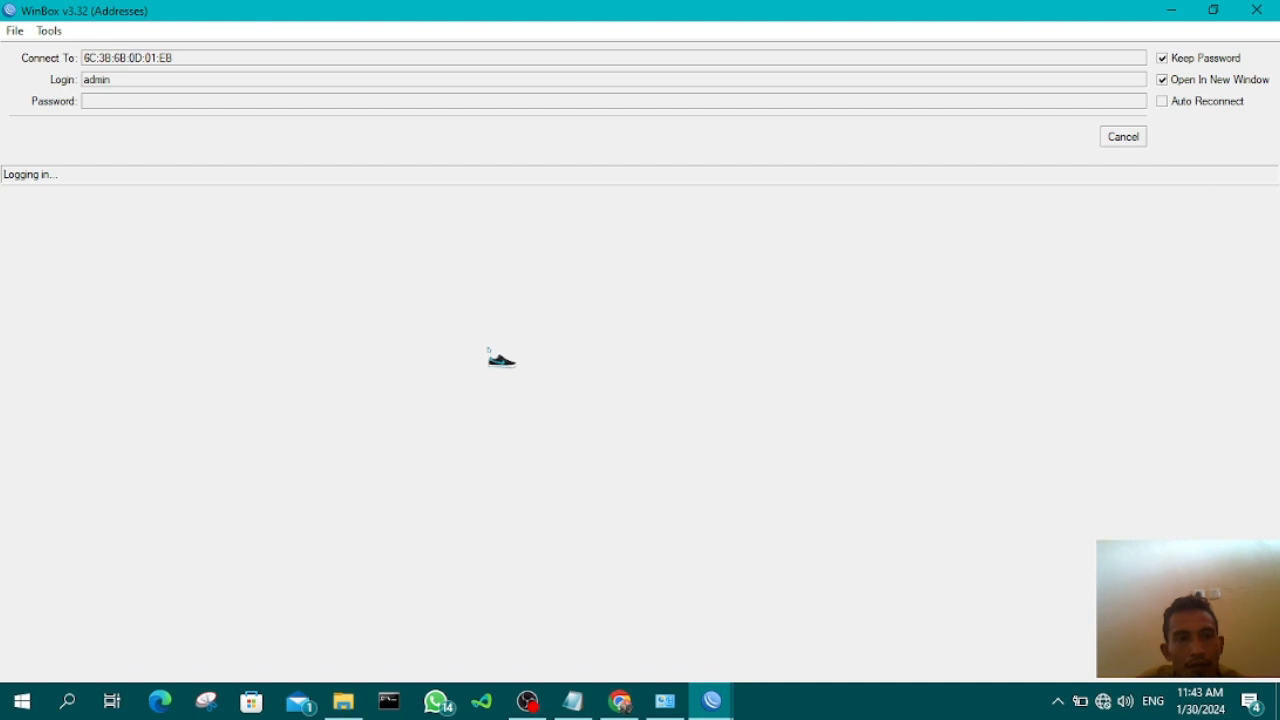
key(Escape)
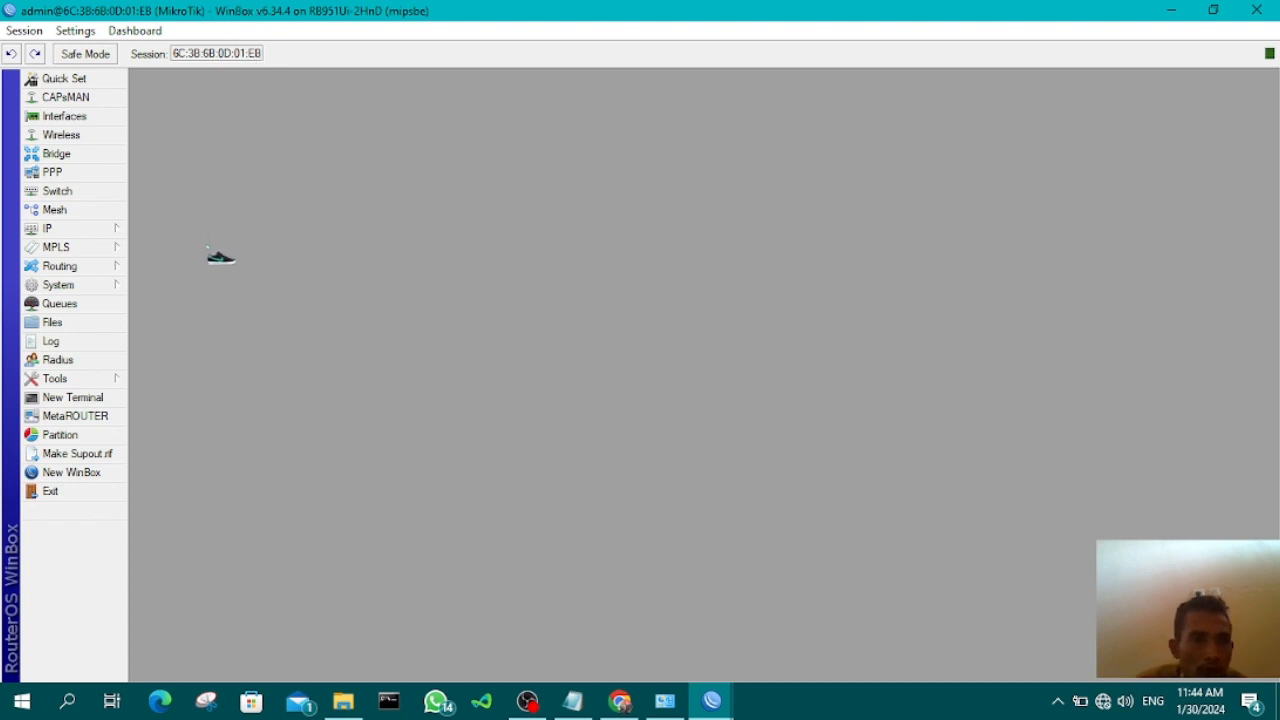
Set the router's system identity to RUANG LAB JARINGAN
click(112, 290)
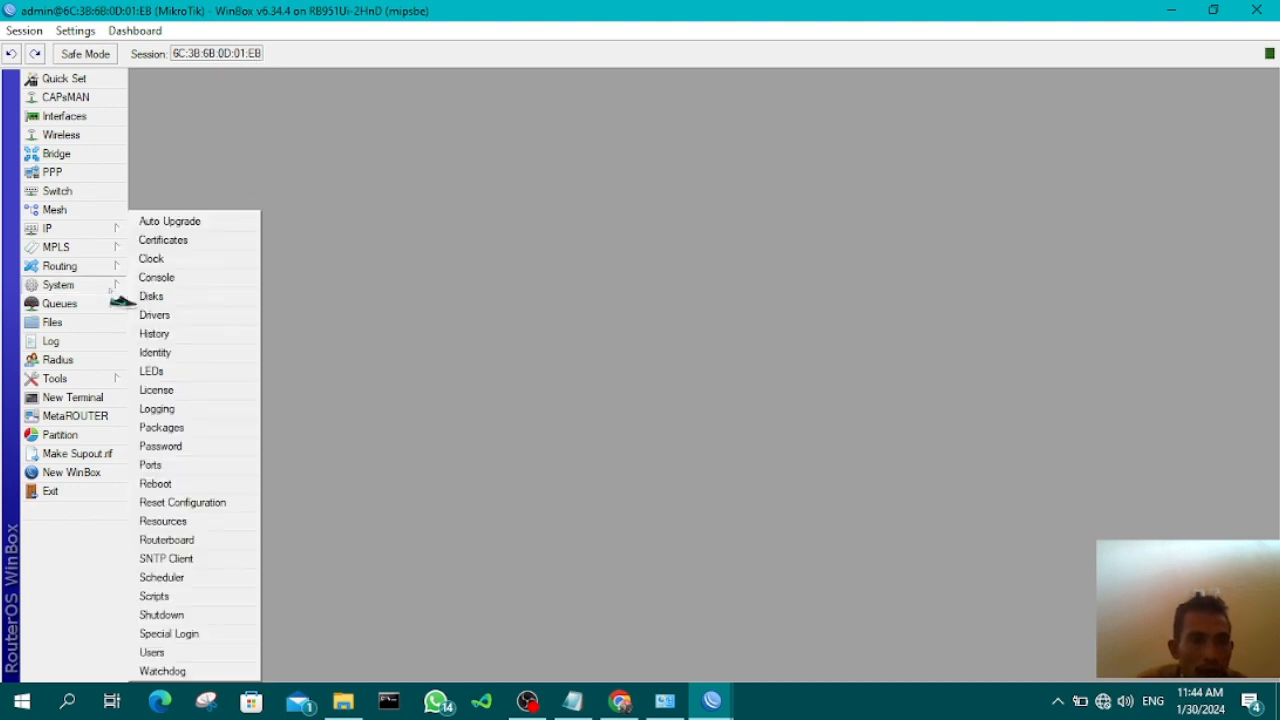
click(155, 352)
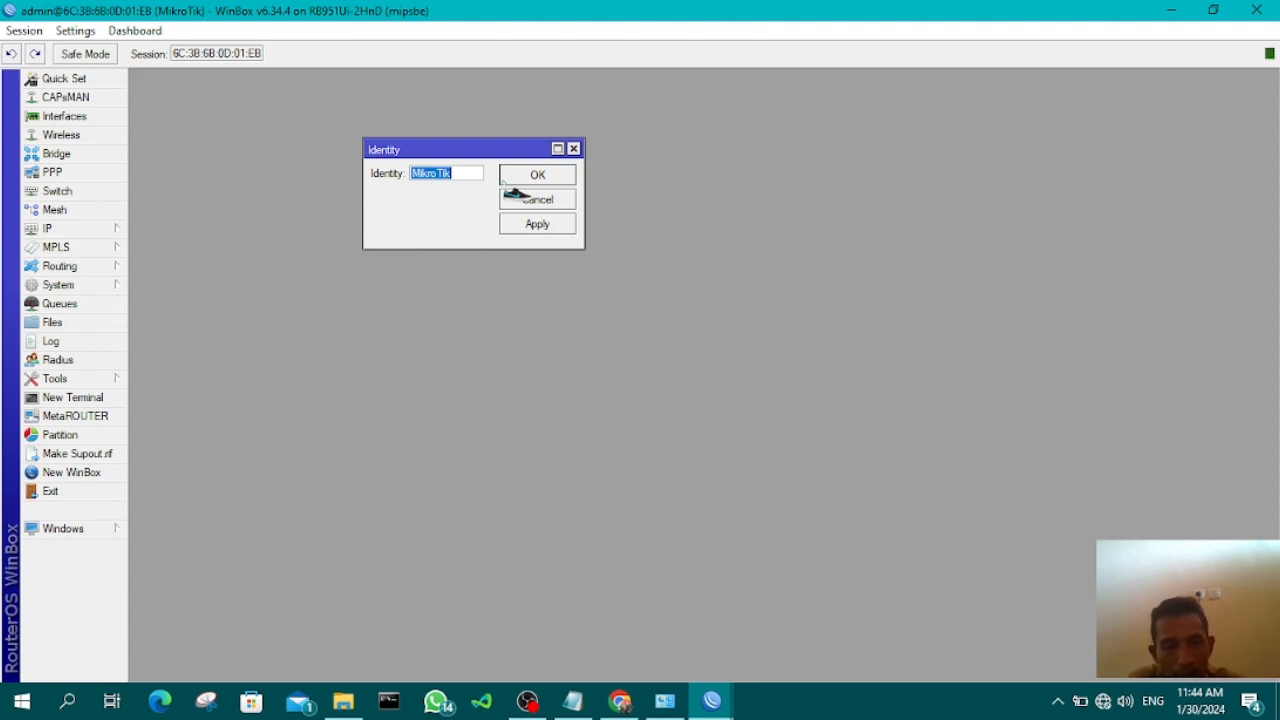
text(r)
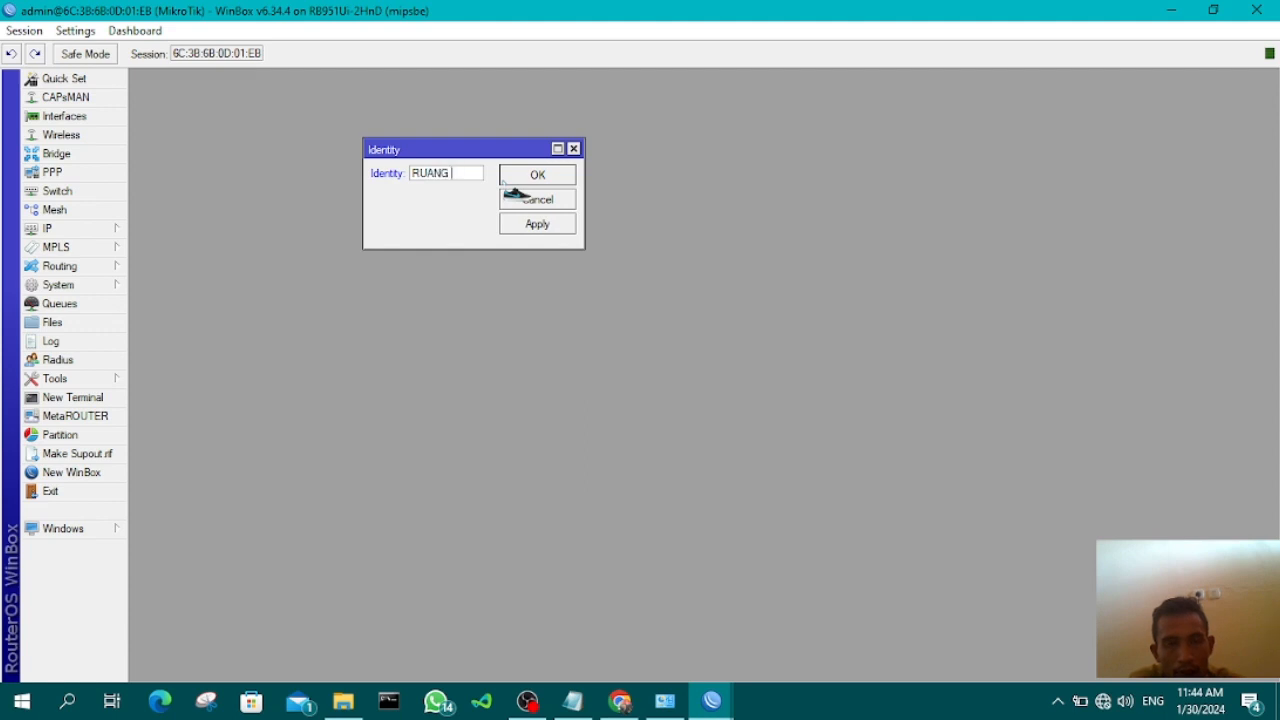
text(UANG LAB JARINGAN)
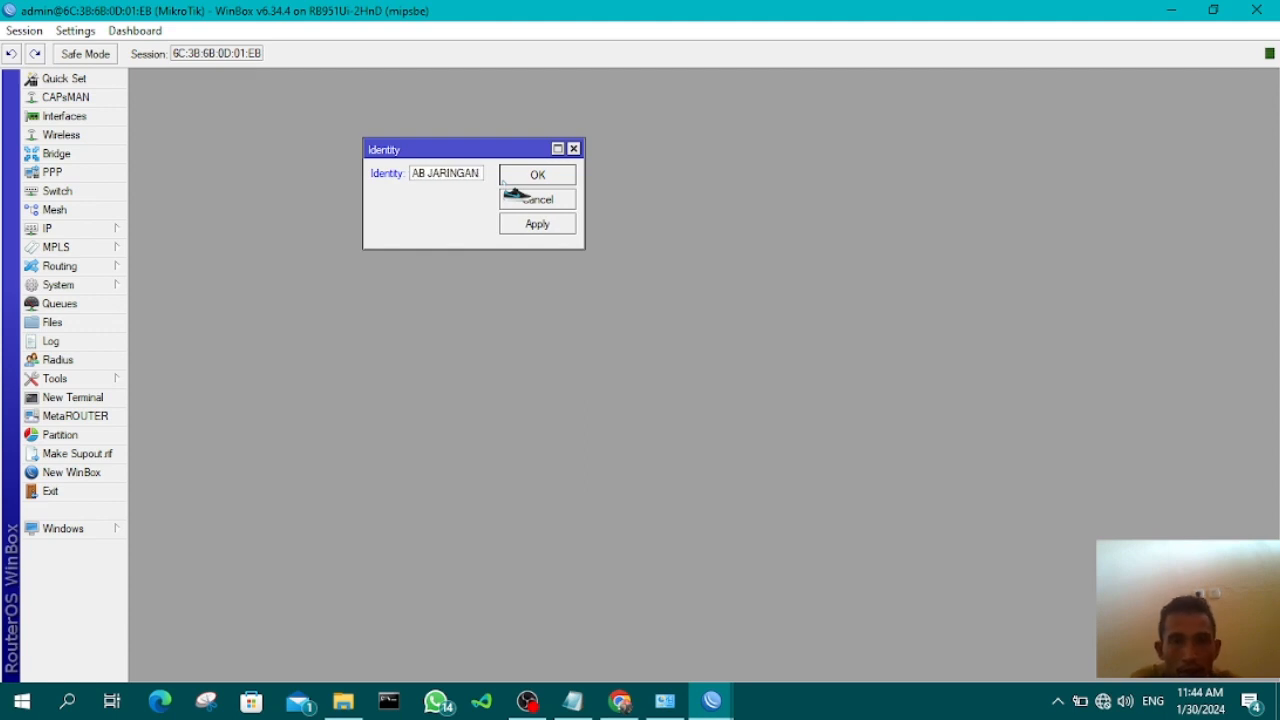
click(537, 224)
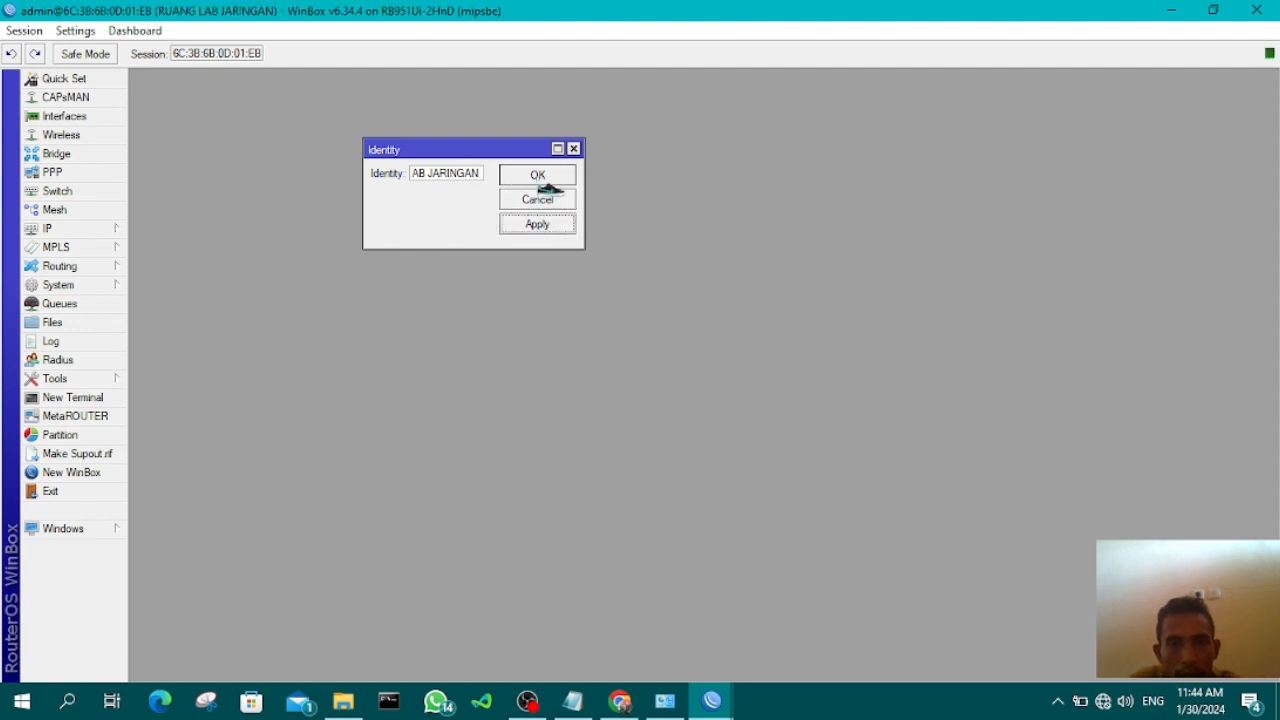
click(515, 178)
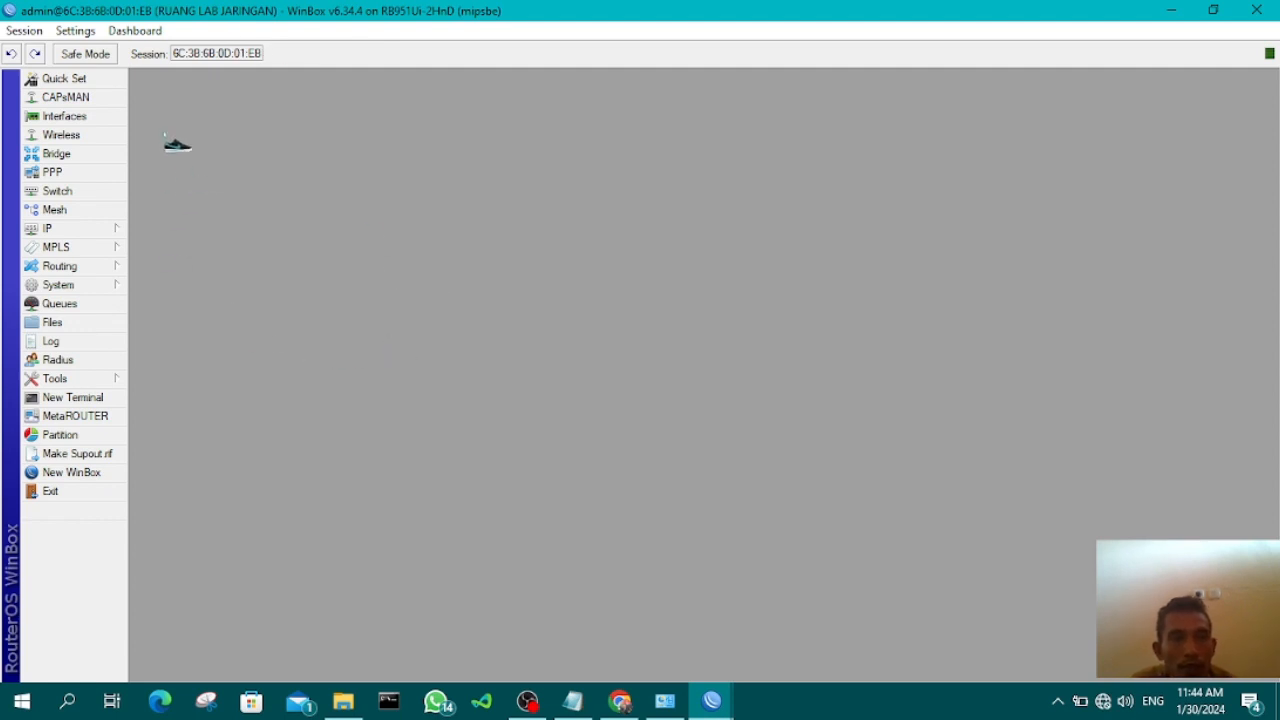
Open the interface list and rename the ether1 interface to ether1-INTERNET
click(88, 119)
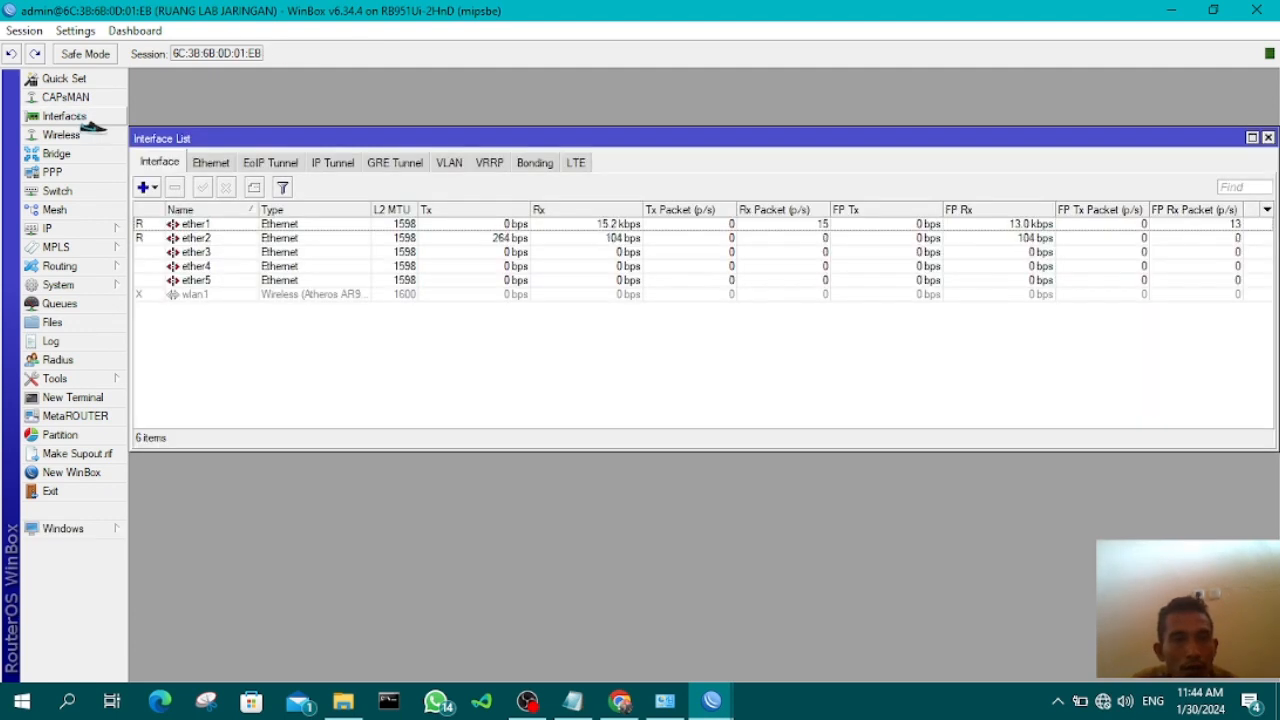
drag(257, 140, 258, 112)
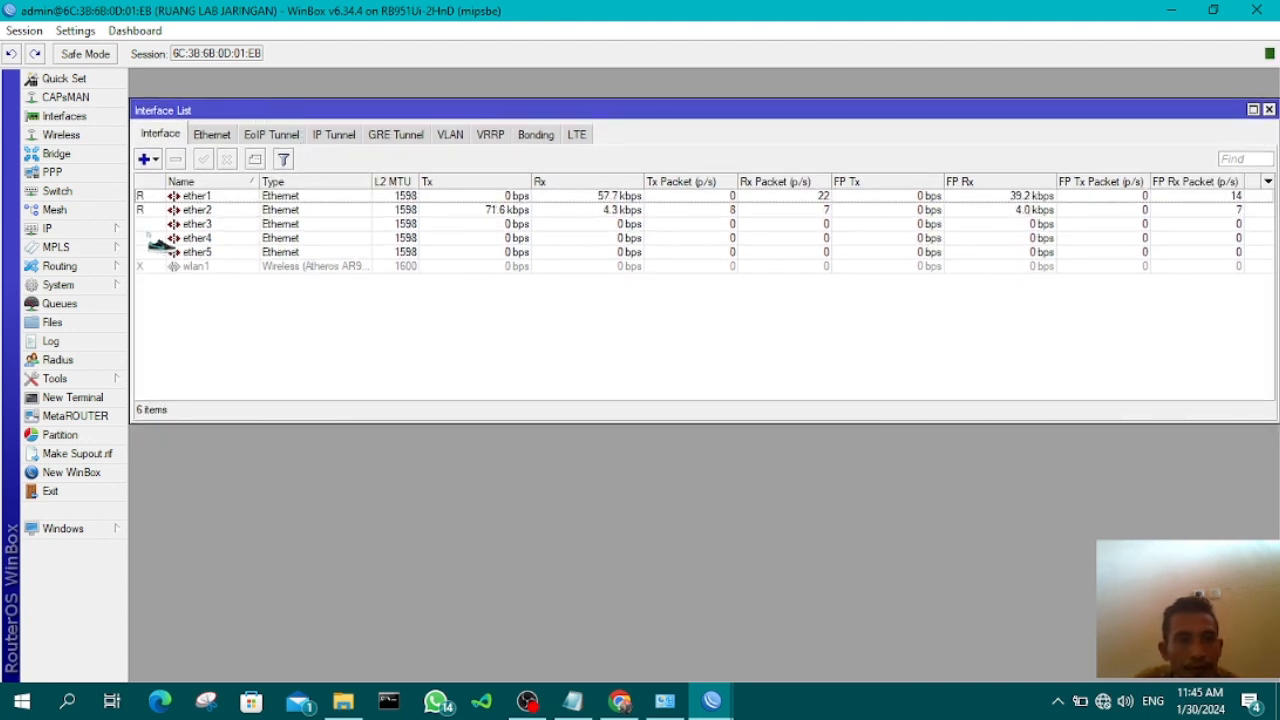
click(195, 198)
click(196, 210)
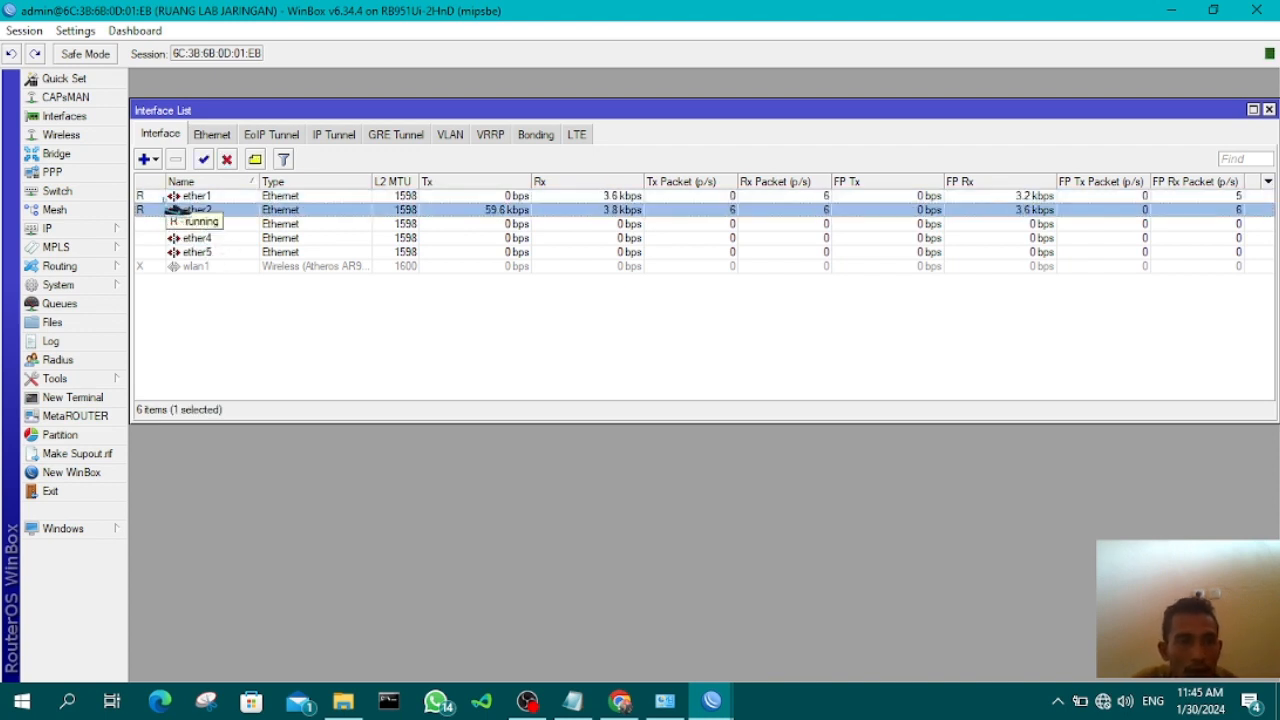
key(Up)
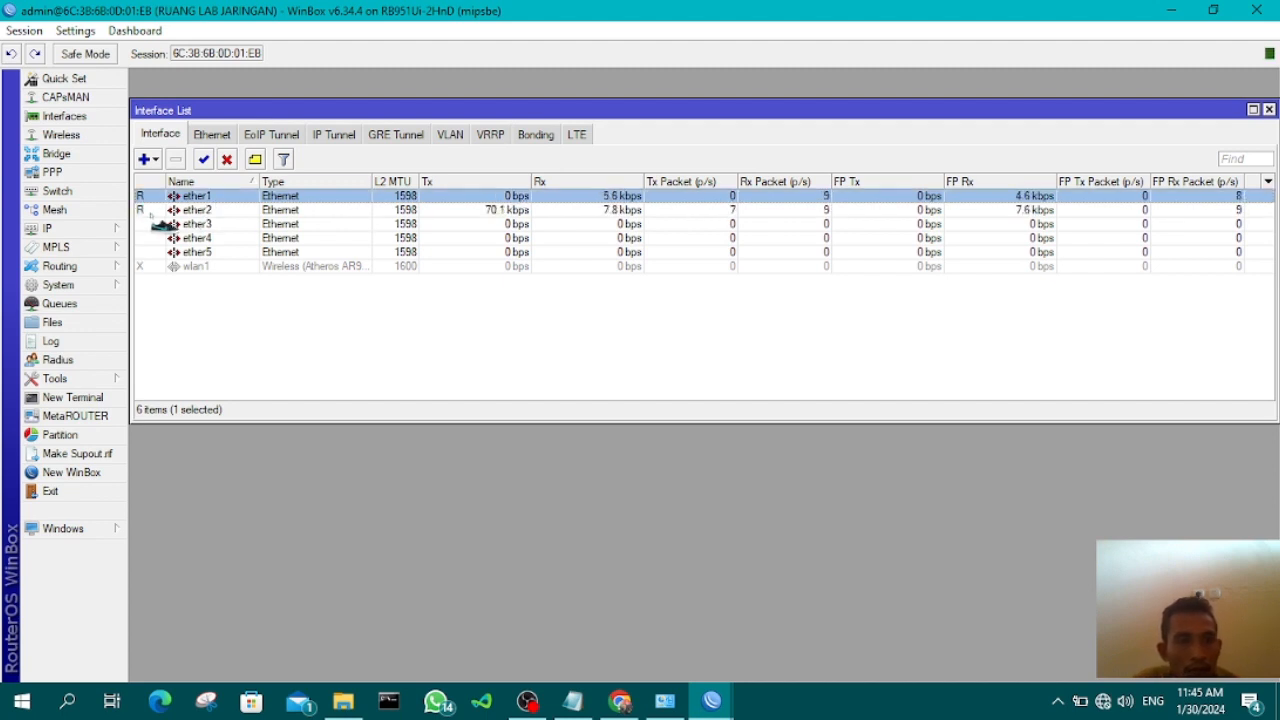
click(170, 211)
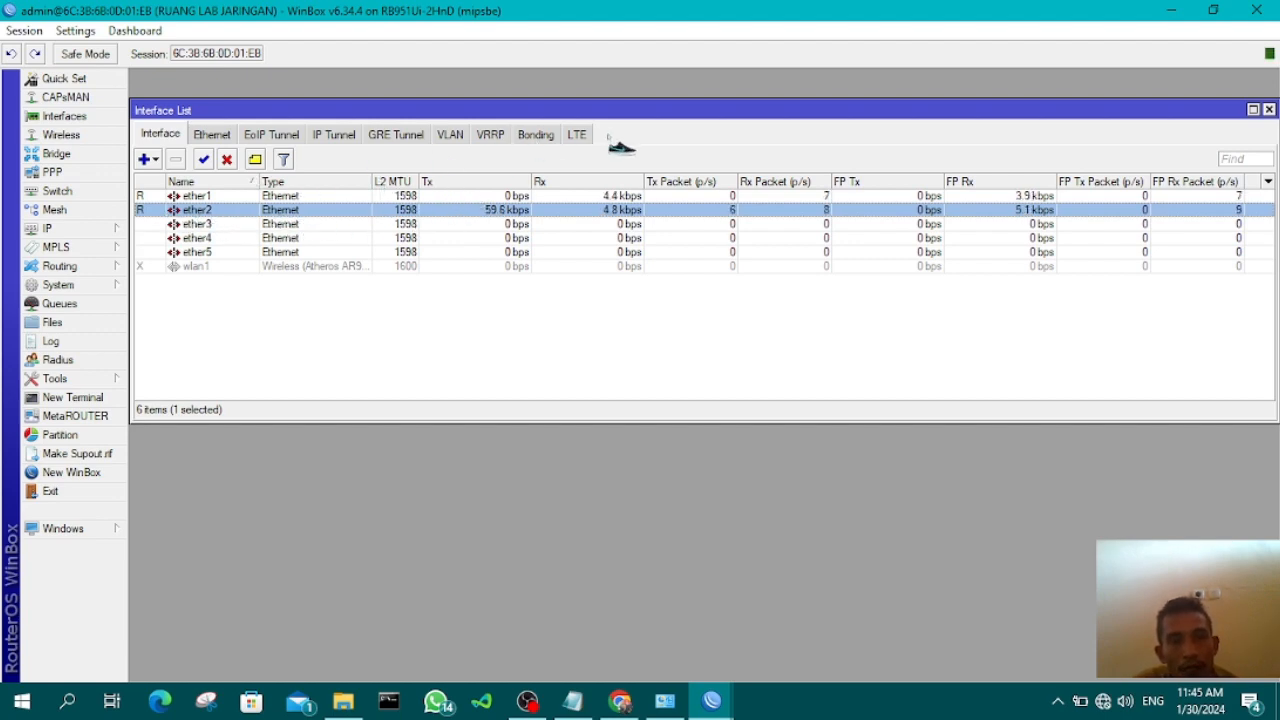
double_click(215, 197)
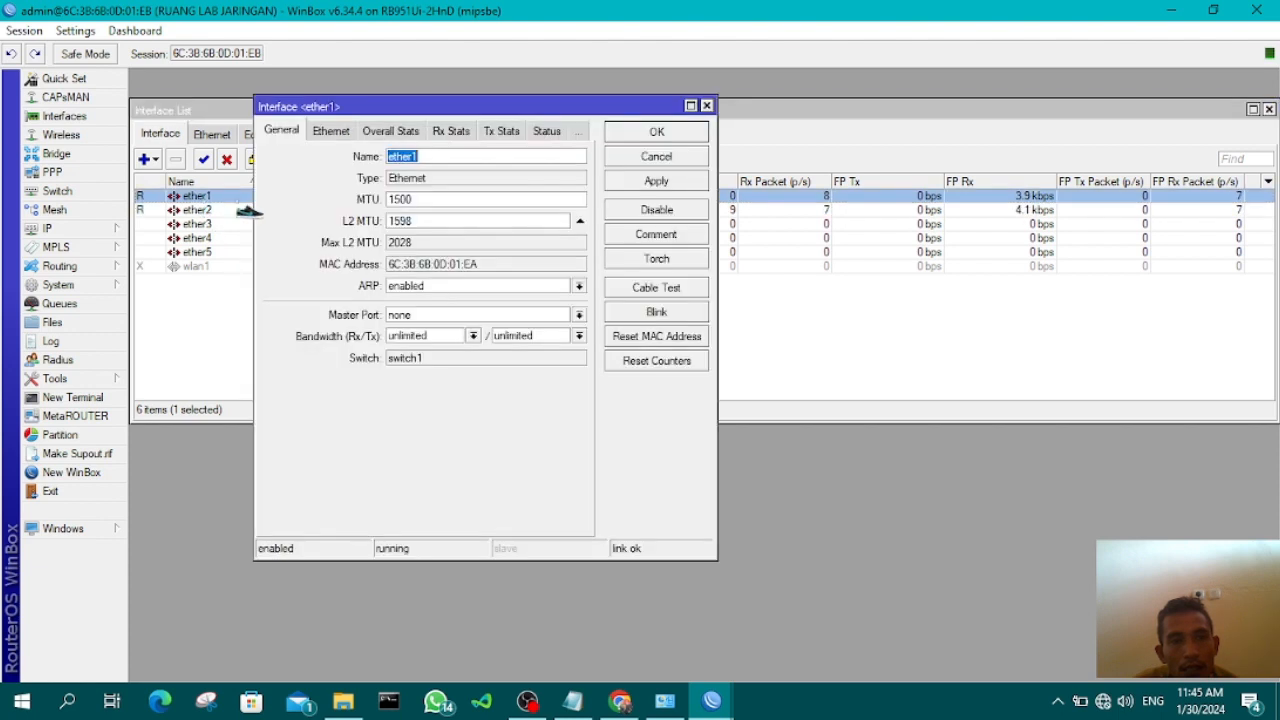
click(430, 156)
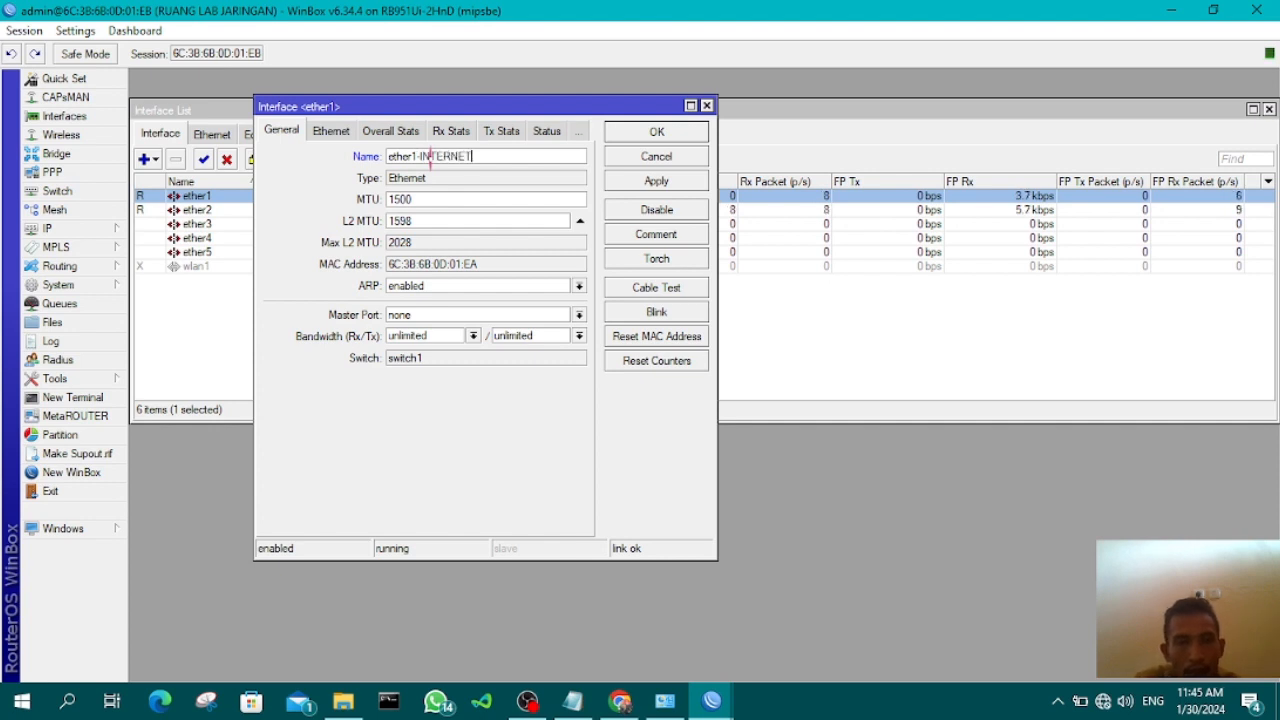
click(648, 182)
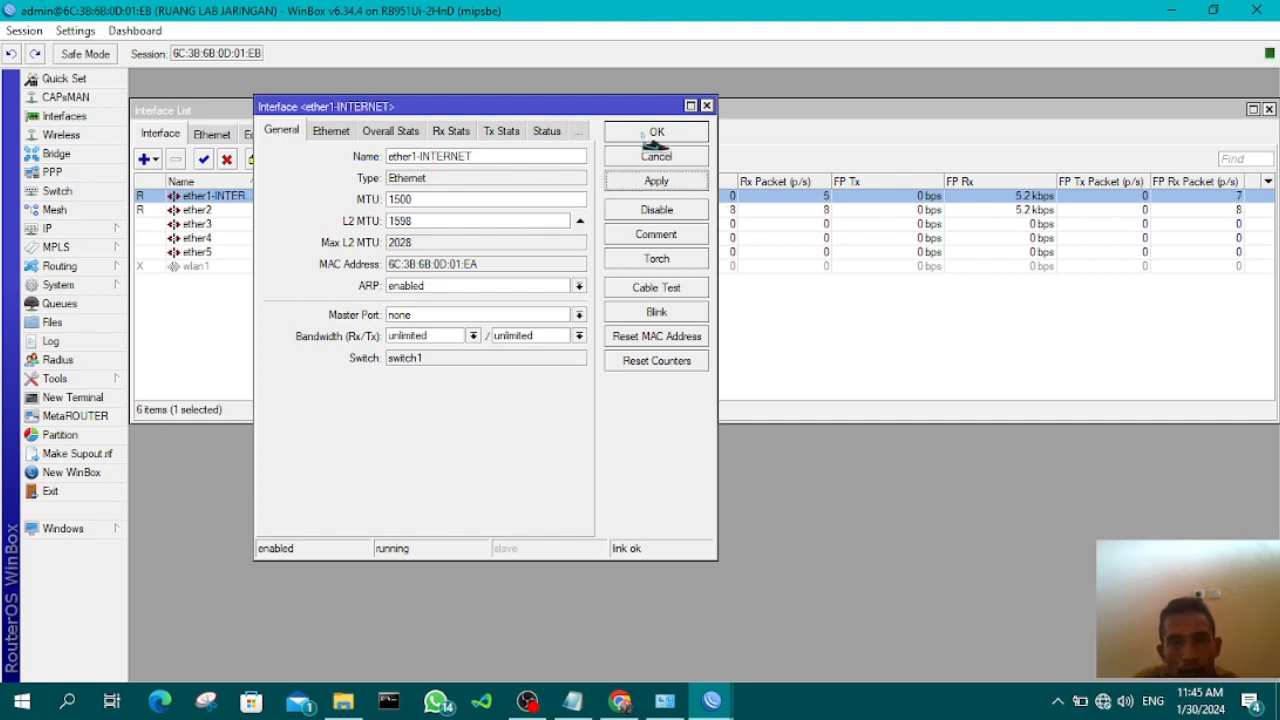
click(641, 134)
Rename the ether2 interface to ether2-LAN and close the interface list
click(222, 211)
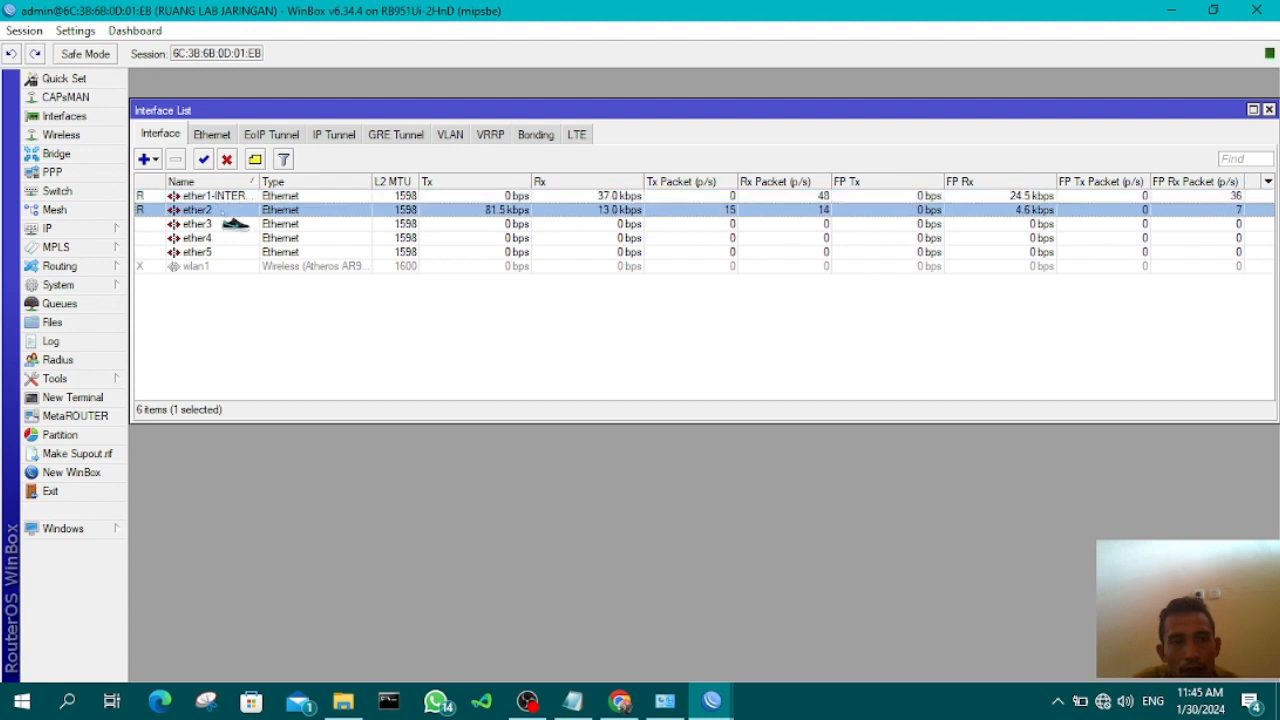
double_click(230, 212)
click(455, 156)
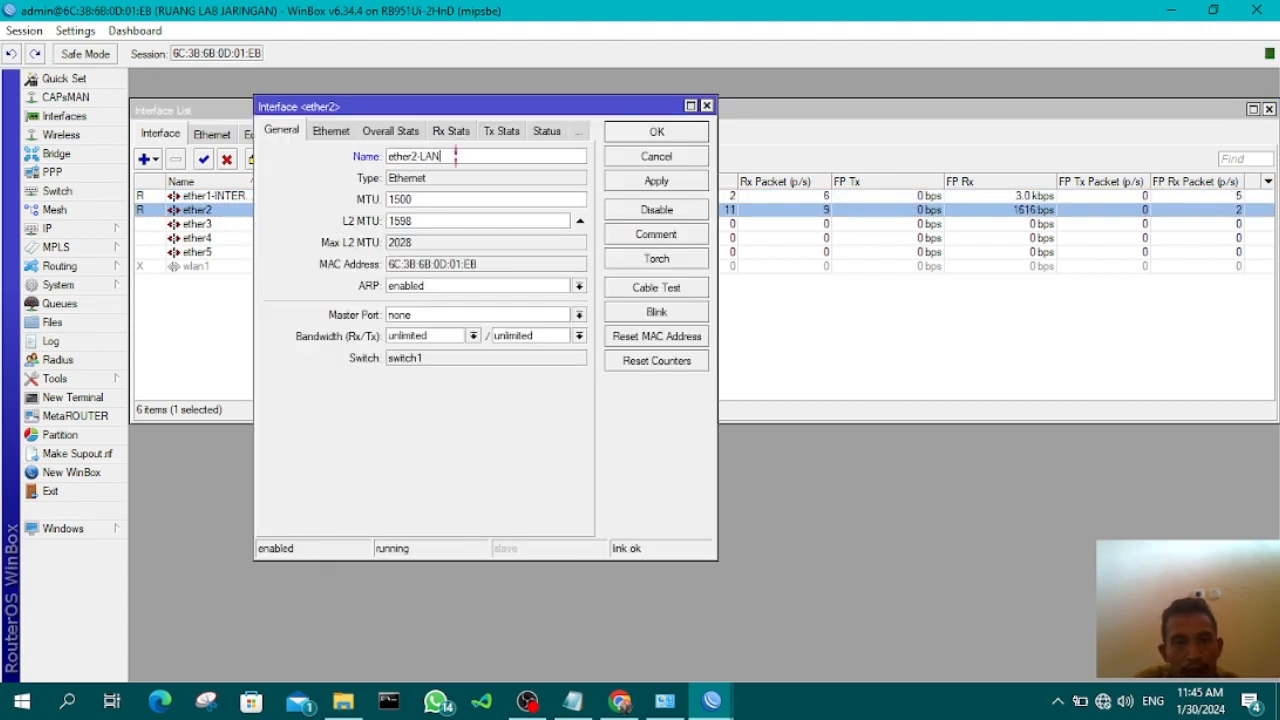
click(656, 181)
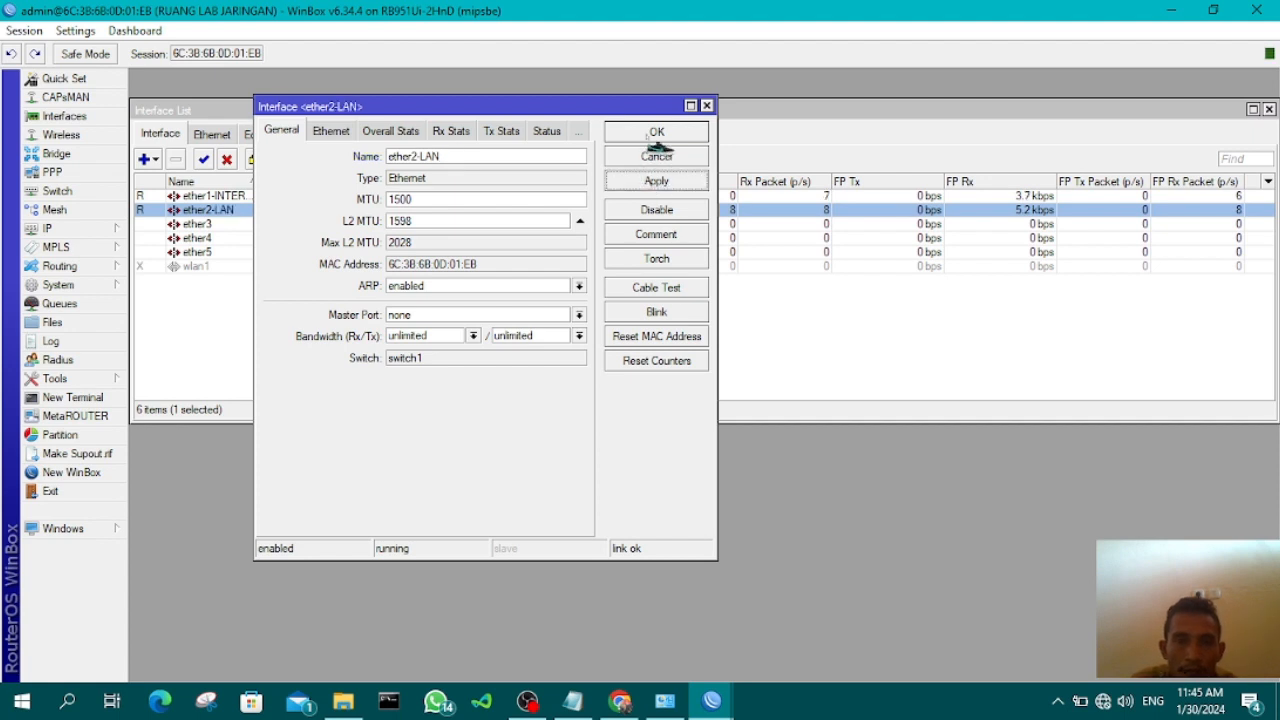
click(657, 132)
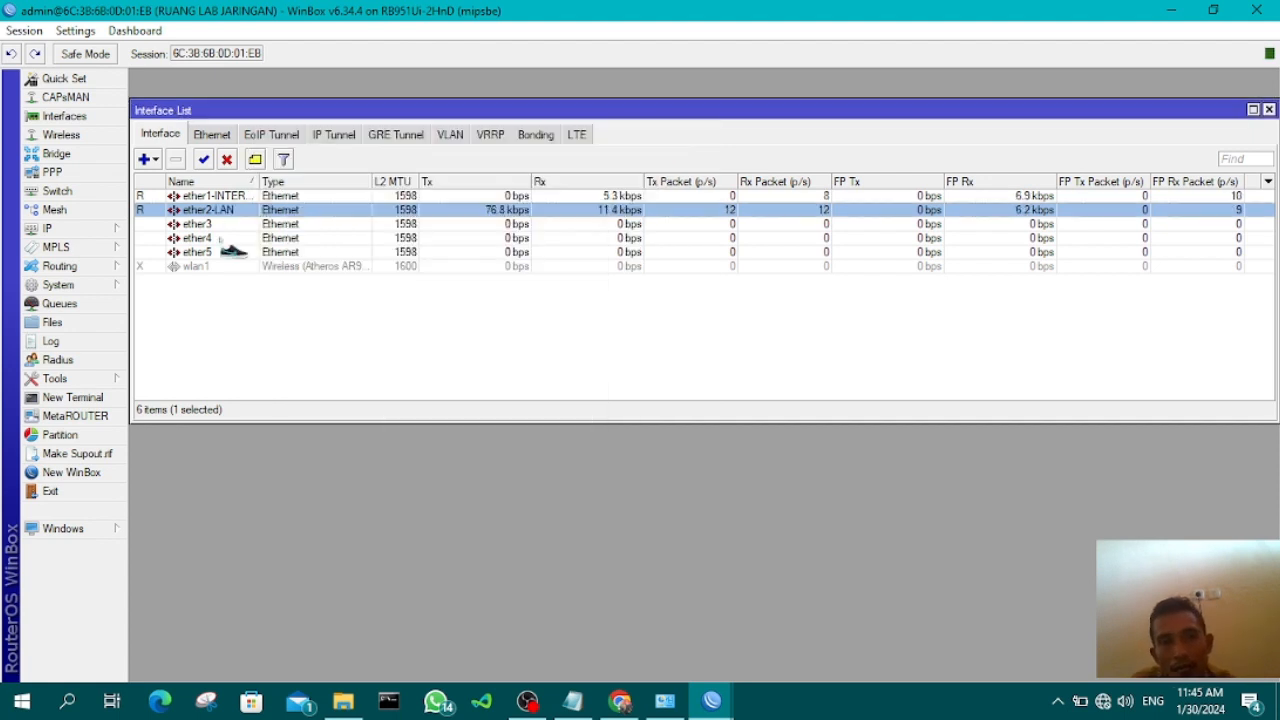
drag(705, 110, 642, 123)
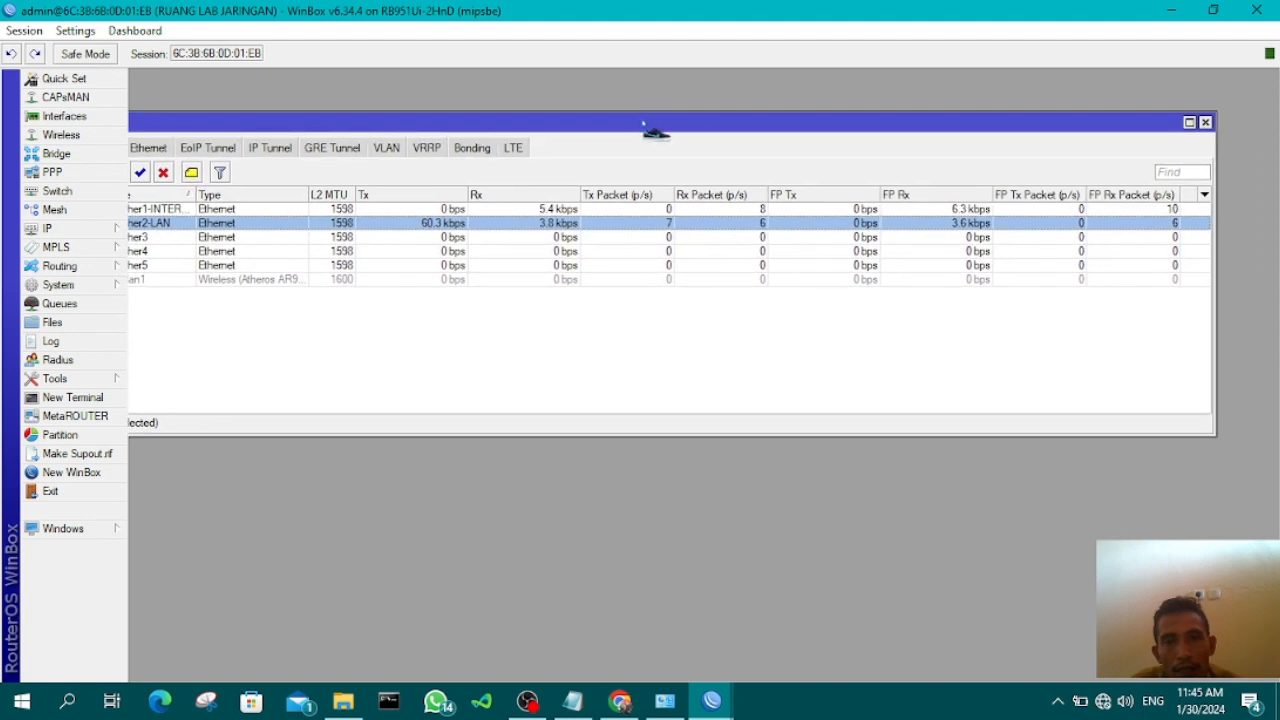
click(1205, 122)
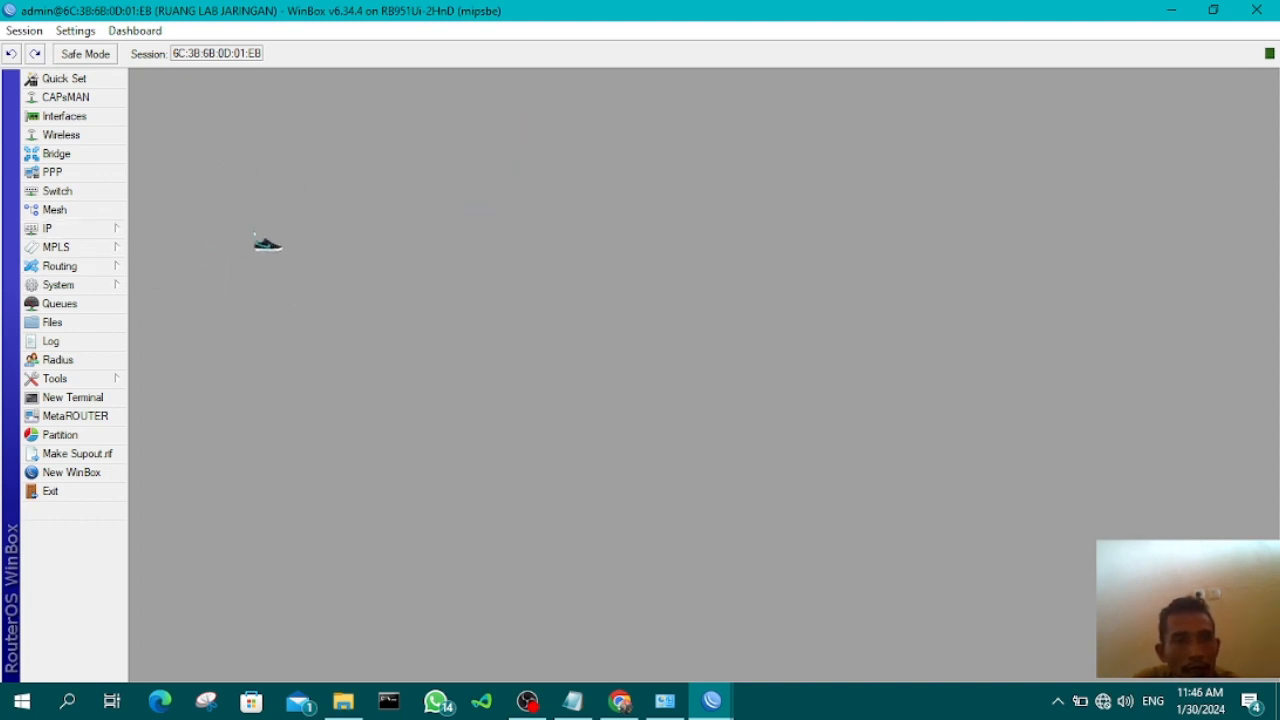
Add a DHCP client on the ether1-INTERNET interface with the default peer DNS, NTP and route options, and close the DHCP client list
click(100, 232)
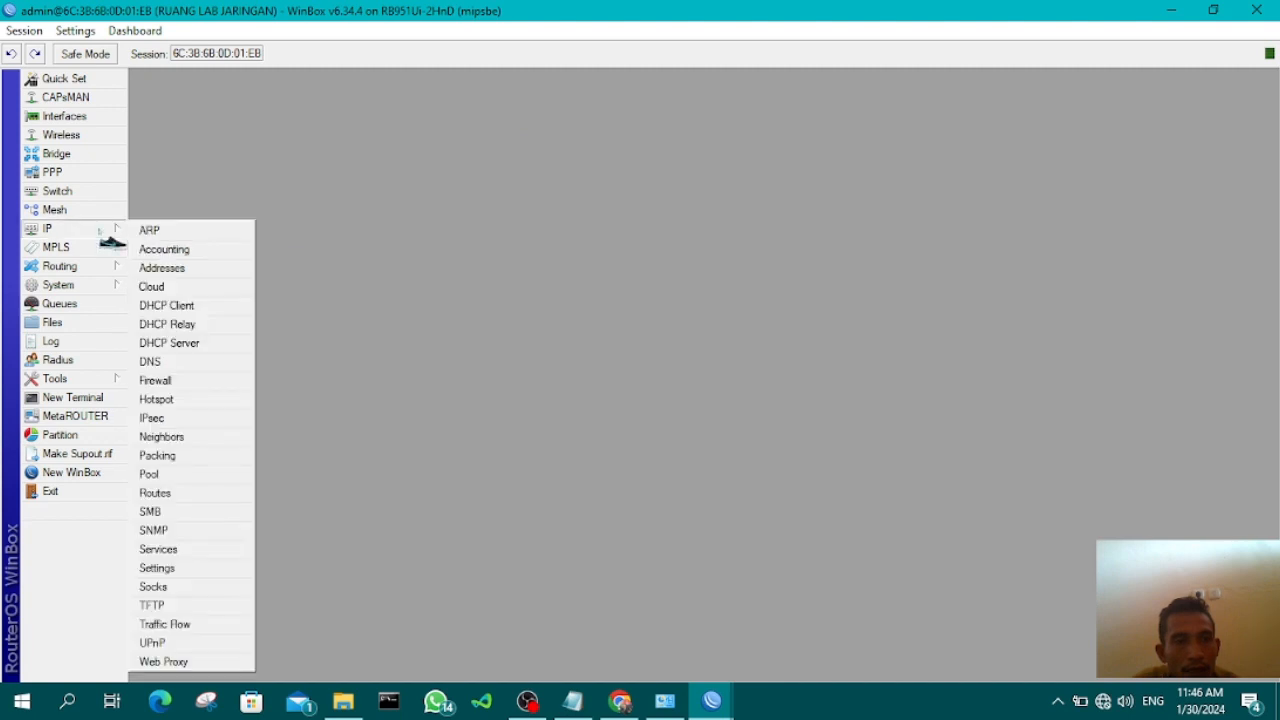
click(222, 309)
drag(370, 118, 396, 137)
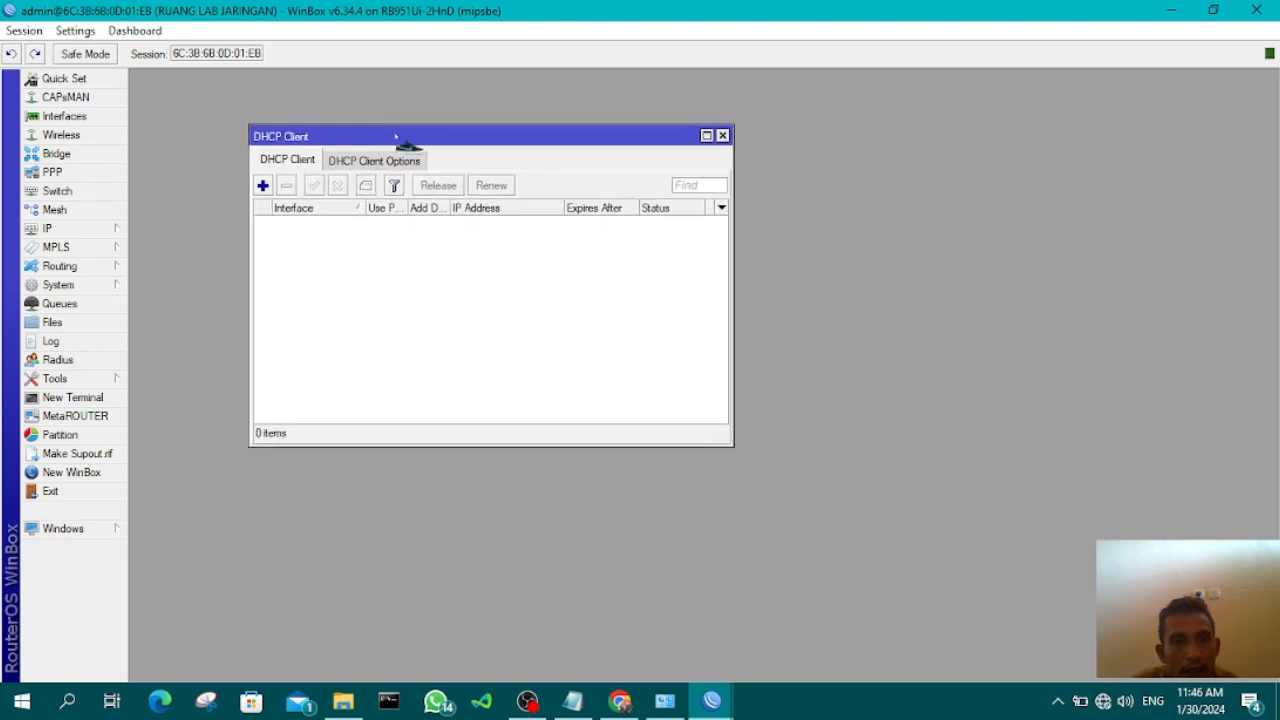
click(262, 185)
drag(440, 143, 440, 248)
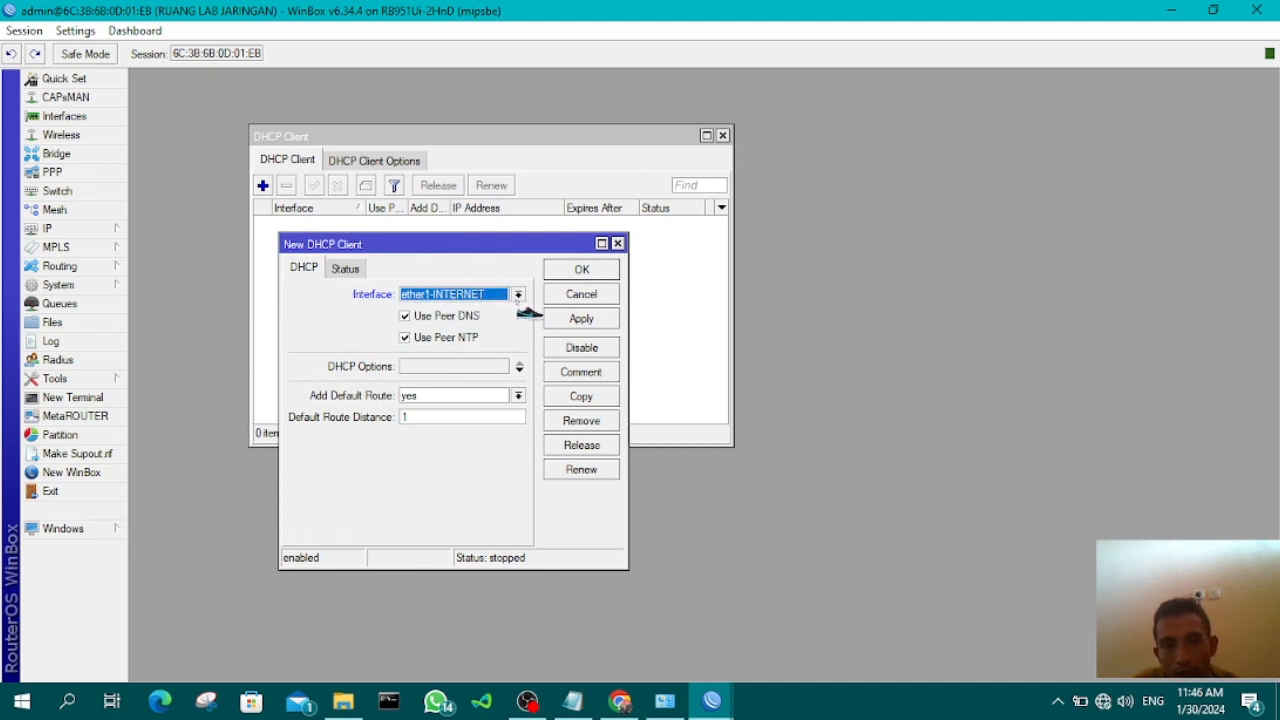
click(583, 319)
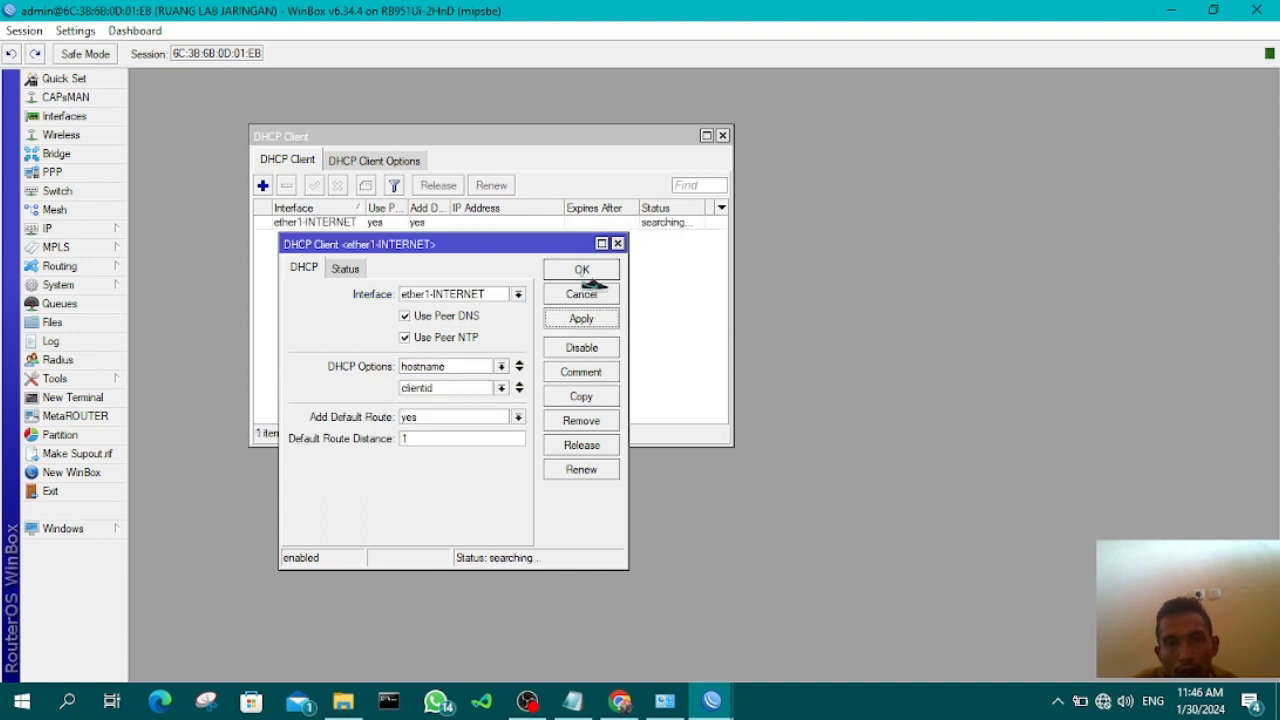
click(581, 270)
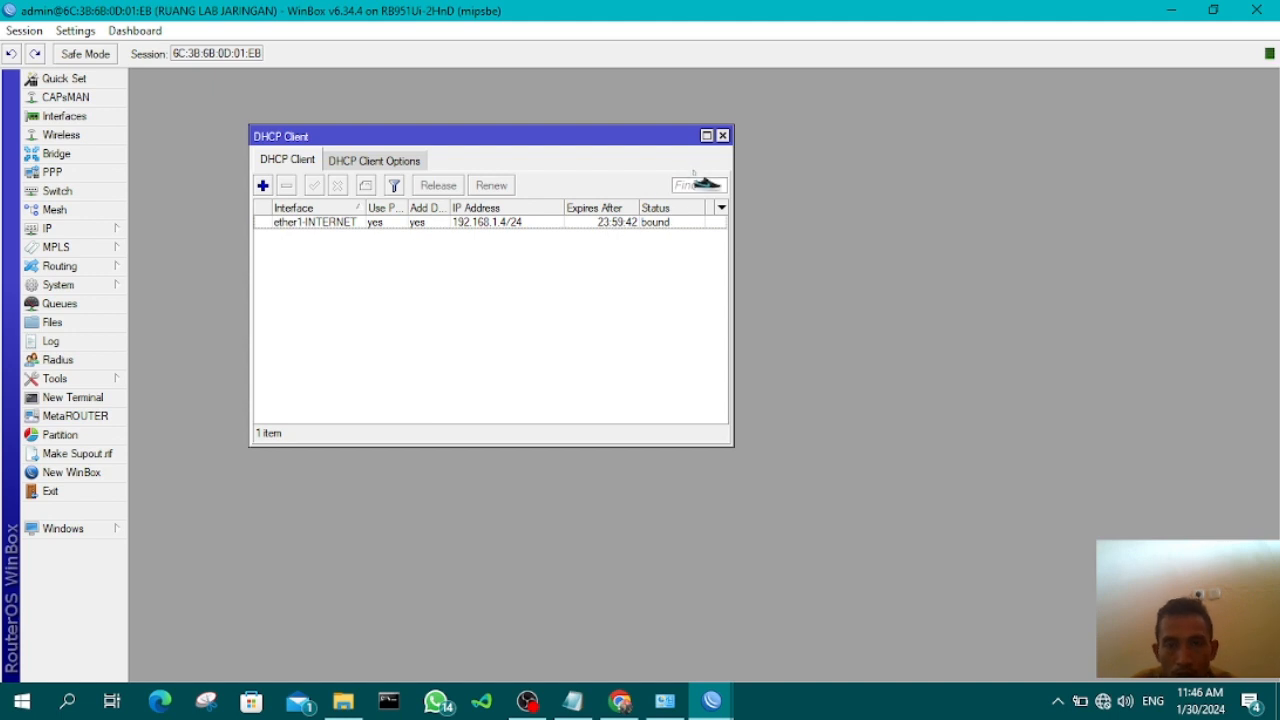
click(723, 135)
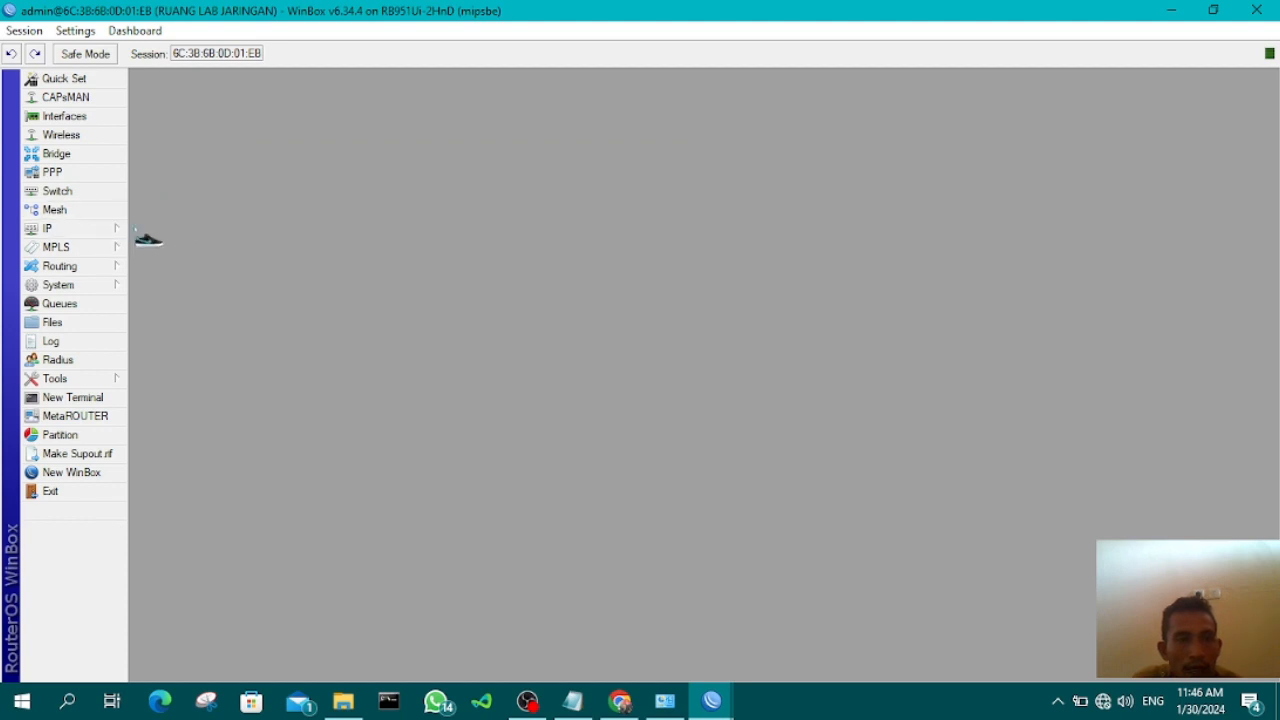
Add the IP address 192.168.10.2/24 to the ether2-LAN interface and close the address list
click(100, 230)
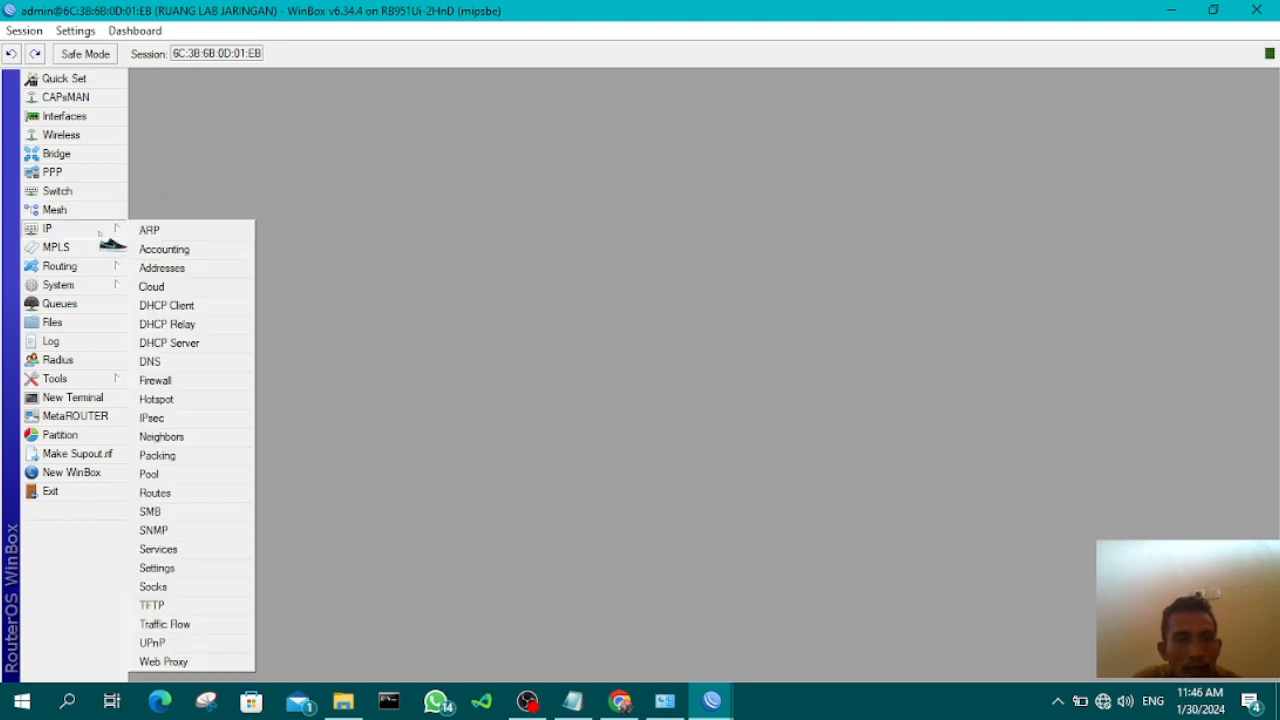
click(163, 268)
drag(465, 185, 628, 169)
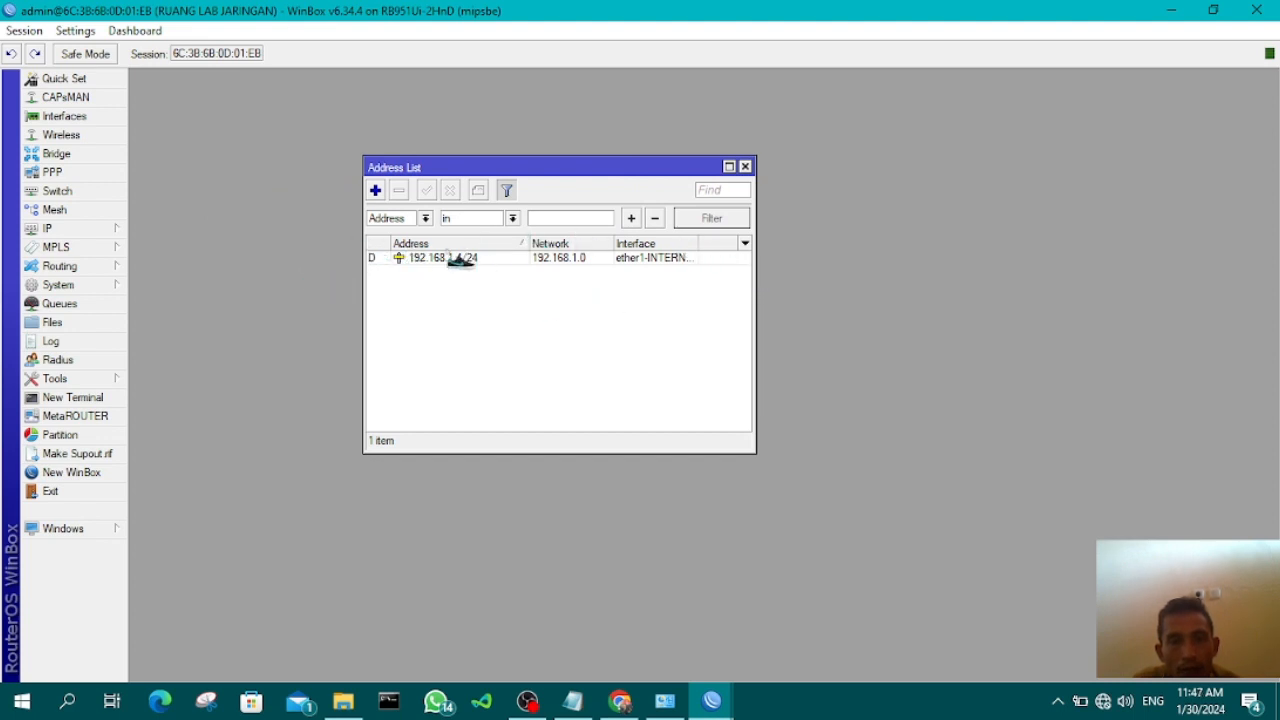
click(378, 194)
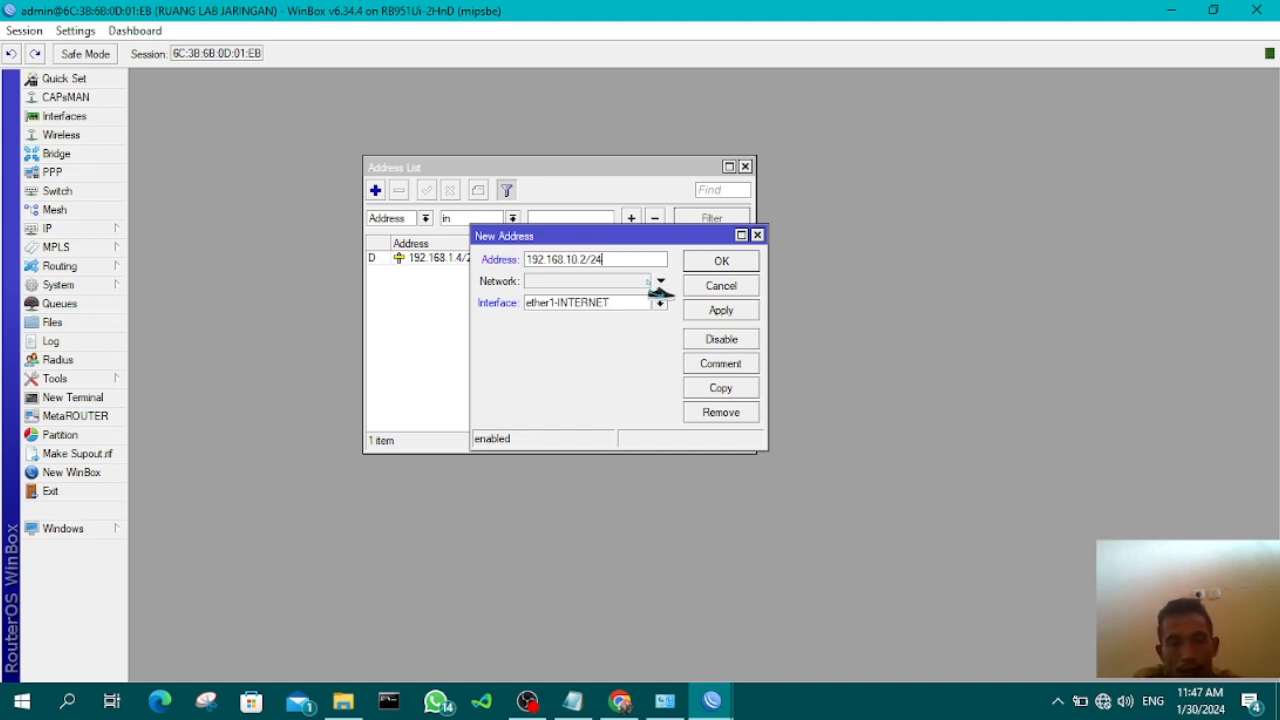
click(567, 304)
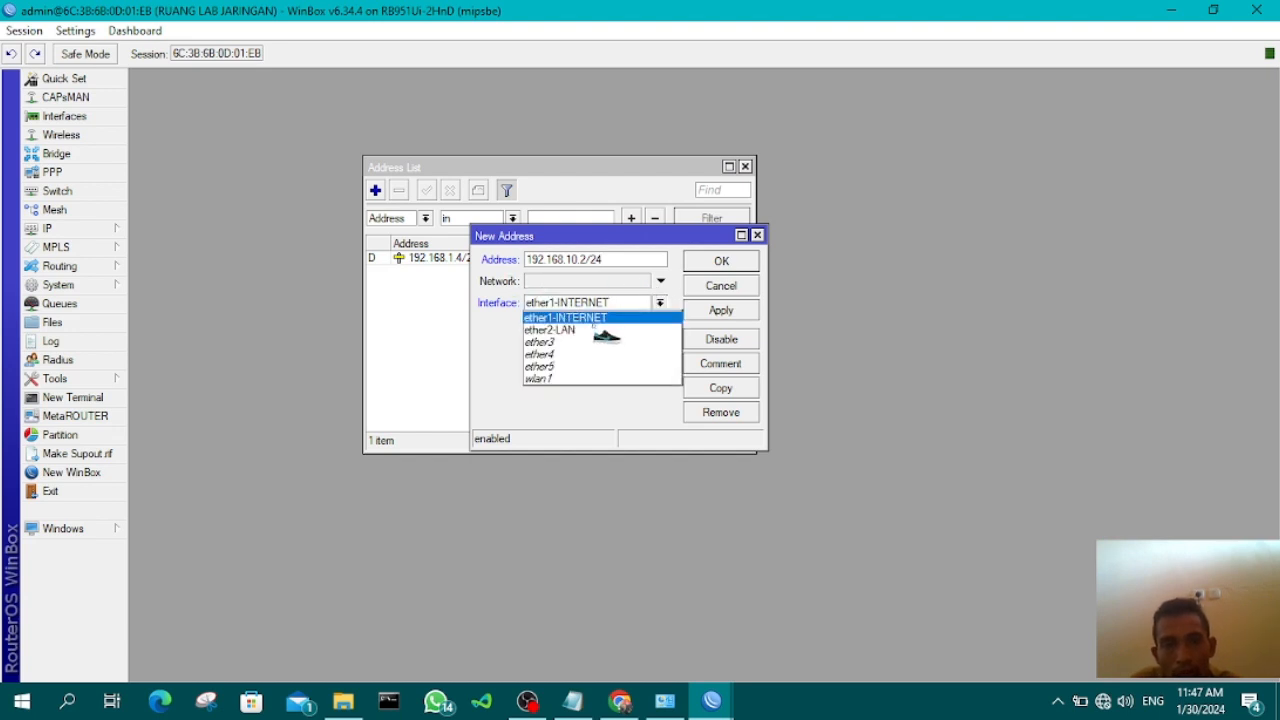
click(592, 331)
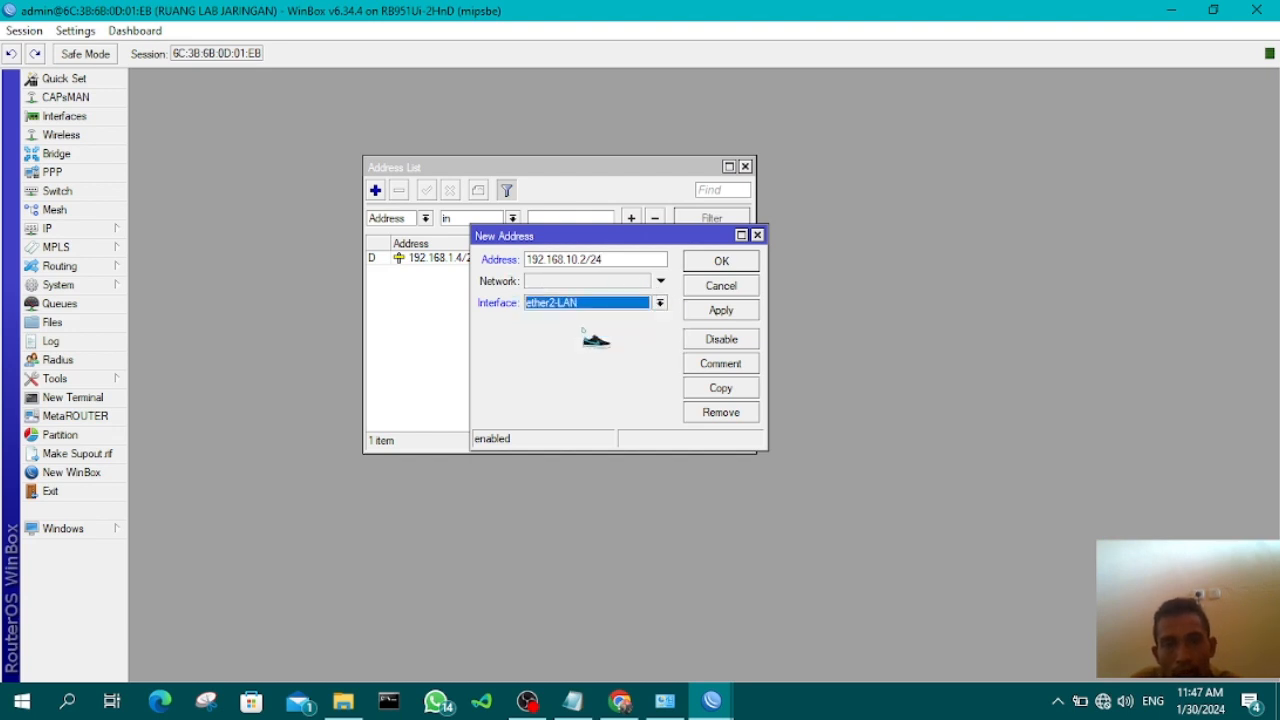
click(717, 316)
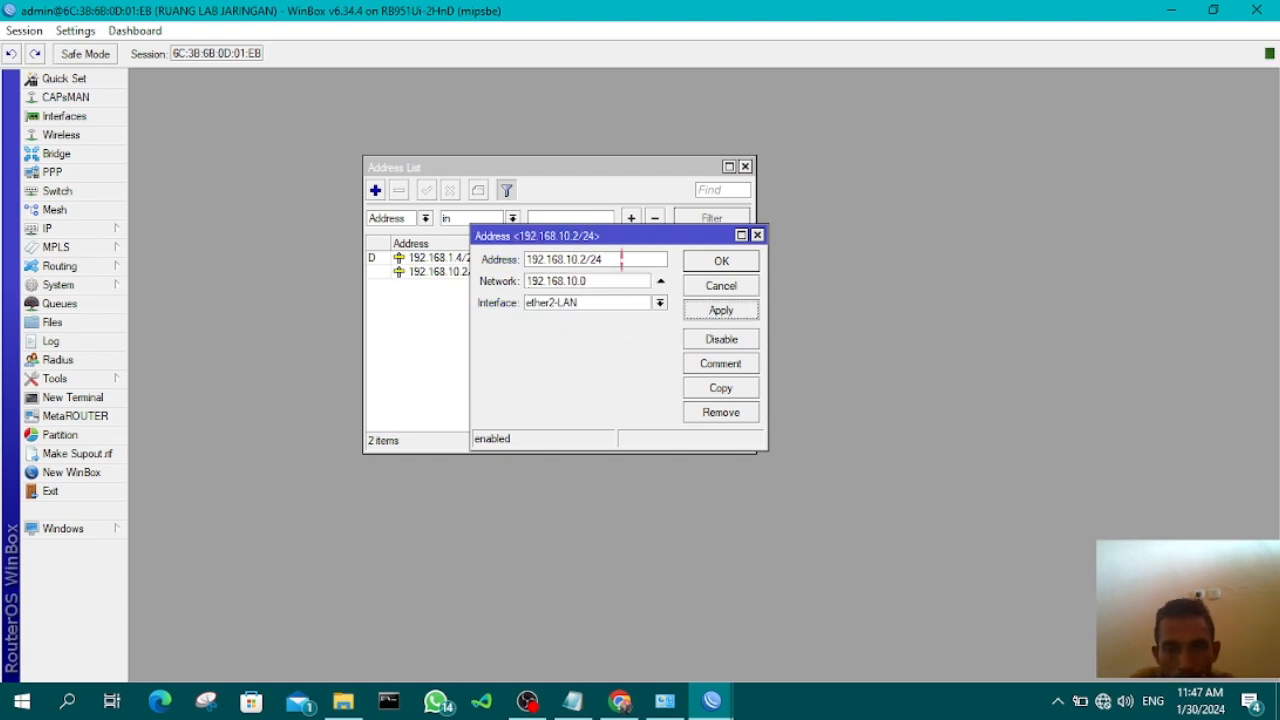
click(710, 266)
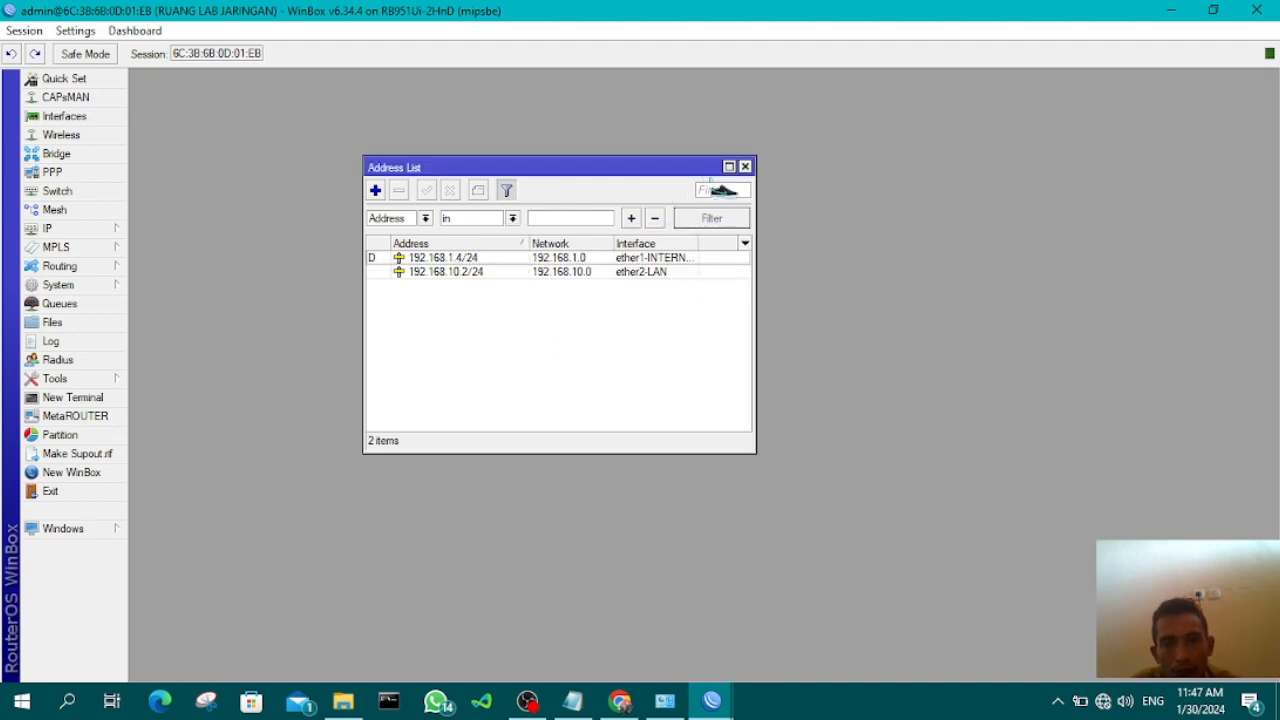
click(745, 167)
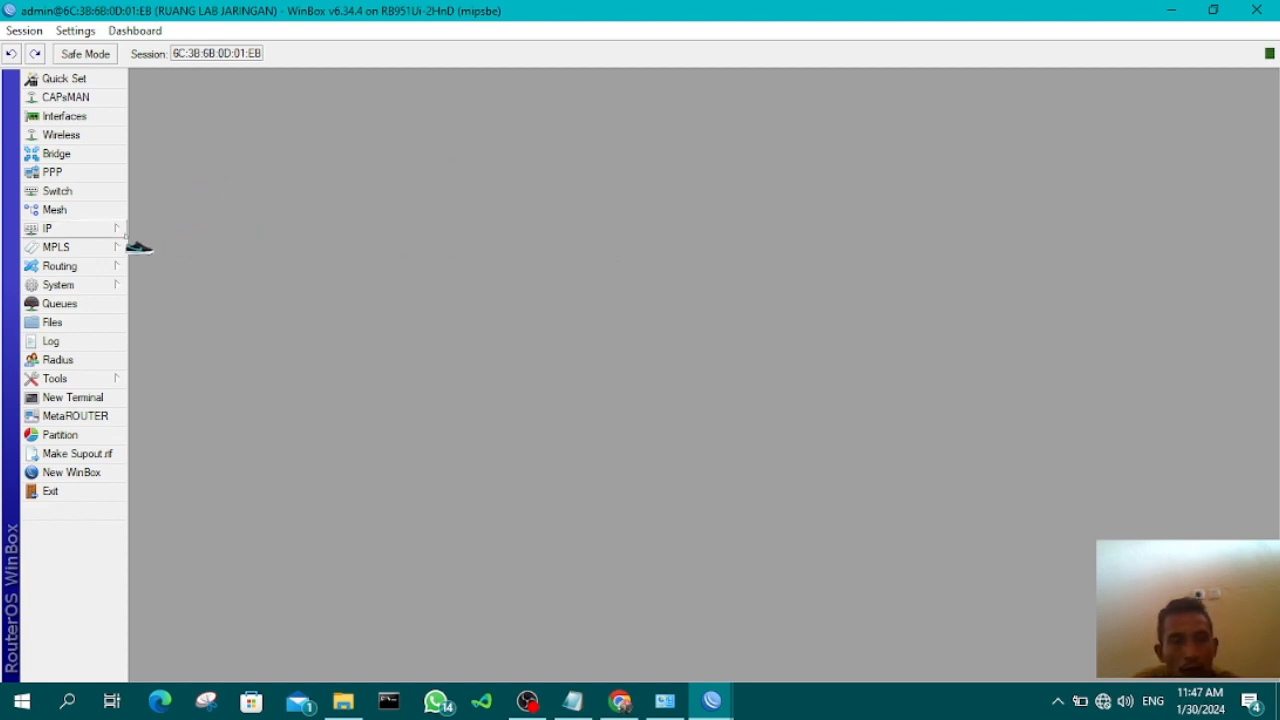
Start a new firewall NAT rule with chain srcnat and out interface ether1-INTERNET
click(107, 232)
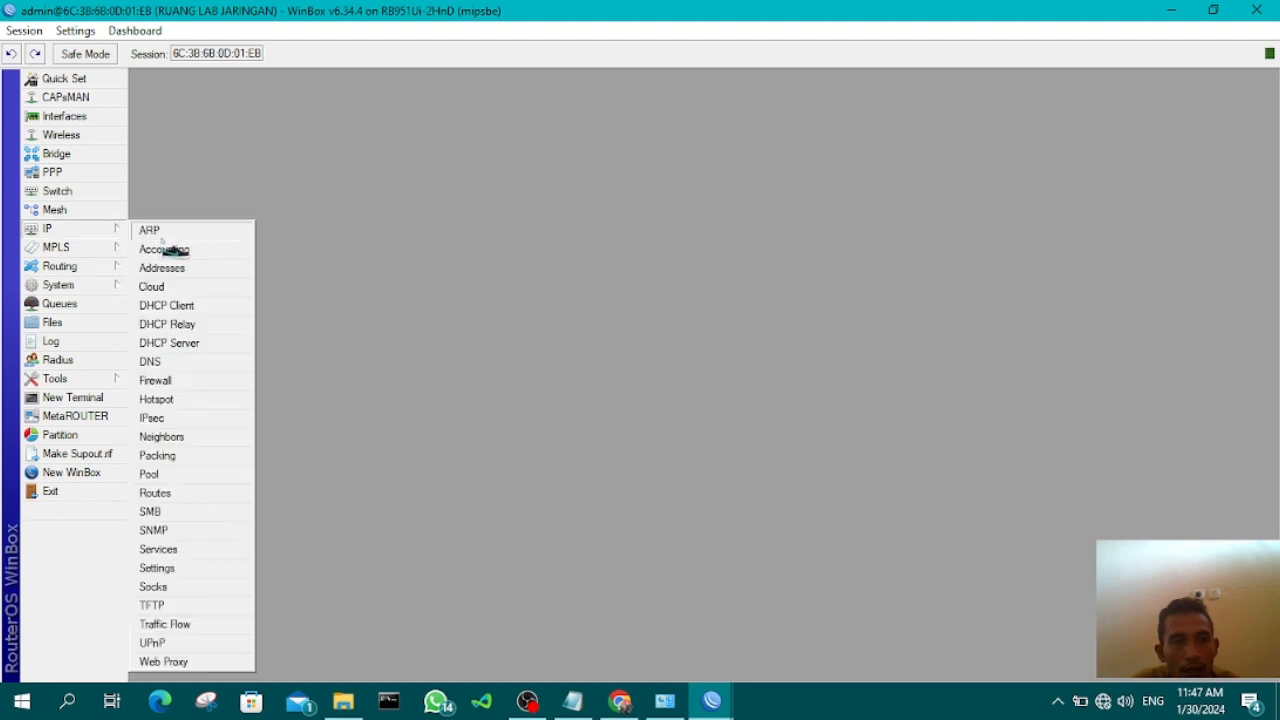
click(178, 382)
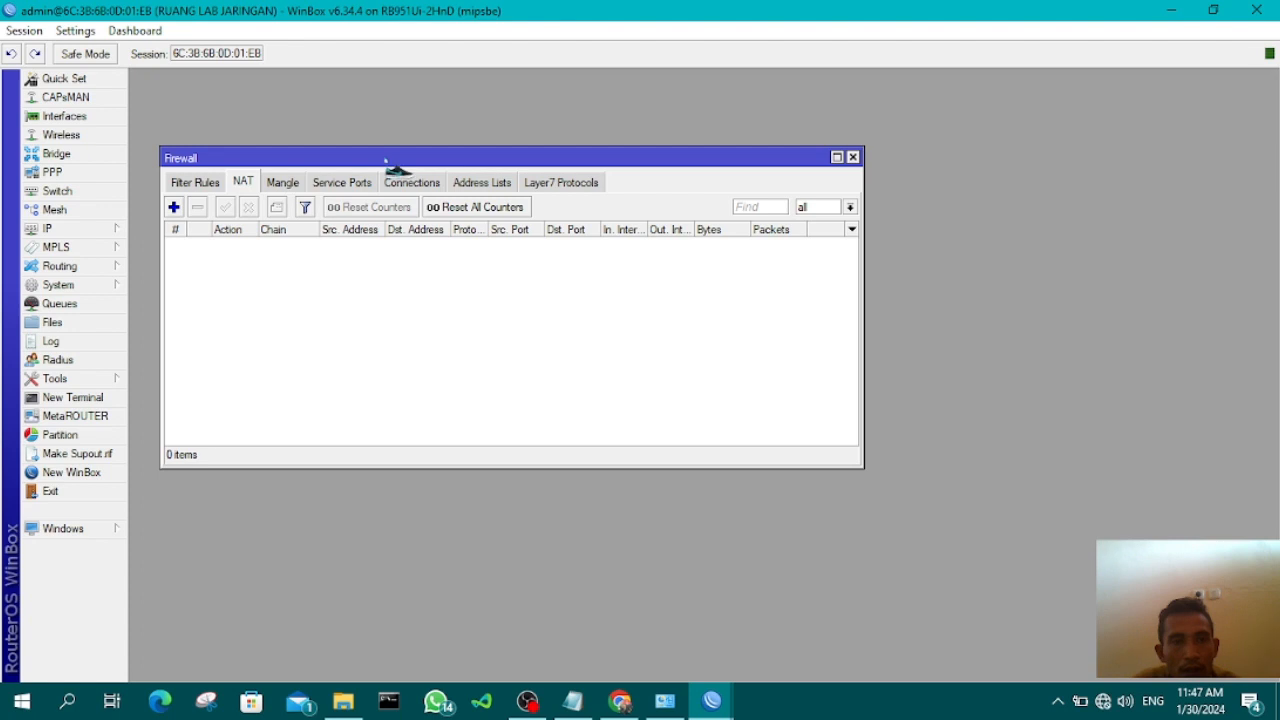
drag(385, 160, 504, 126)
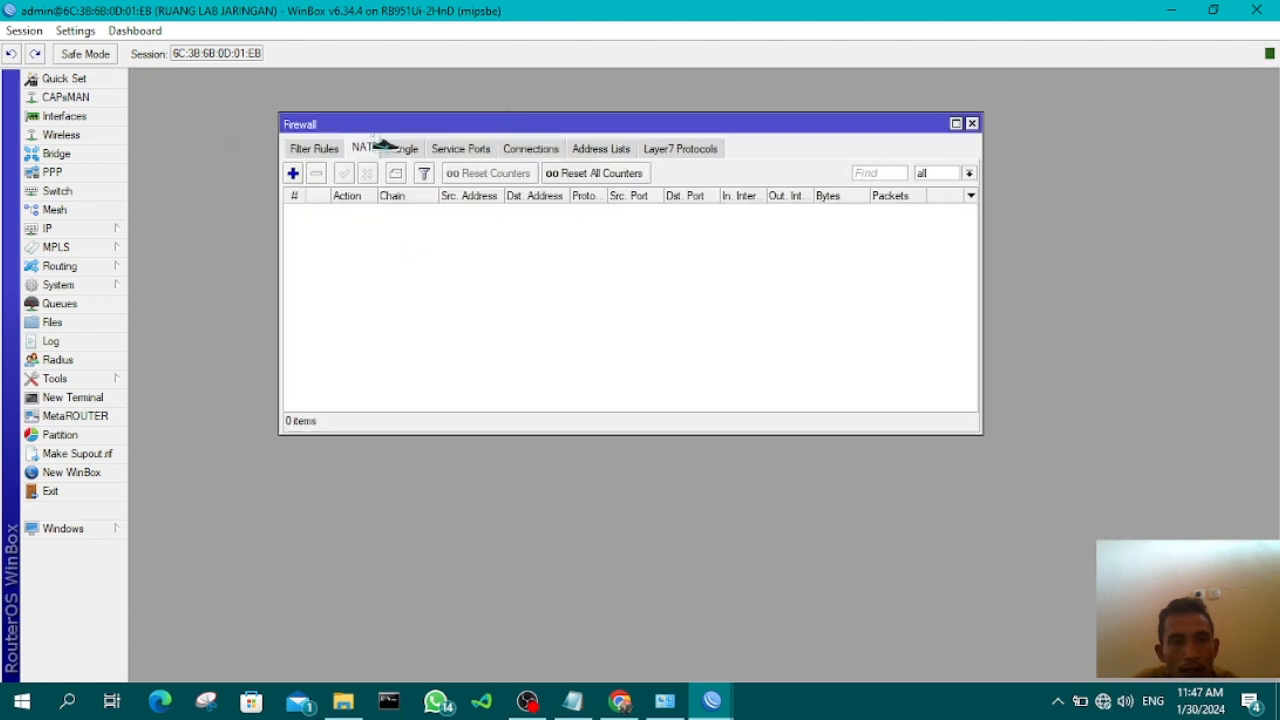
click(292, 173)
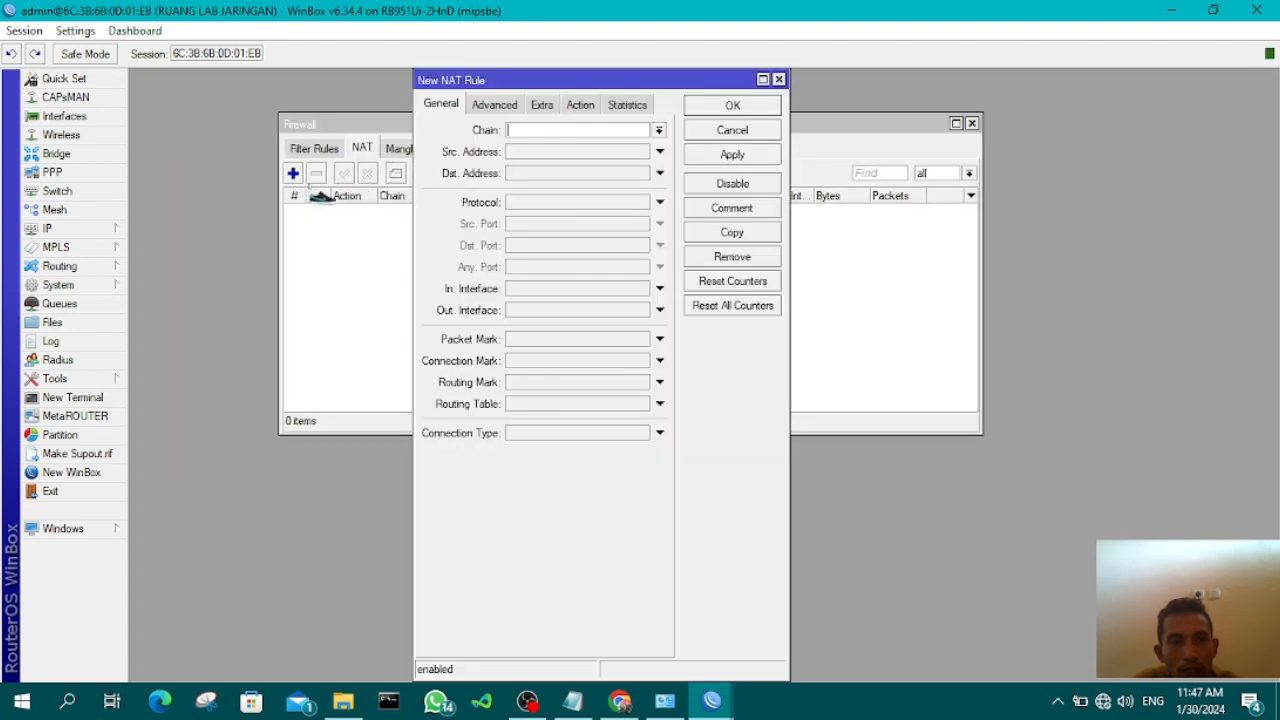
click(659, 130)
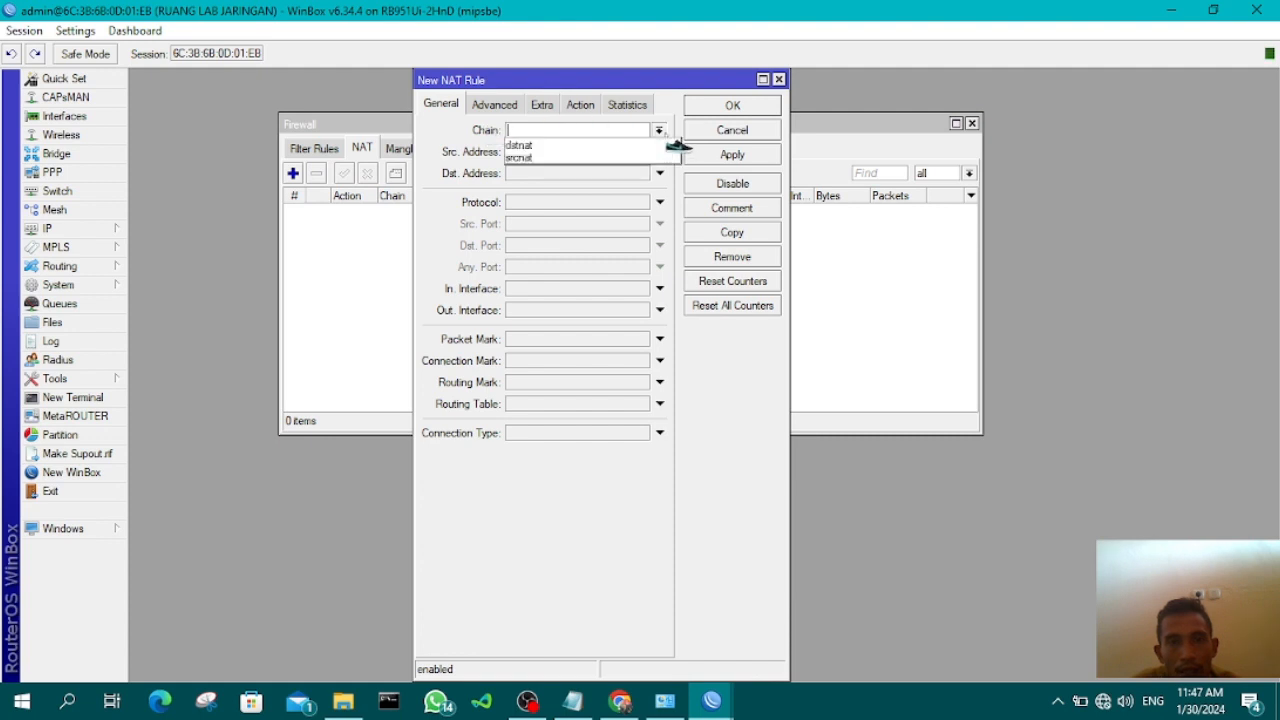
click(531, 158)
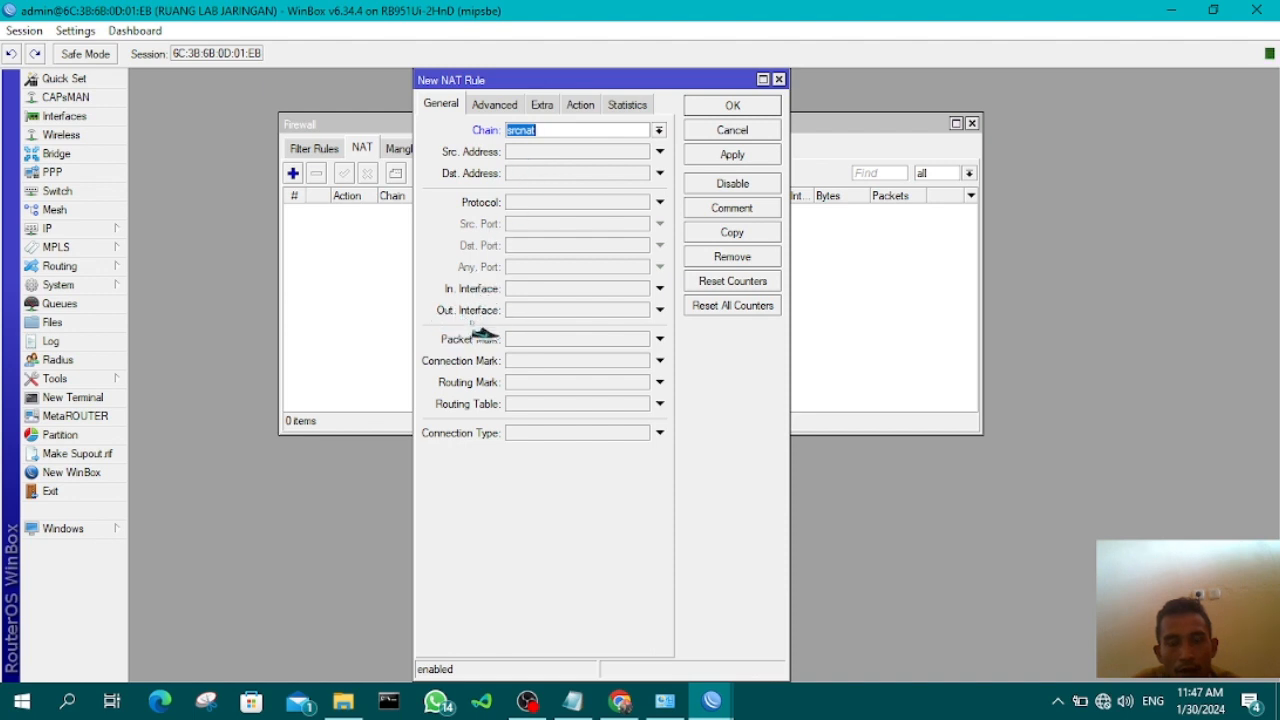
click(515, 311)
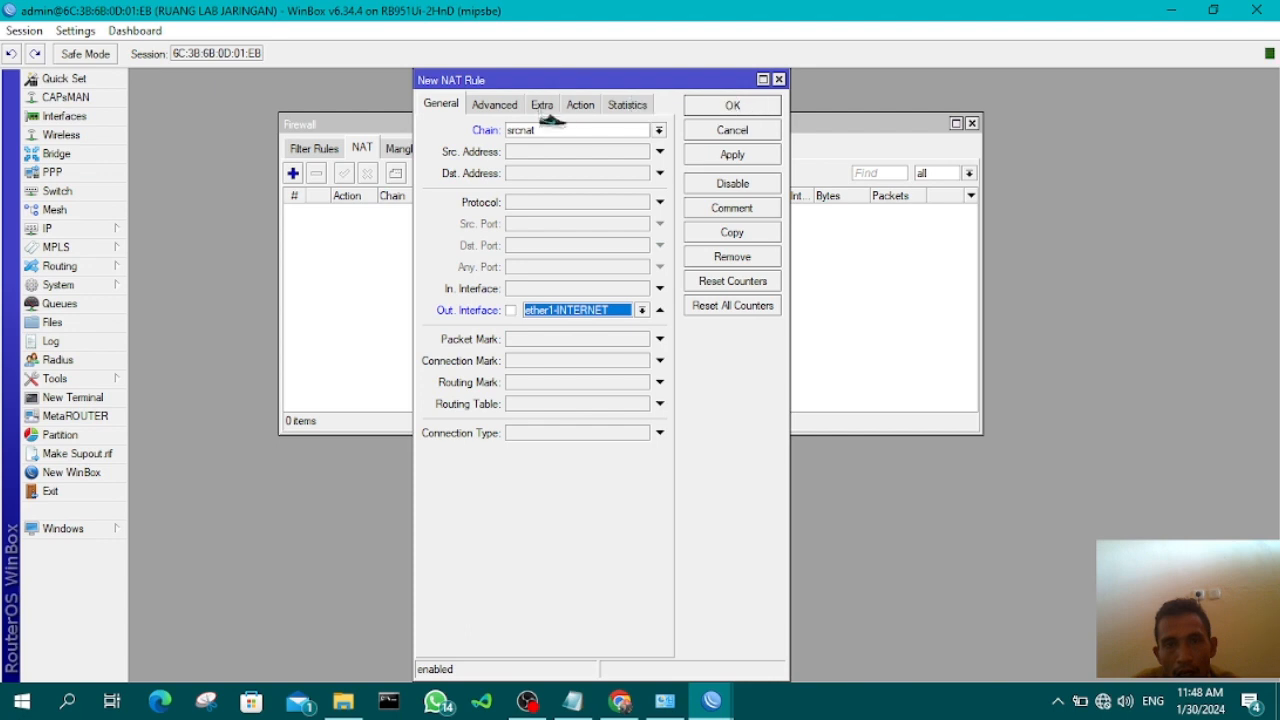
Set the NAT rule's action to masquerade, save the rule and close the firewall window
click(584, 108)
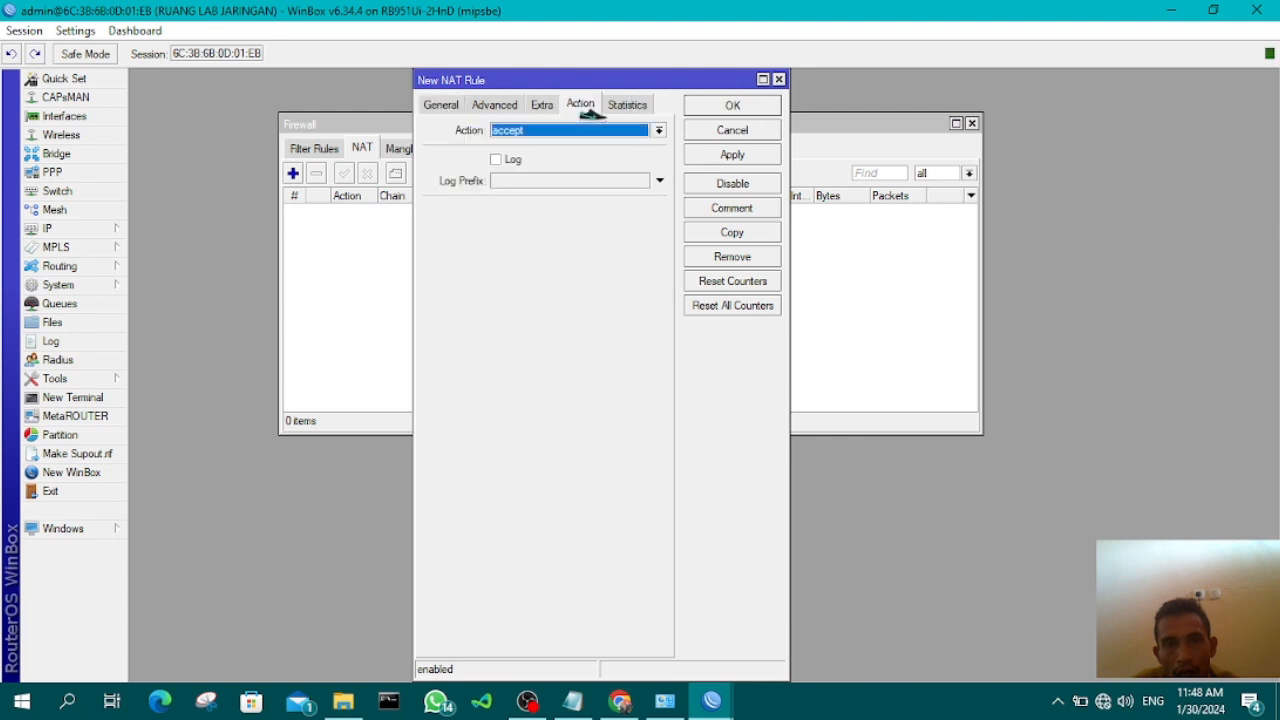
click(522, 133)
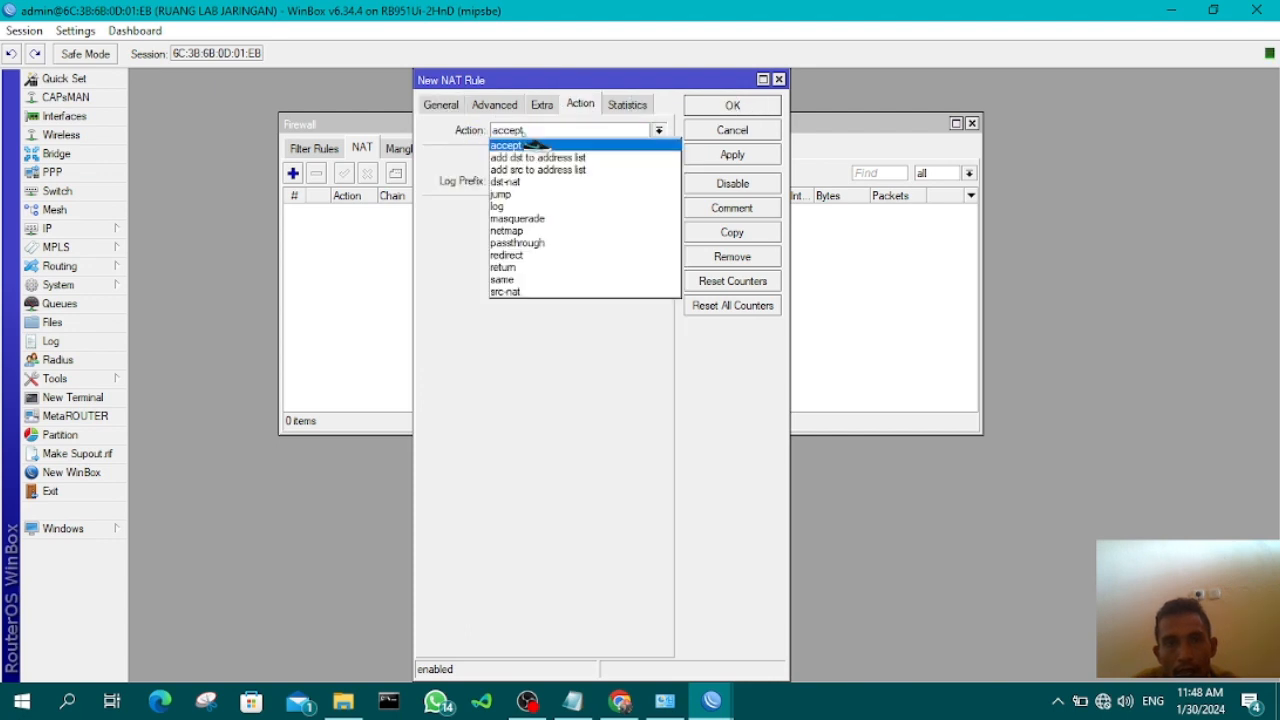
click(555, 219)
click(732, 154)
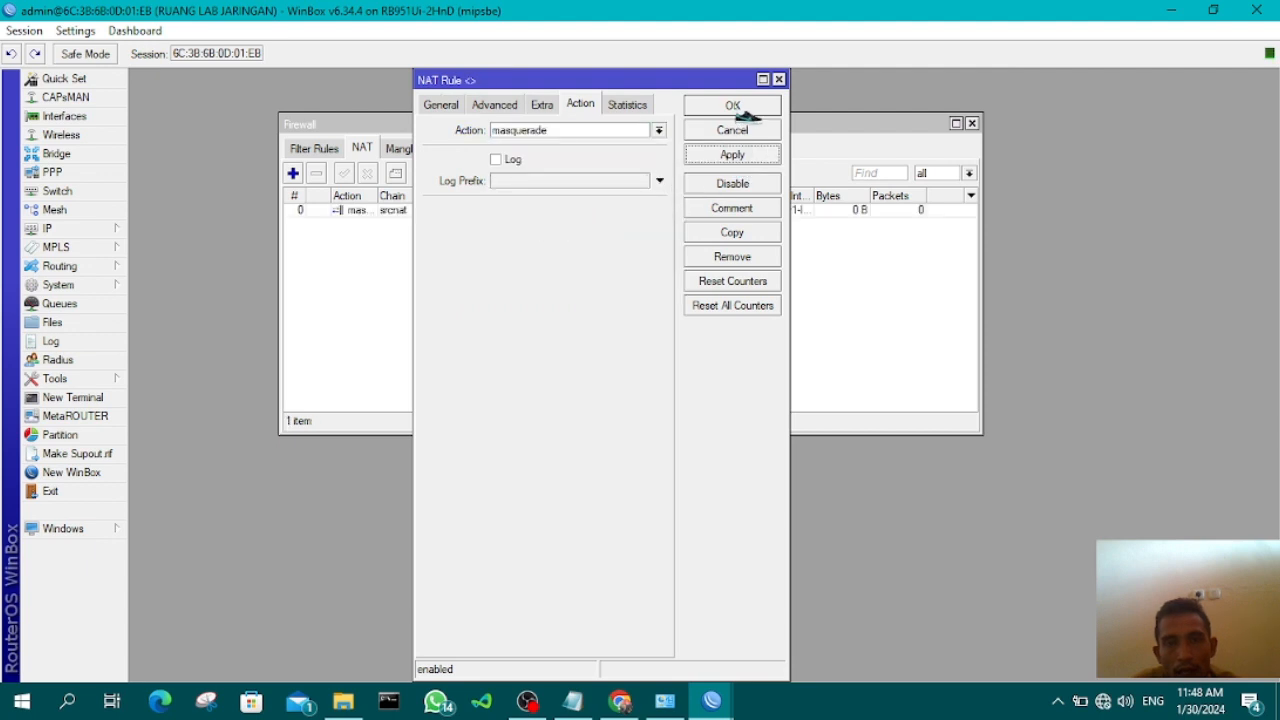
click(735, 108)
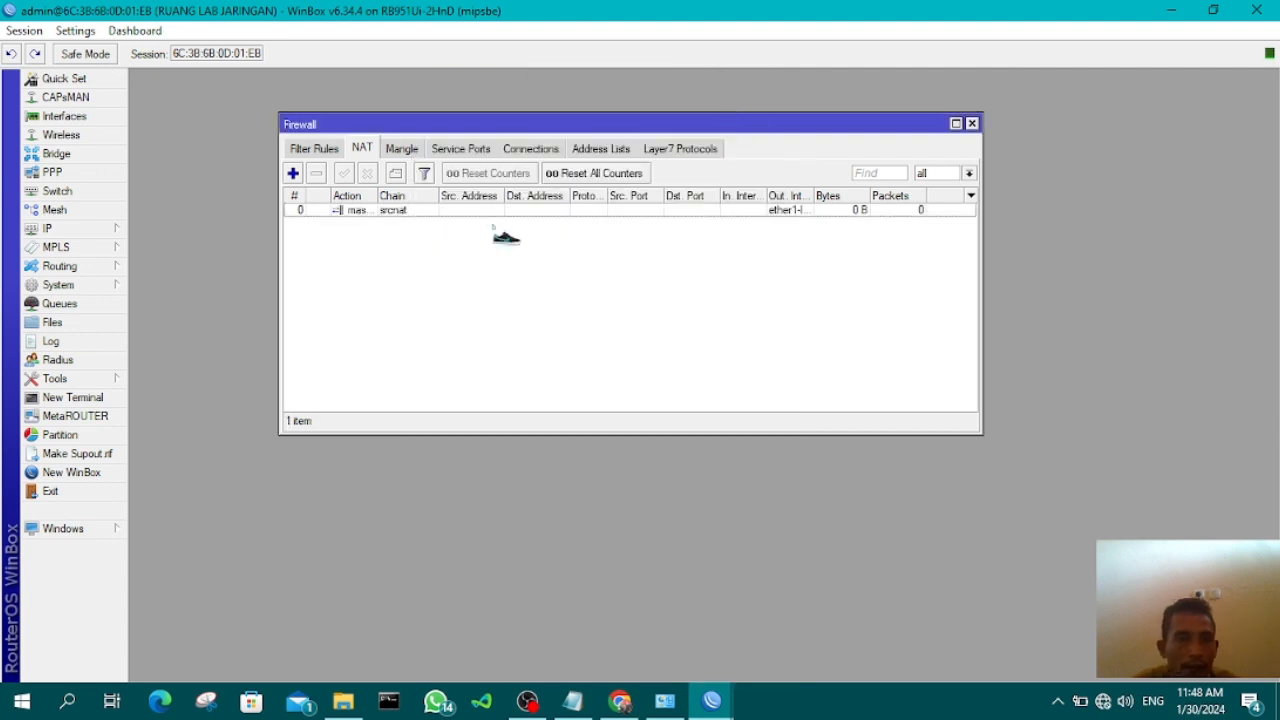
click(971, 123)
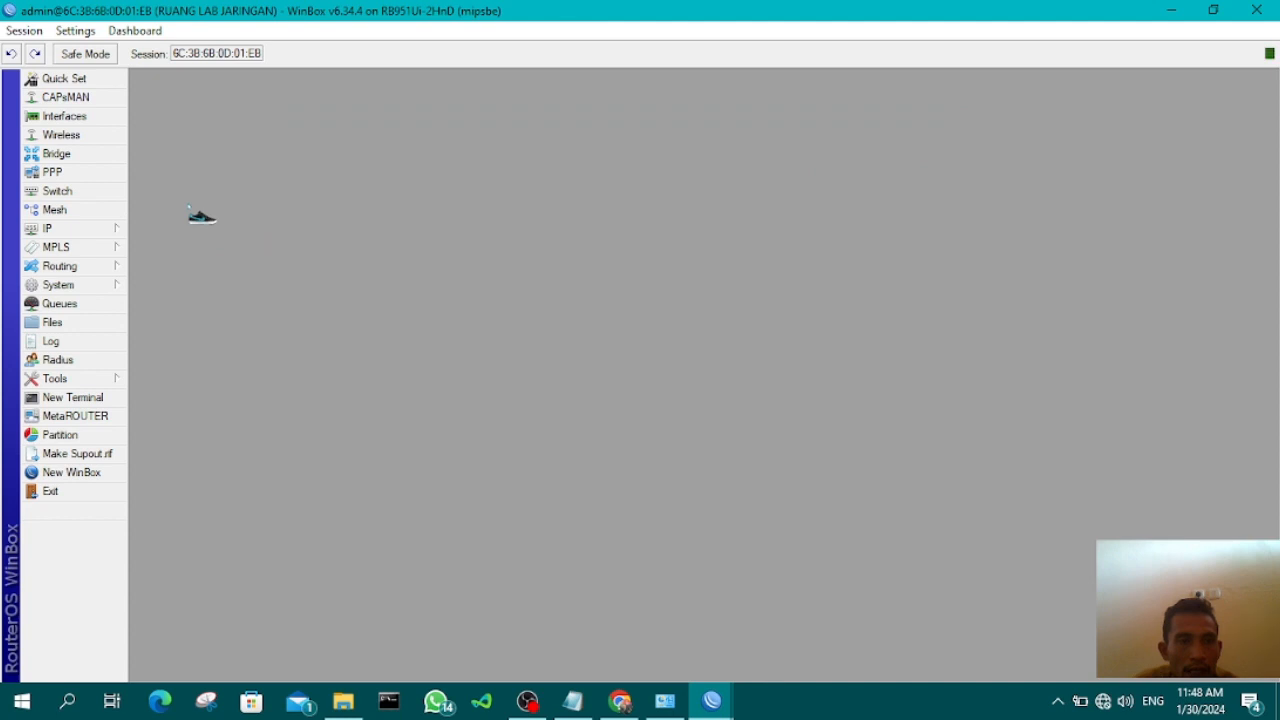
Set the router's DNS servers to 8.8.8.8 and 8.8.4.4, allow remote requests and save the DNS settings
click(116, 238)
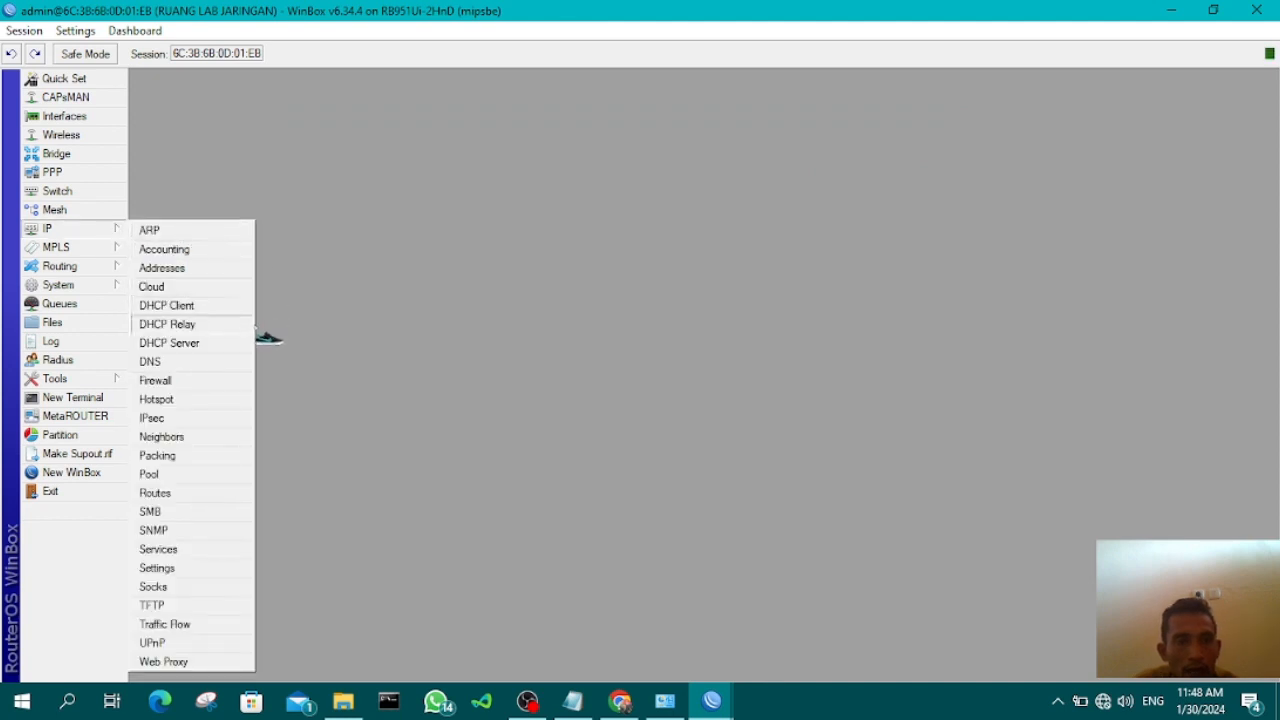
click(182, 366)
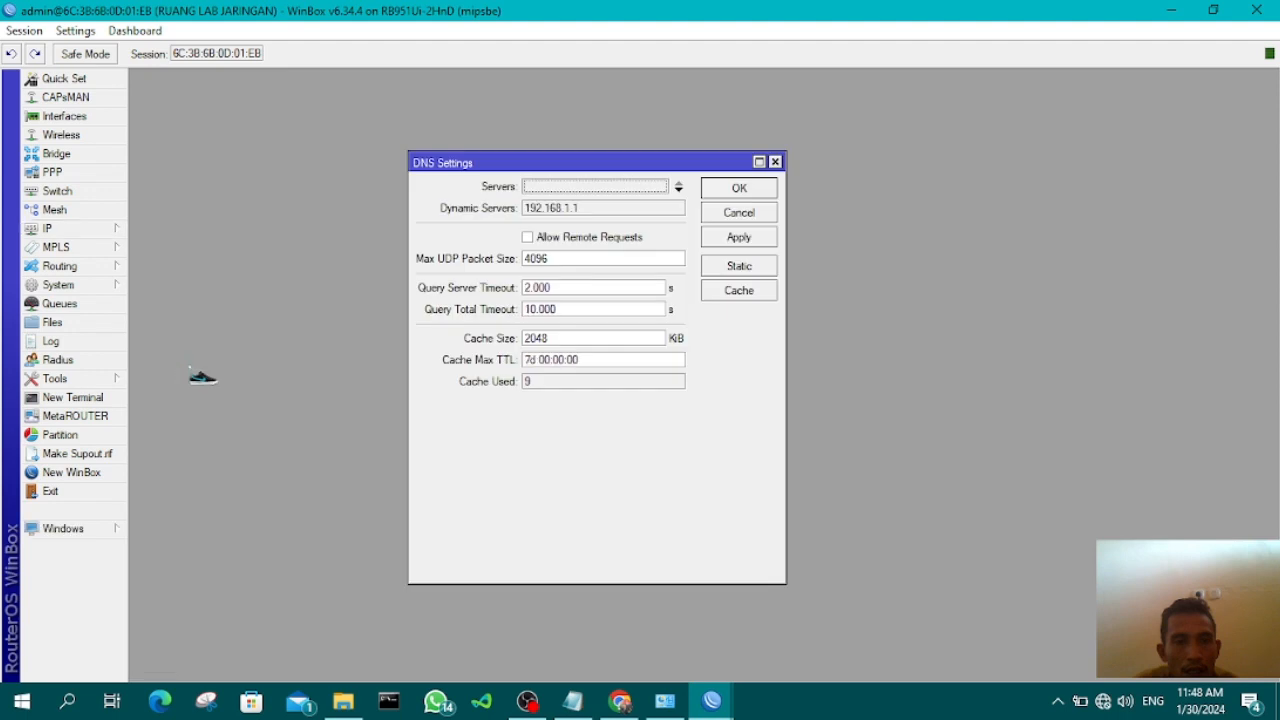
click(565, 187)
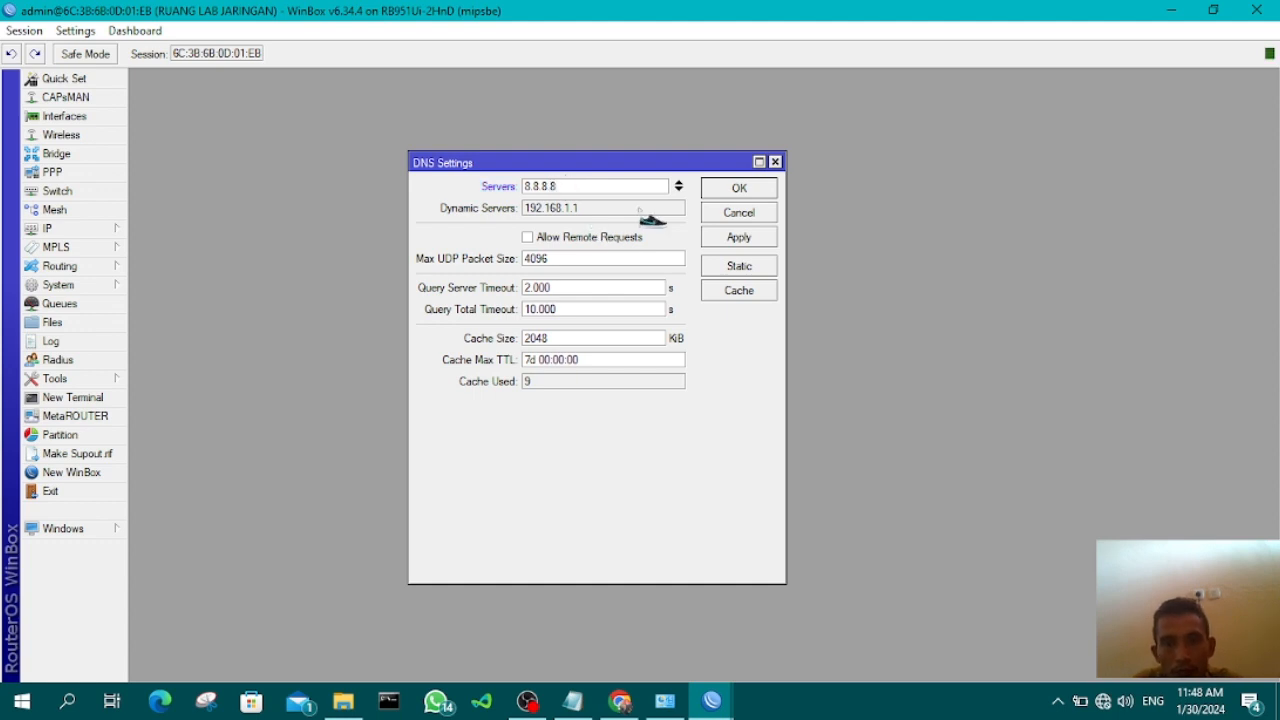
click(679, 191)
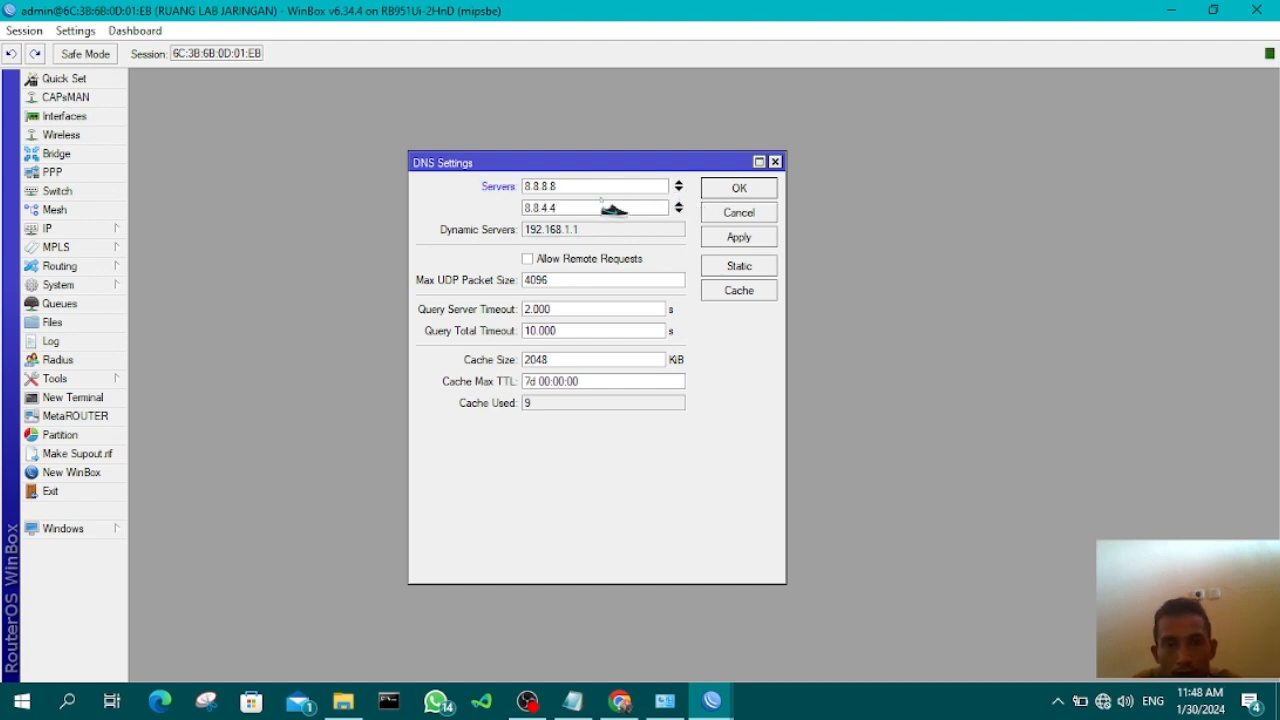
click(527, 259)
click(738, 240)
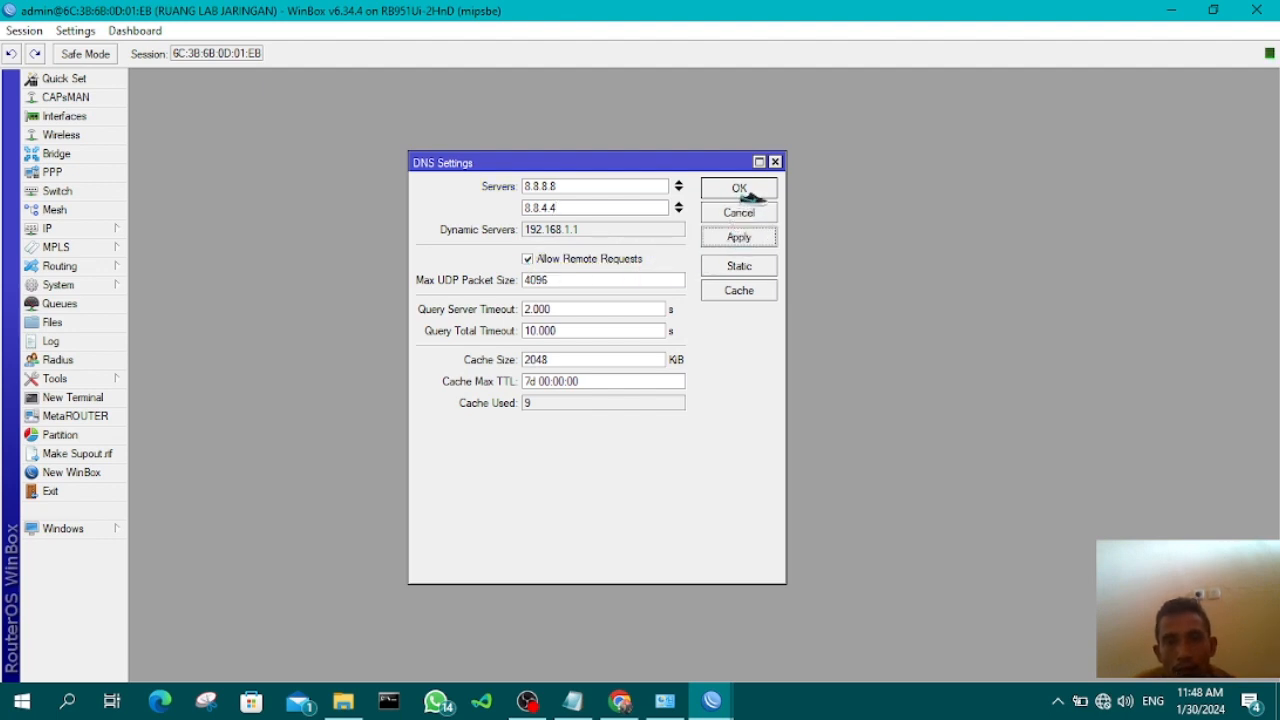
click(740, 192)
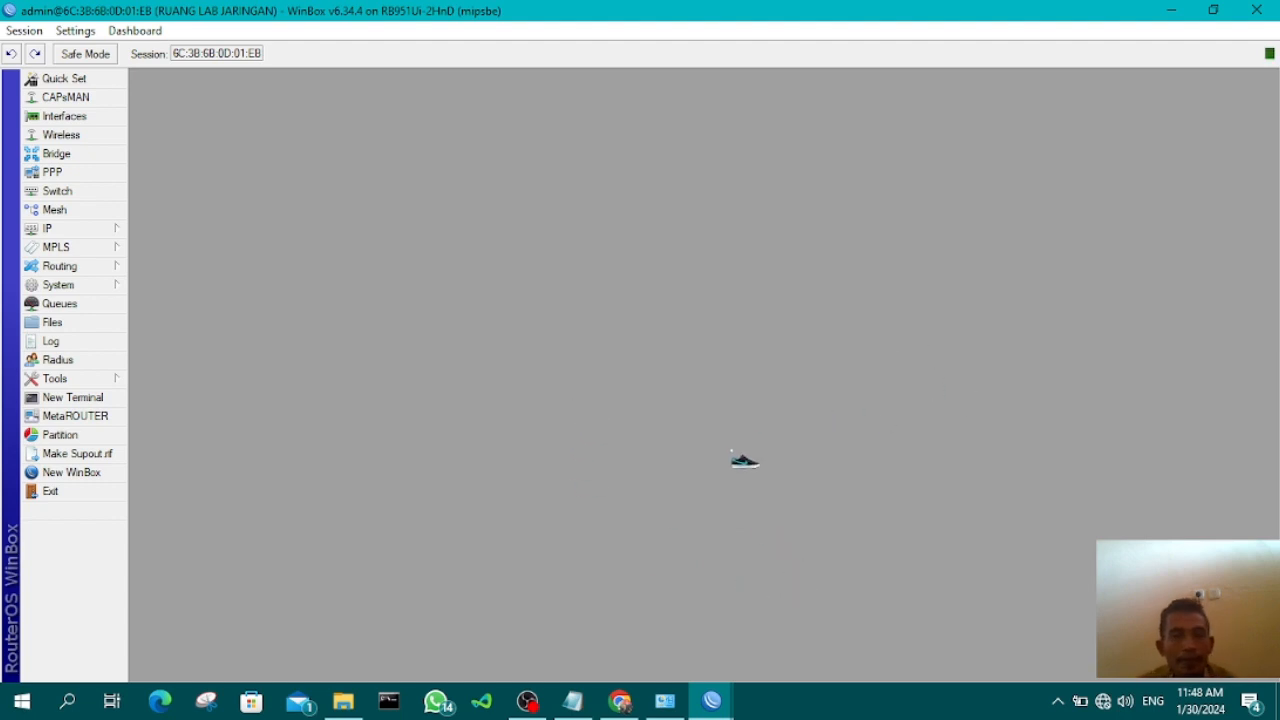
In the Ethernet adapter's IPv4 properties, set IP address 192.168.10.4, subnet mask 255.255.255.0 and default gateway 192.168.10.2
click(668, 701)
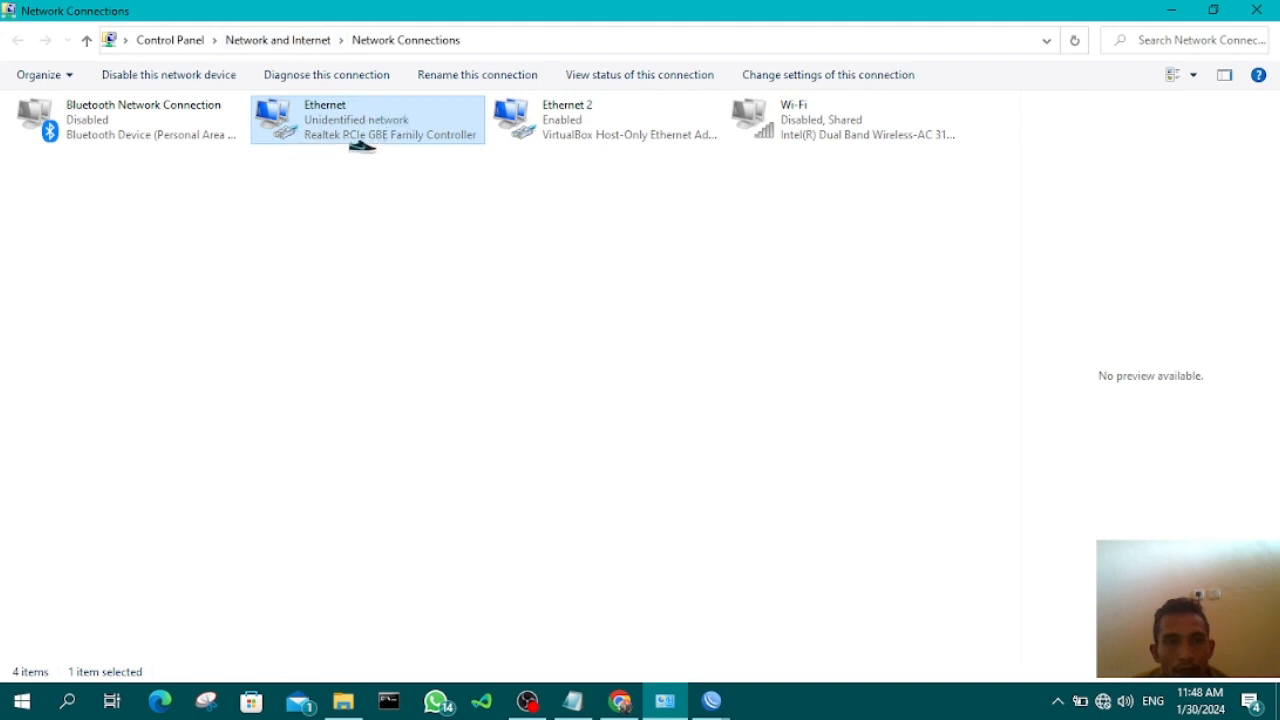
double_click(360, 137)
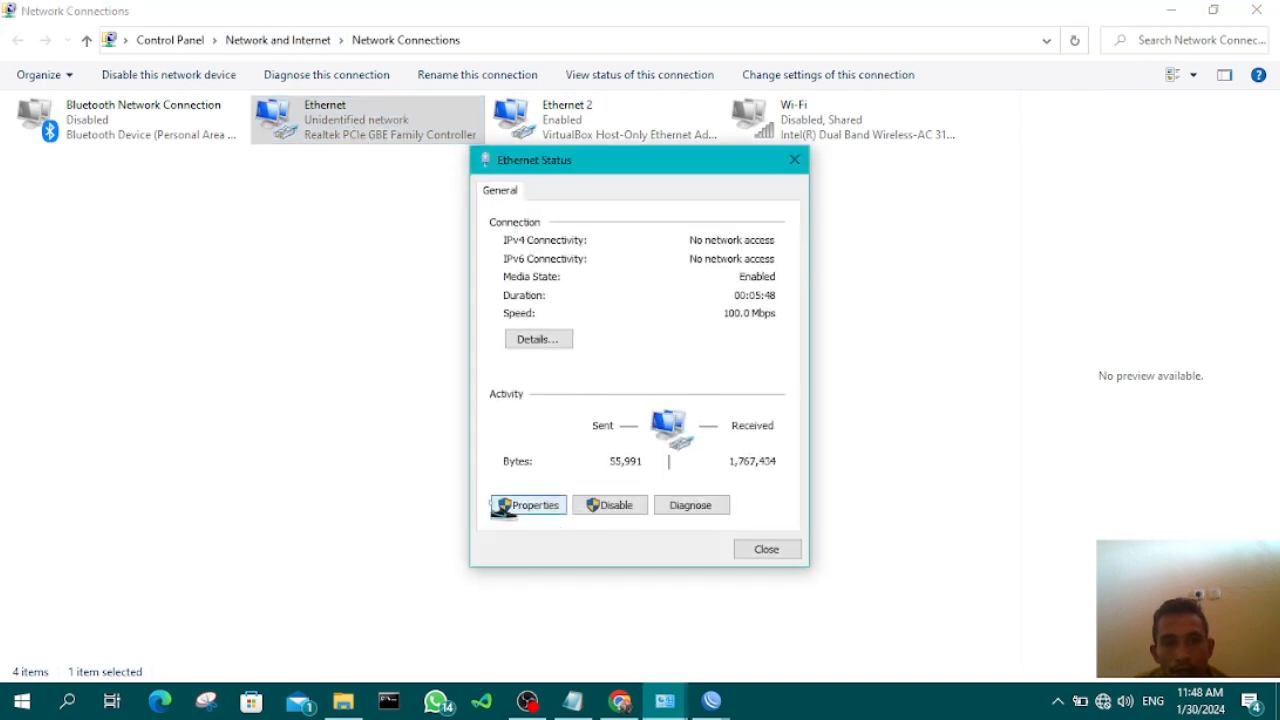
click(524, 507)
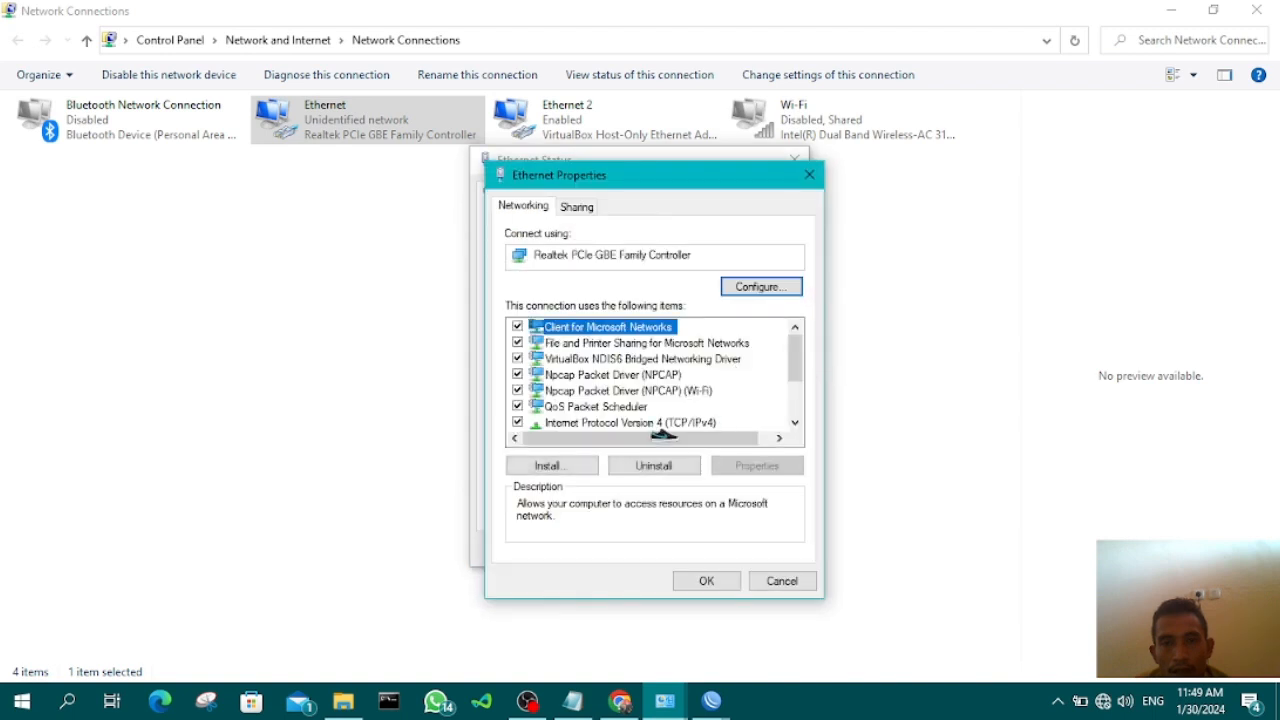
double_click(650, 423)
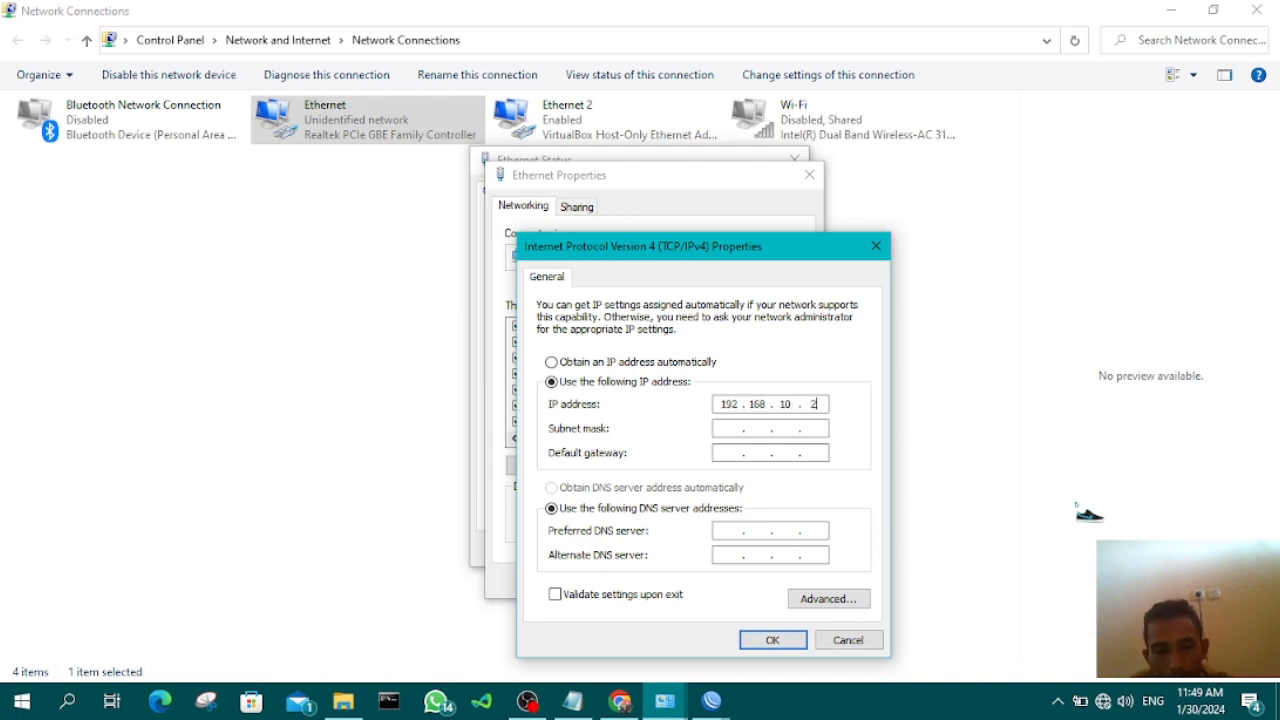
key(Tab)
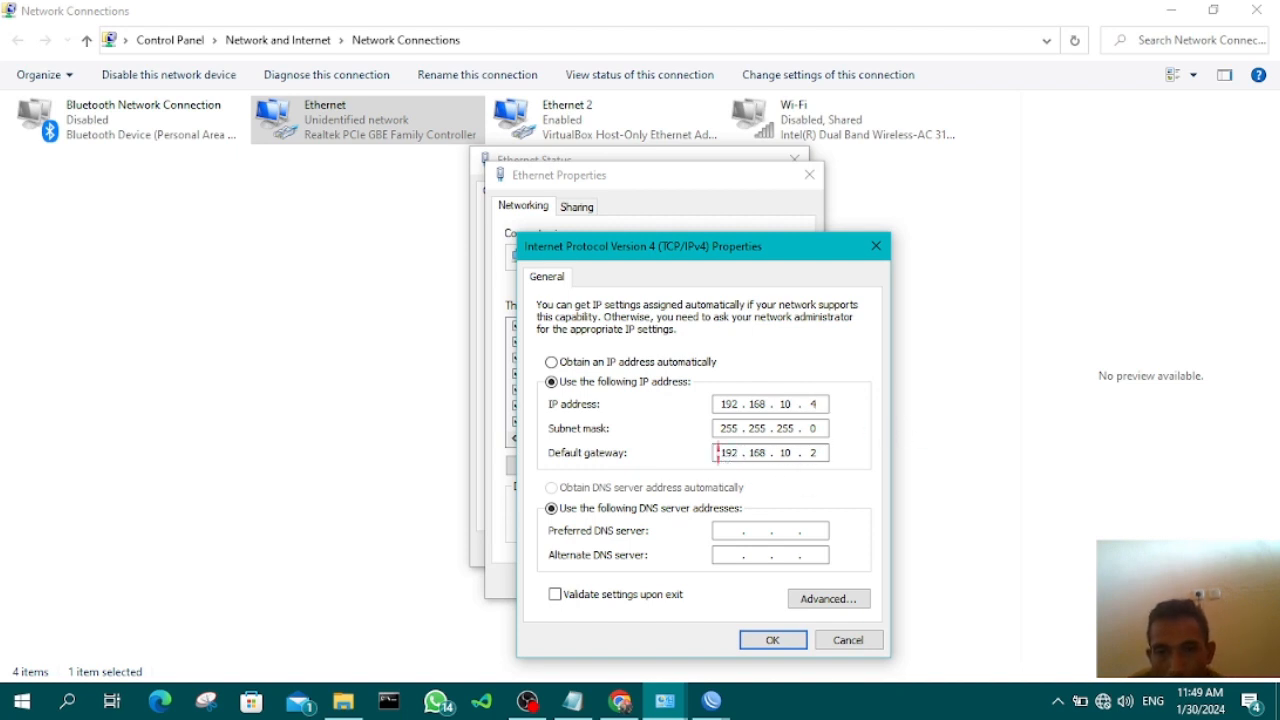
Switch to WinBox and check the ether1-INTERNET and ether2-LAN entries in the router's address list
click(667, 702)
mouse_move(713, 703)
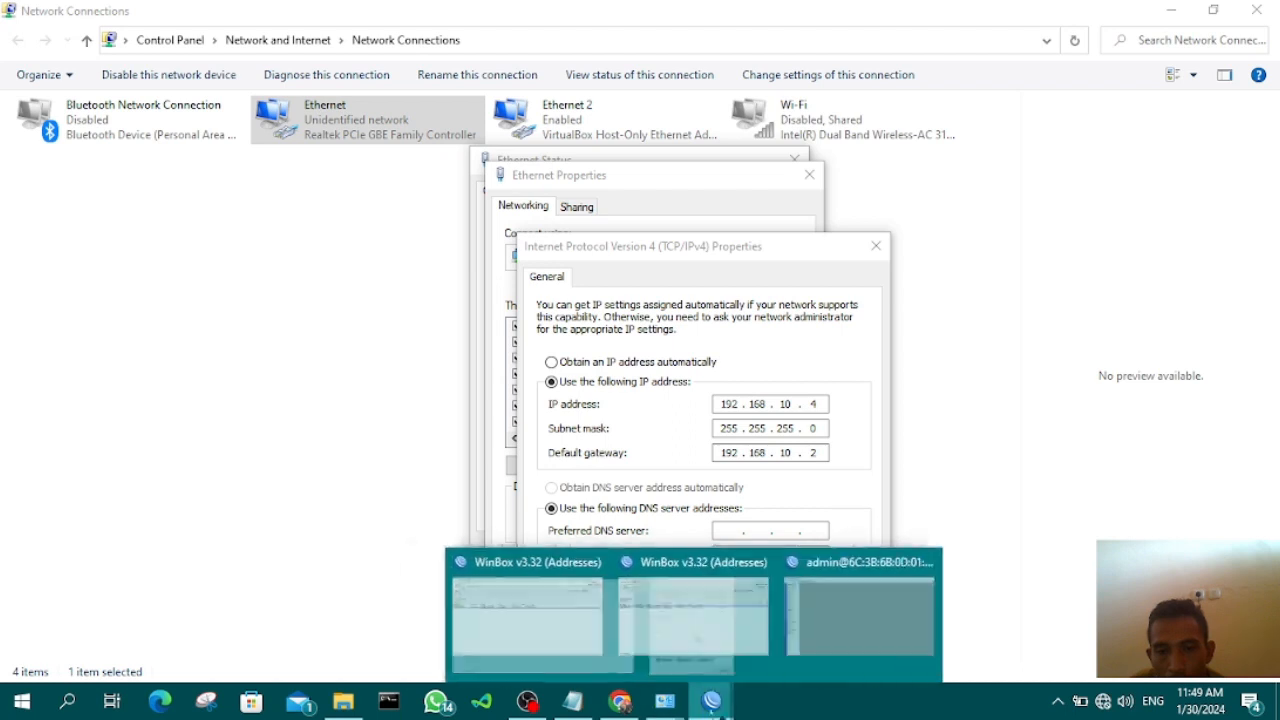
click(860, 612)
click(105, 232)
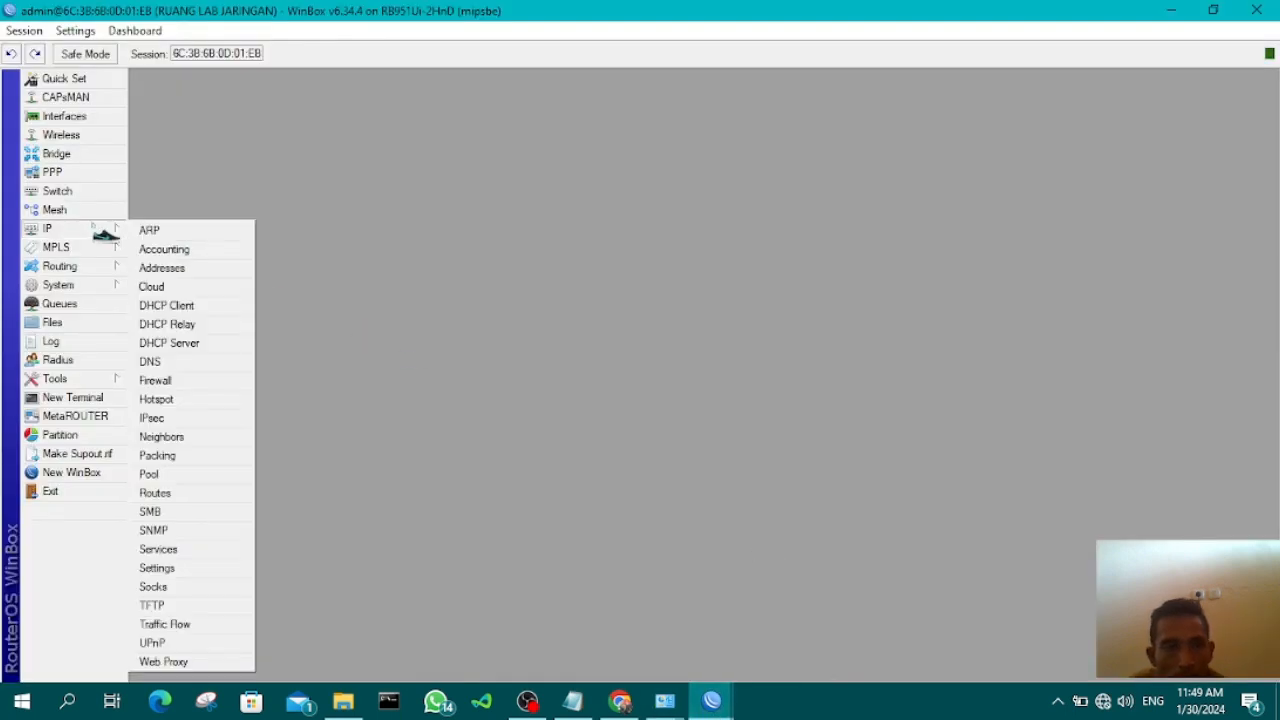
click(165, 268)
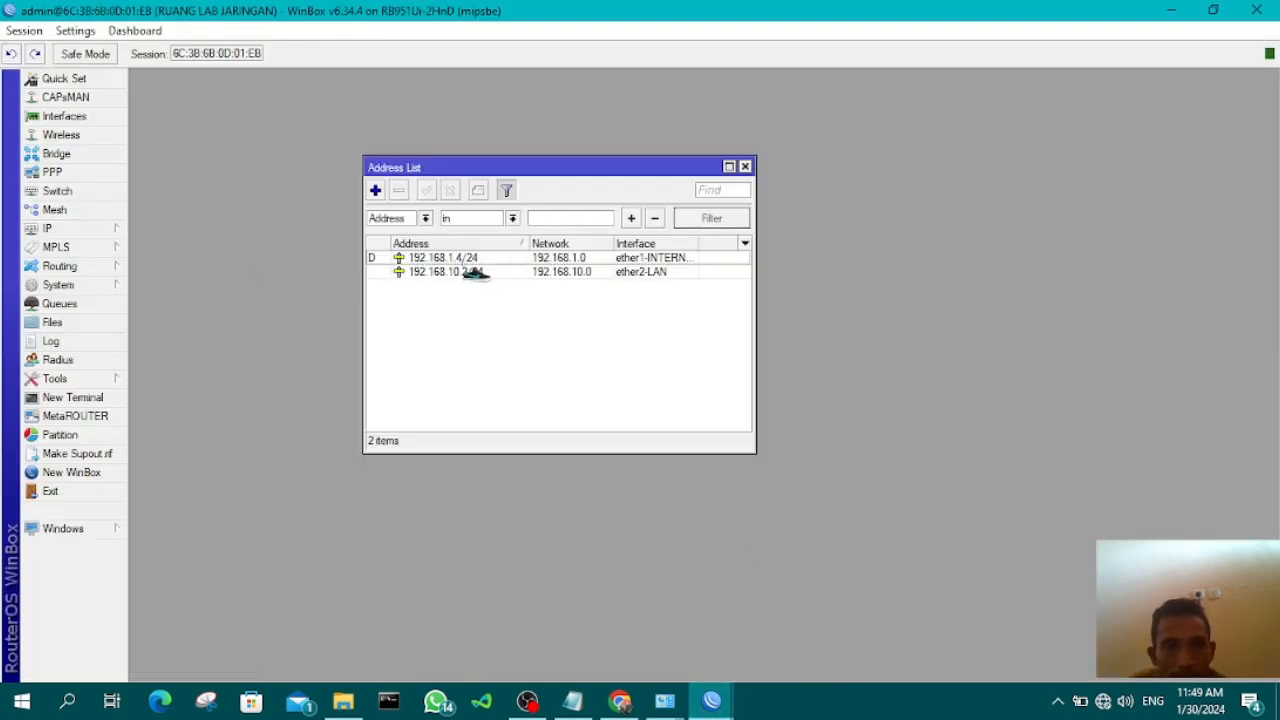
double_click(464, 264)
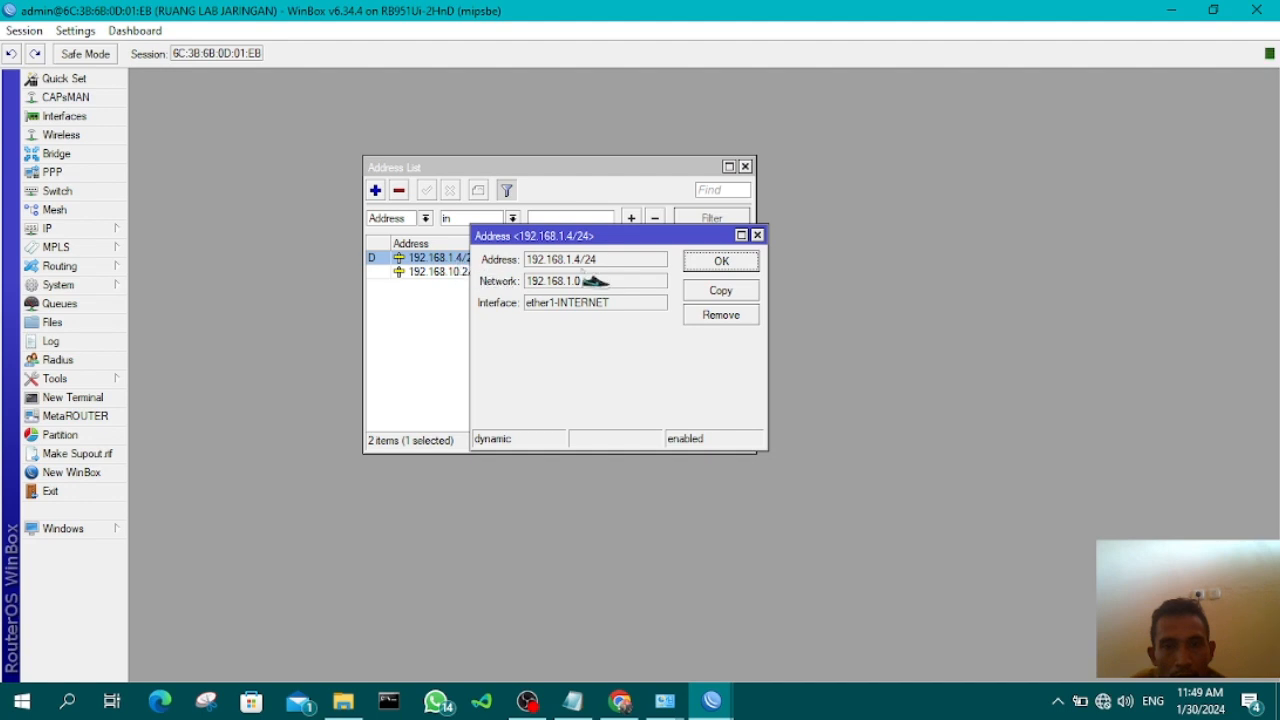
click(757, 235)
double_click(474, 272)
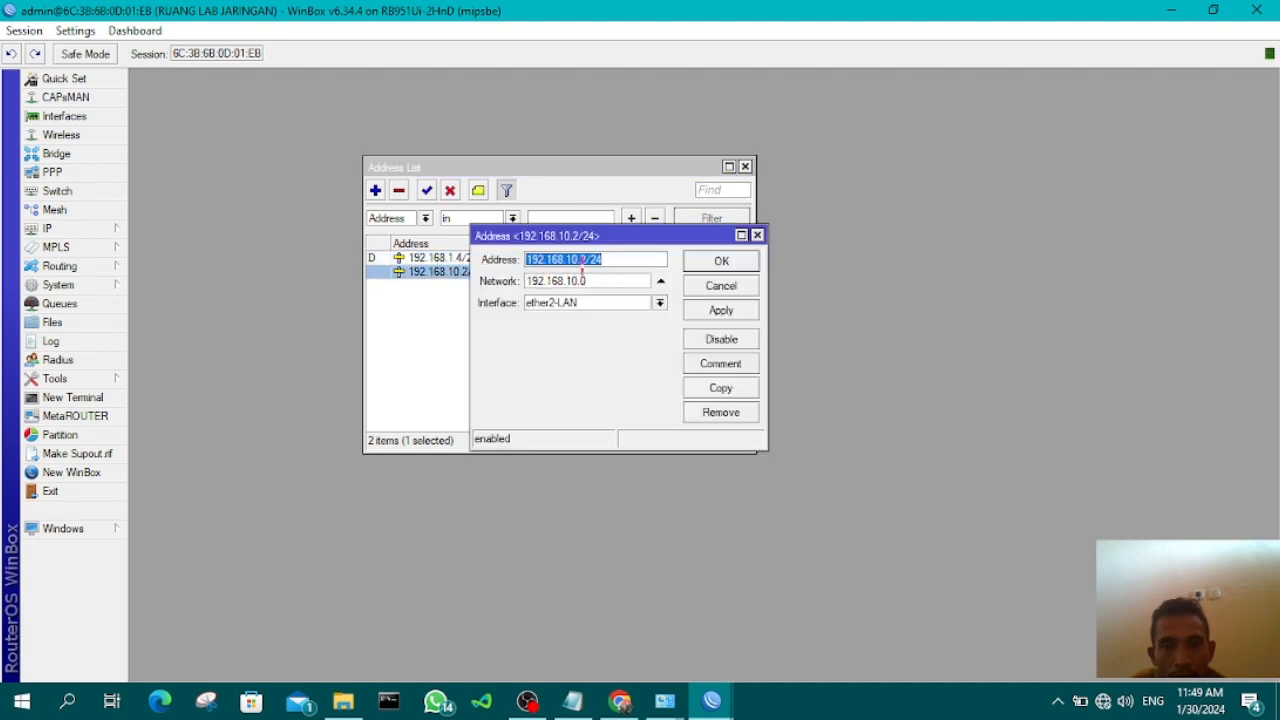
drag(585, 263, 537, 264)
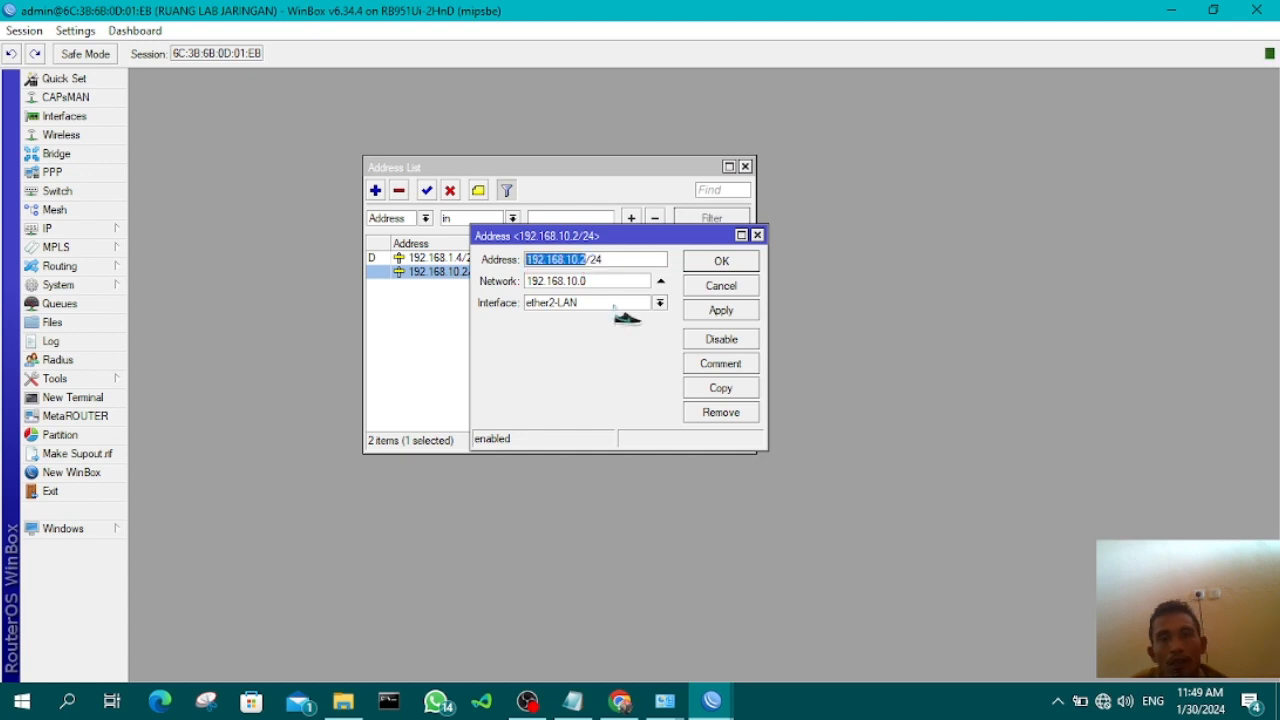
click(735, 267)
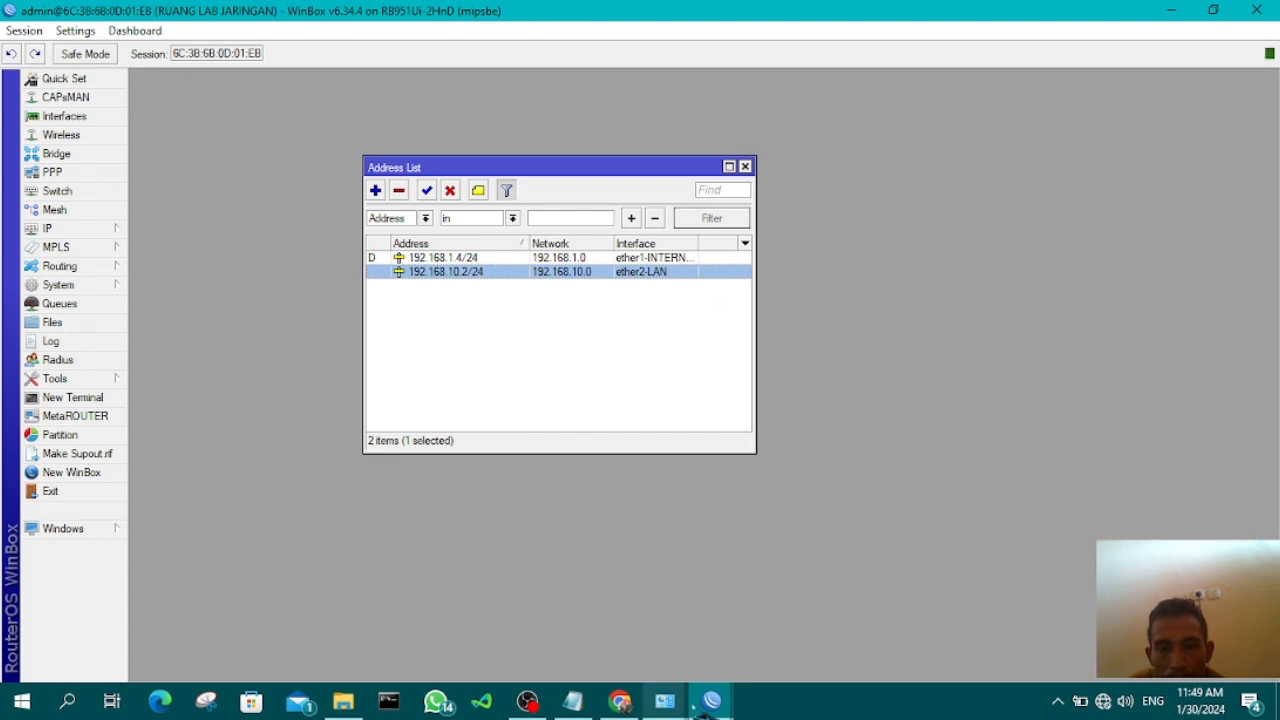
Back in the Ethernet IPv4 properties, set the DNS servers to 8.8.8.8 and 8.8.4.4 and save, accepting the multiple-gateway configuration
mouse_move(698, 706)
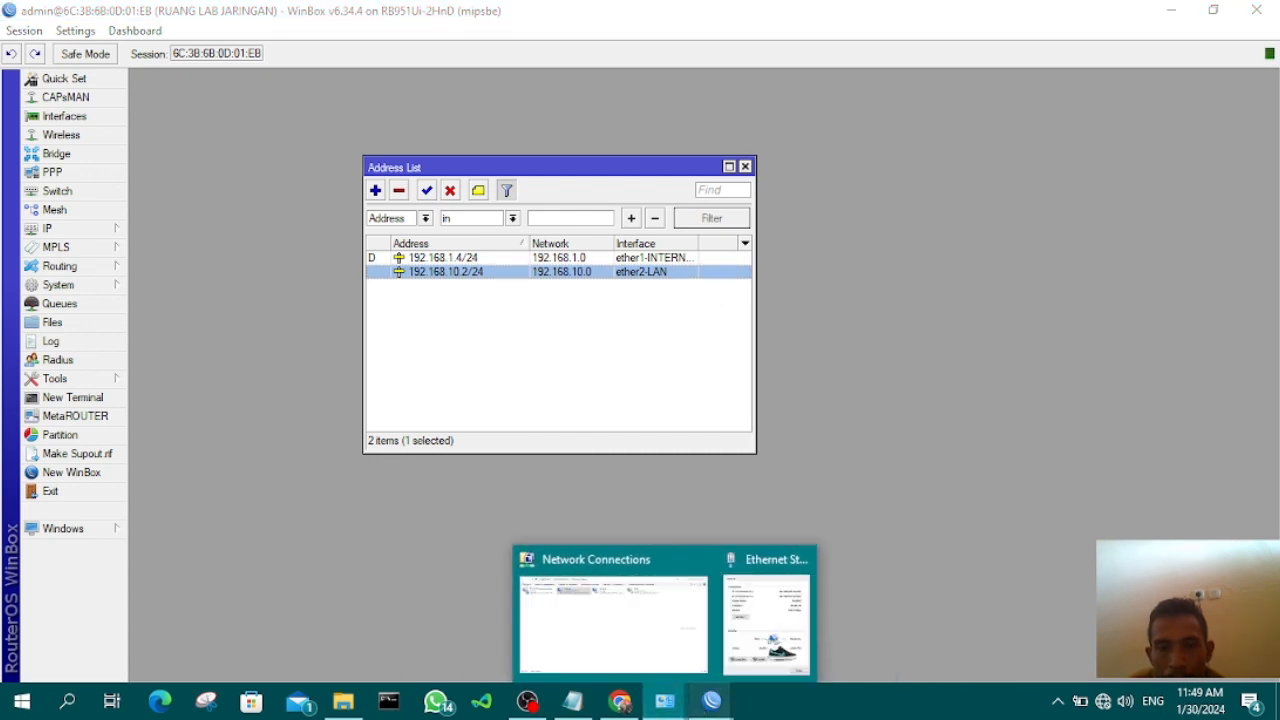
click(782, 652)
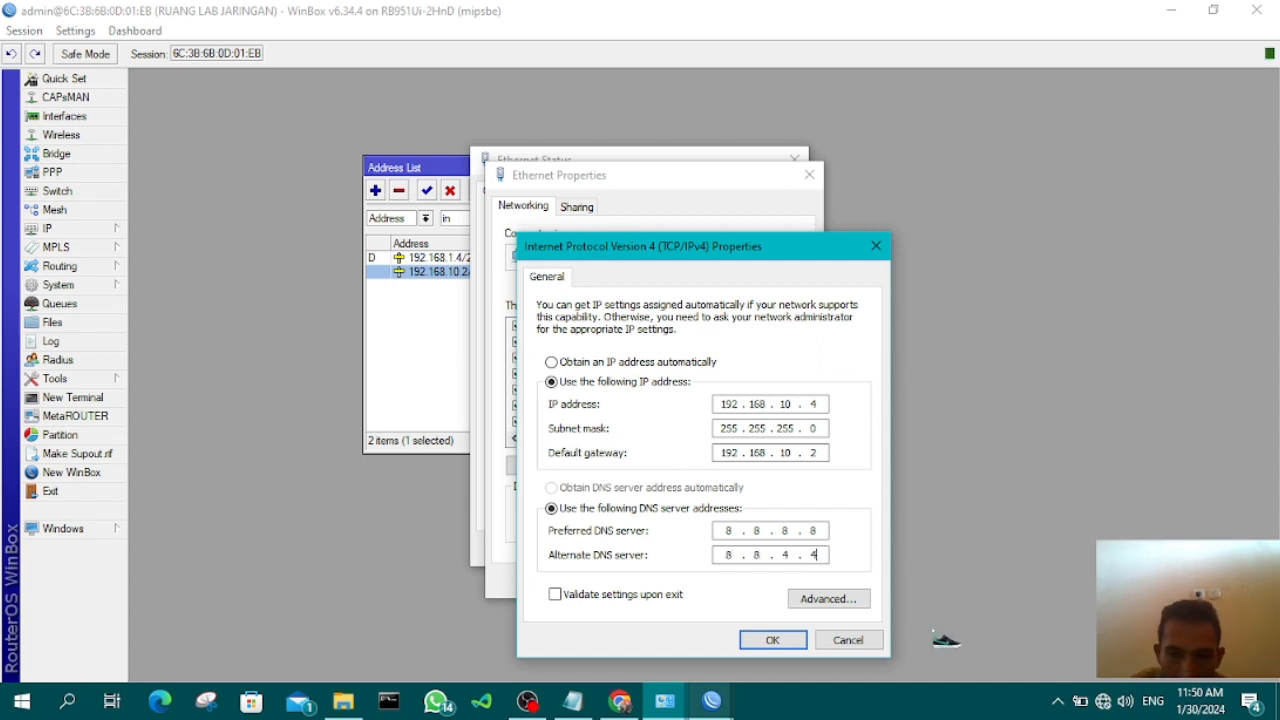
click(772, 640)
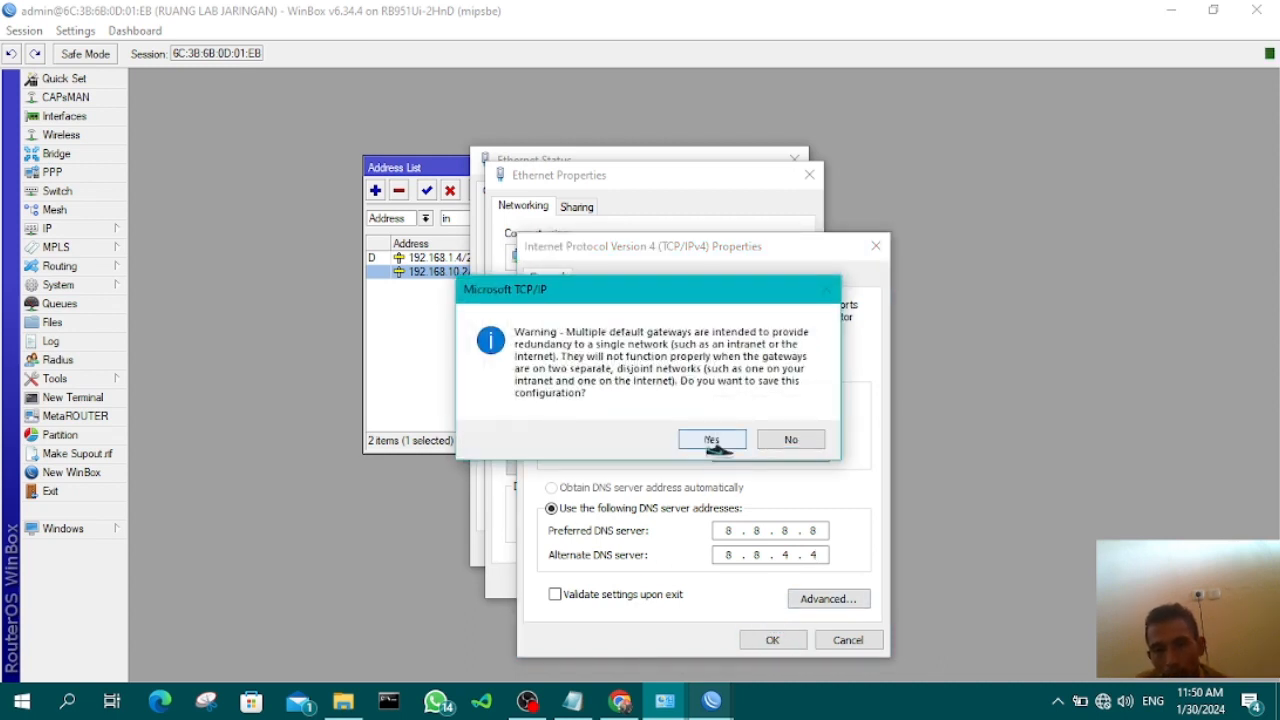
click(711, 439)
click(706, 581)
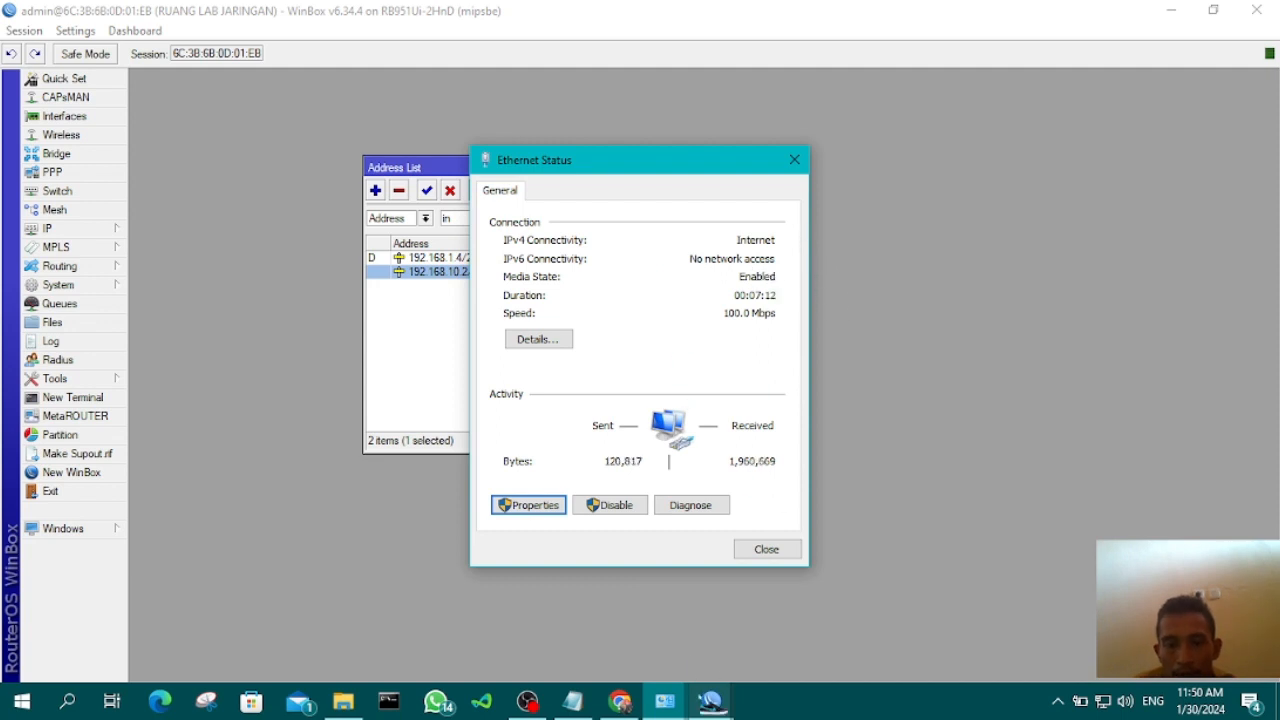
Switch to Chrome, open YouTube and browse the home page to test the internet connection
click(620, 700)
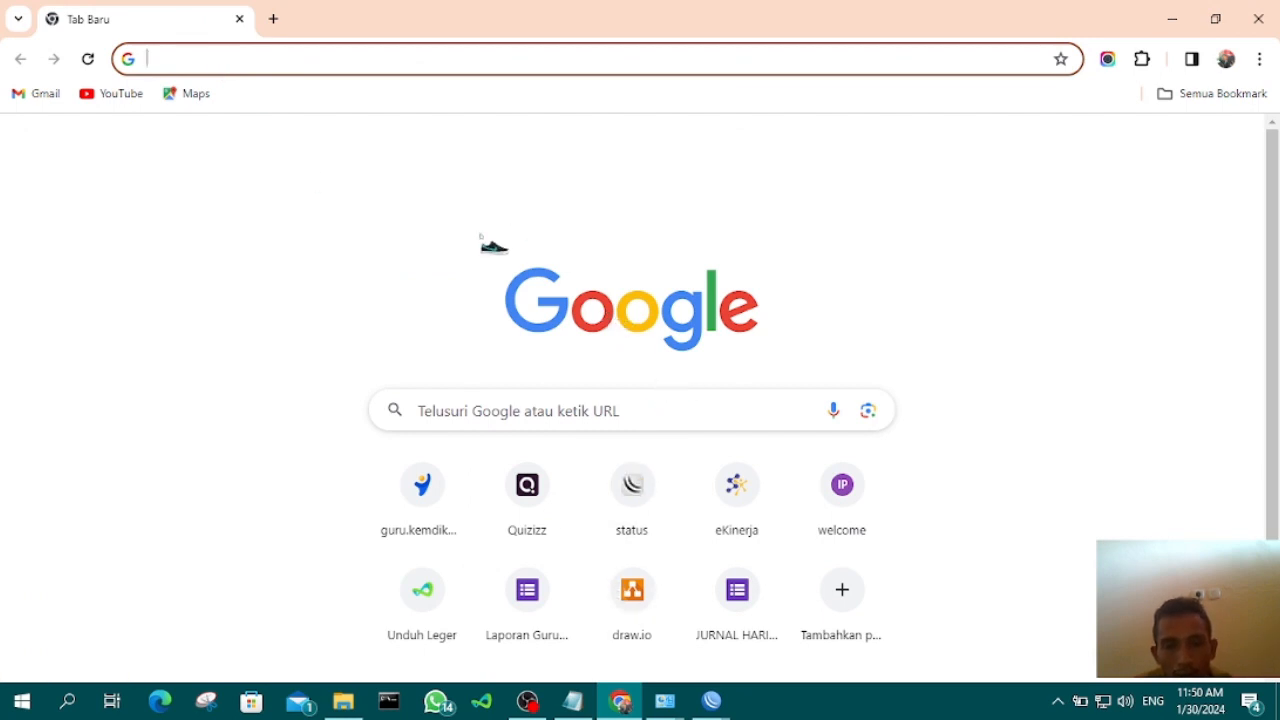
click(118, 101)
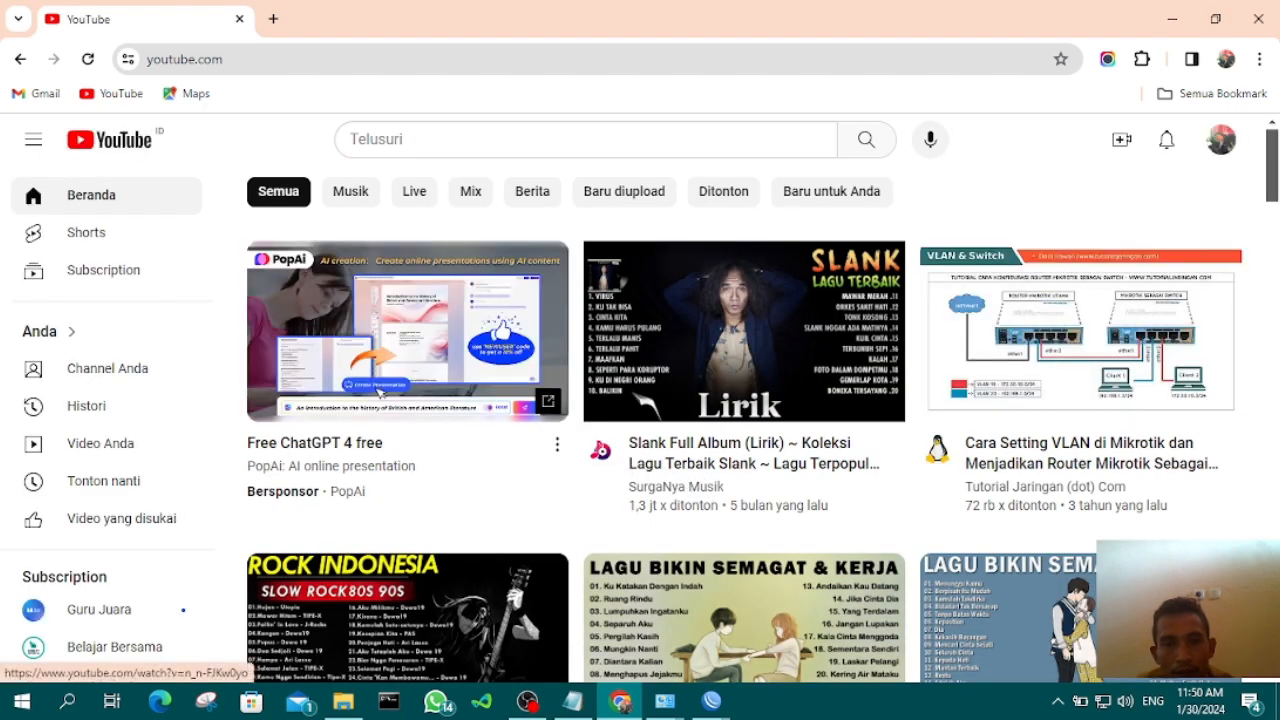
scroll(380, 393, down, 3)
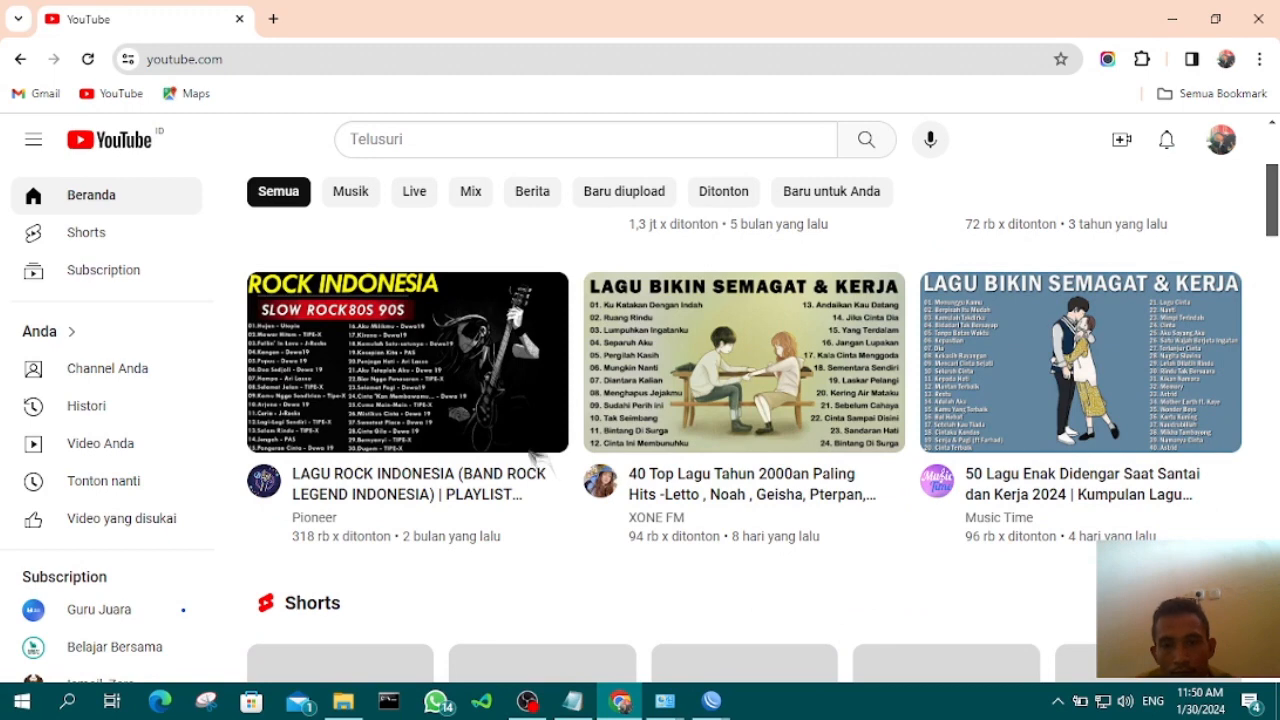
scroll(443, 409, down, 2)
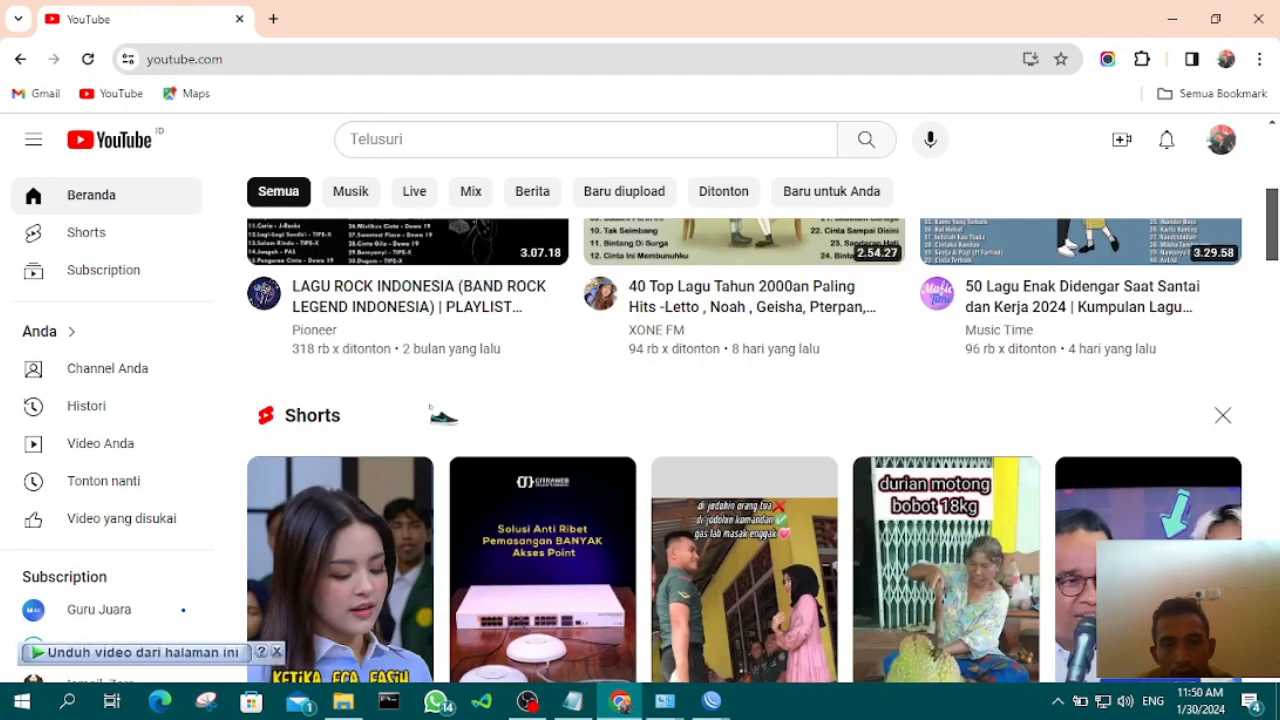
scroll(443, 414, up, 1)
scroll(442, 405, up, 1)
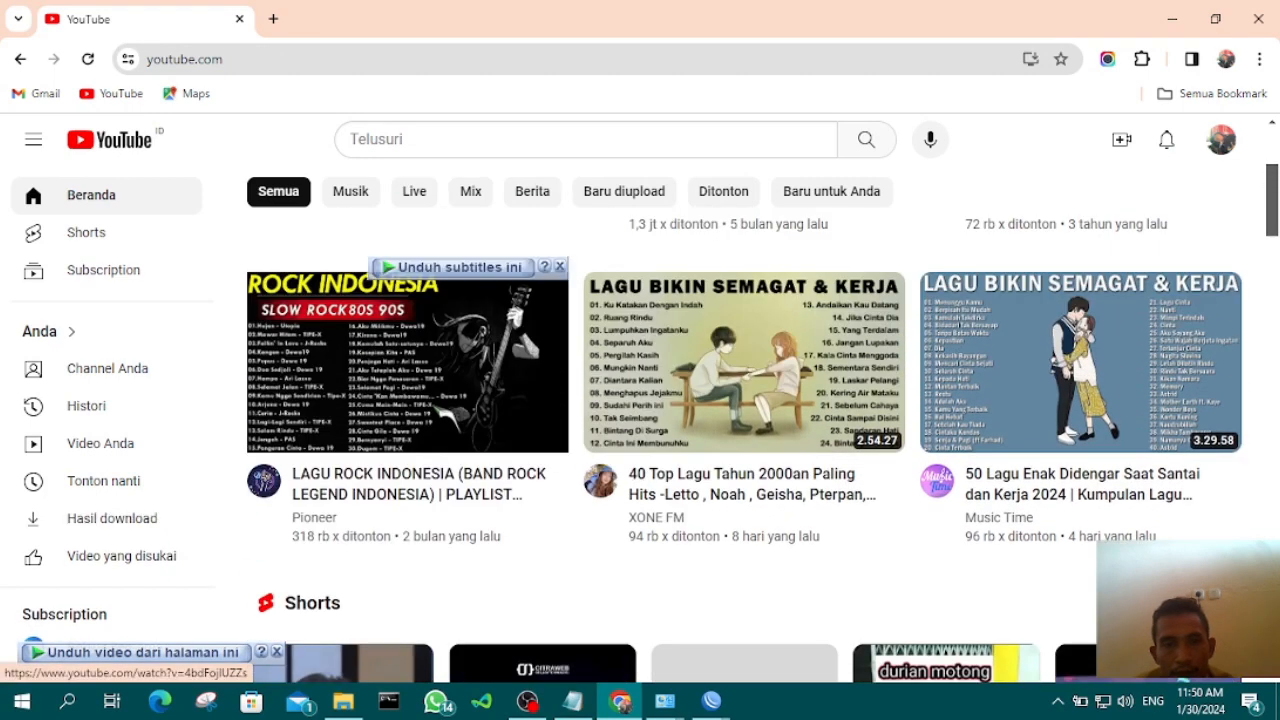
Play the "LAGU ROCK INDONESIA" playlist video to test streaming, then pause it
click(442, 405)
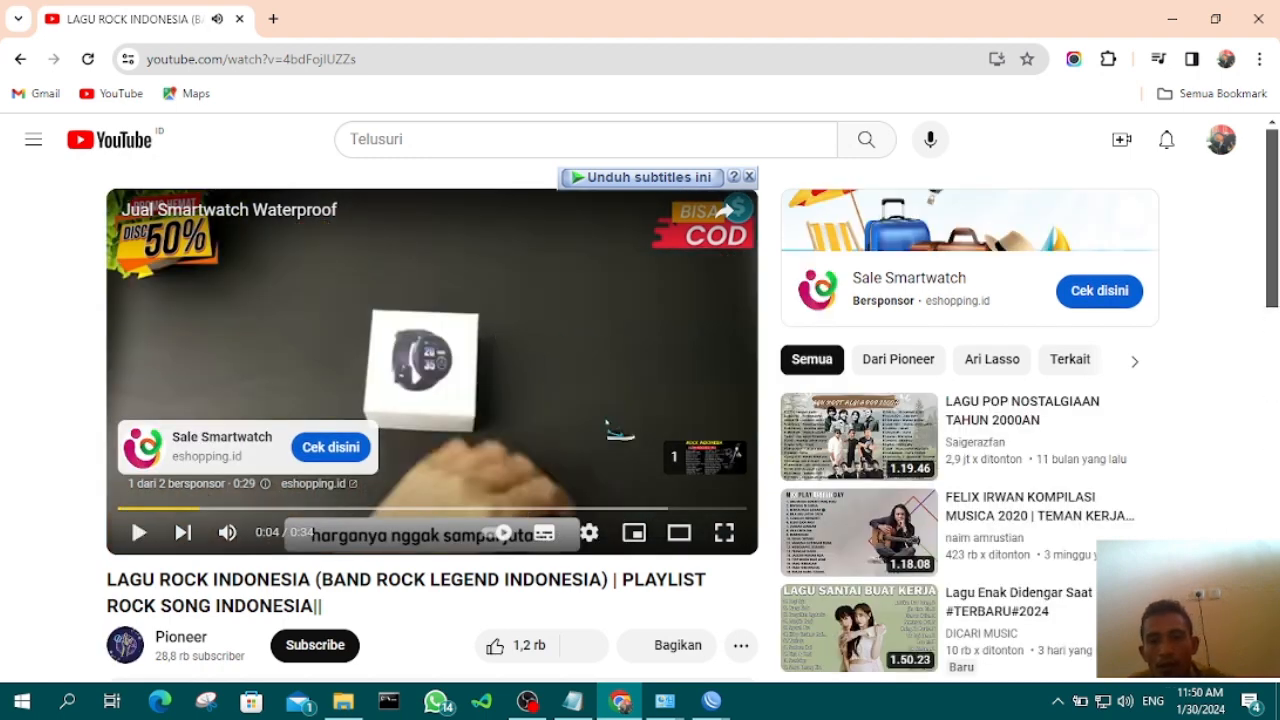
click(468, 416)
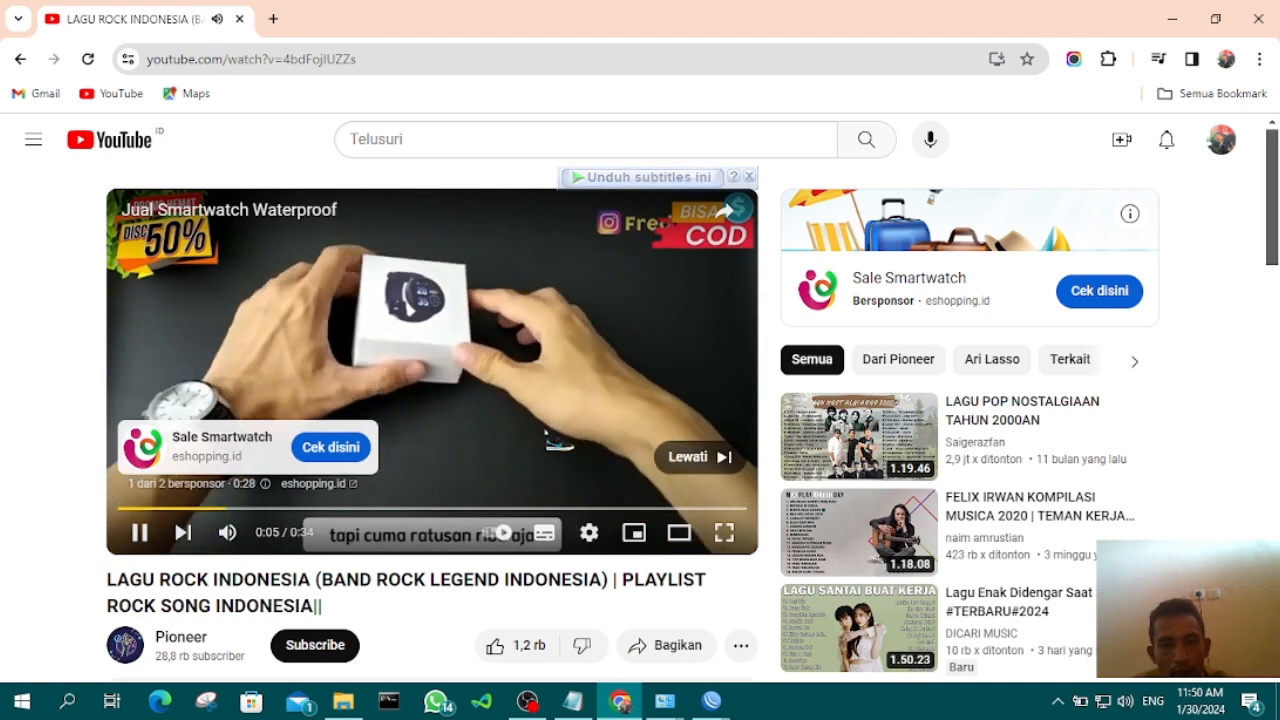
click(555, 438)
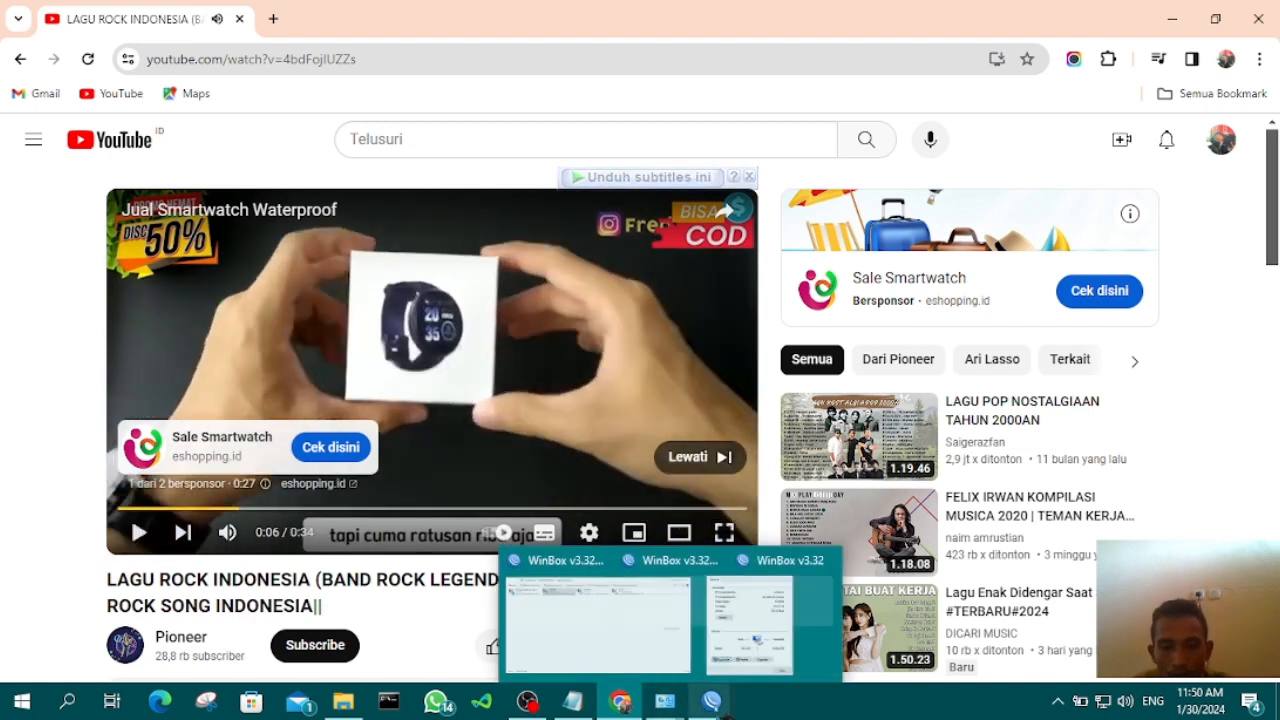
Bring up the Ethernet Status window and minimize the Chrome browser
mouse_move(725, 713)
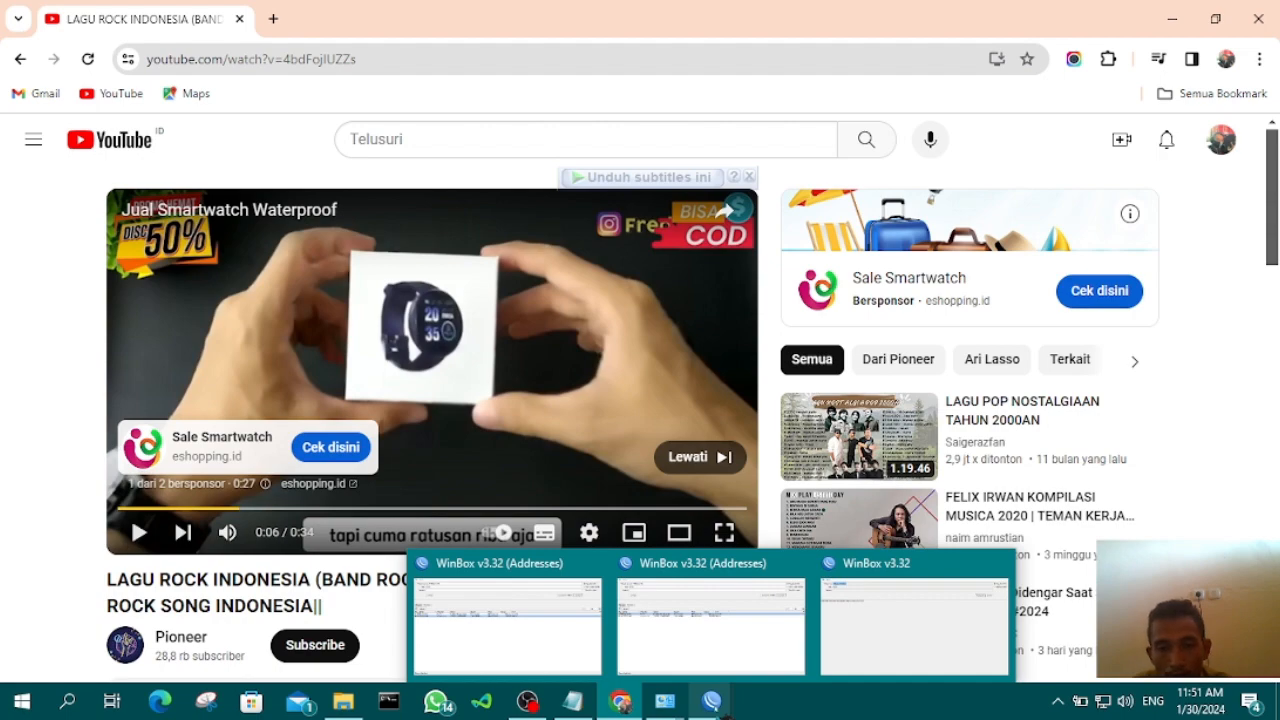
mouse_move(665, 705)
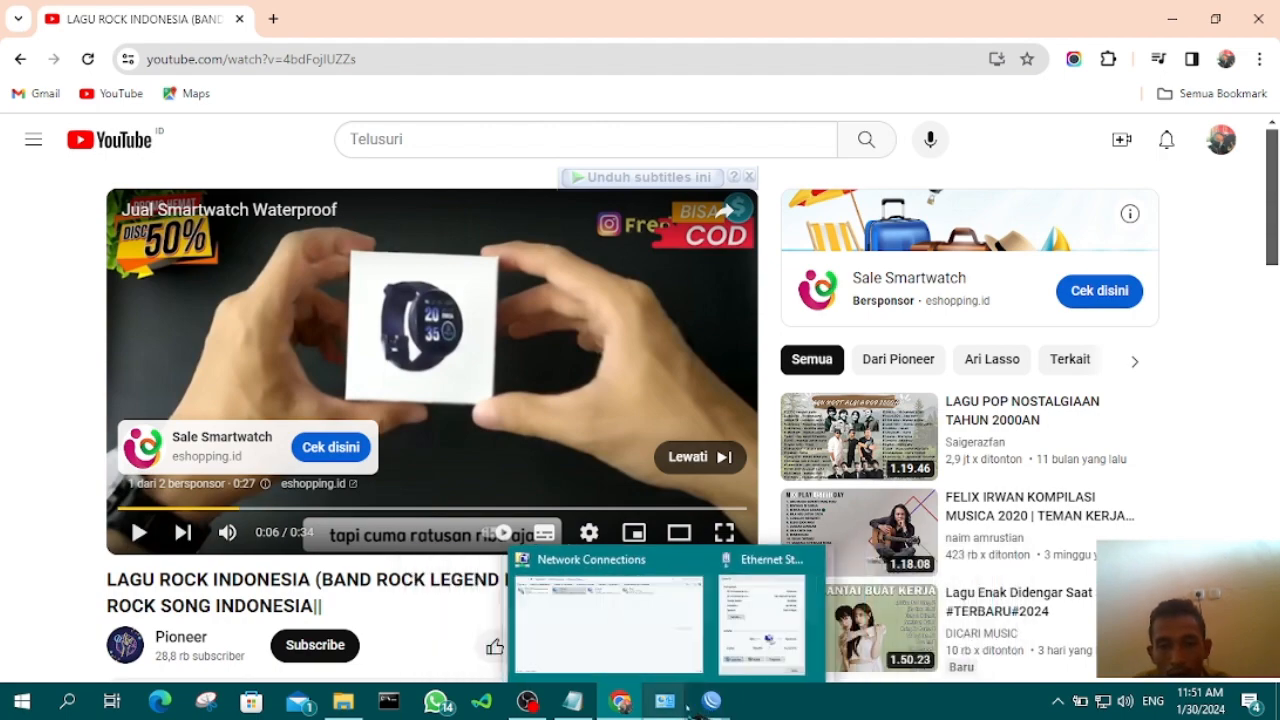
click(770, 632)
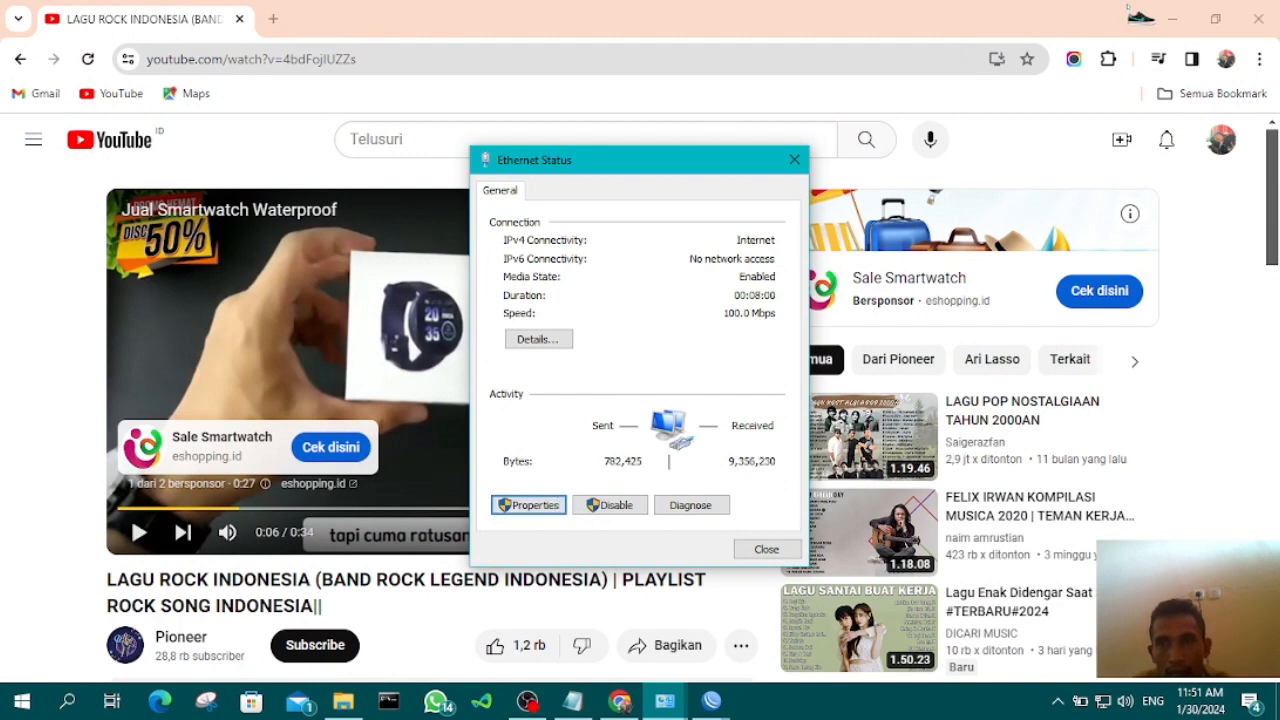
click(1176, 22)
click(1176, 22)
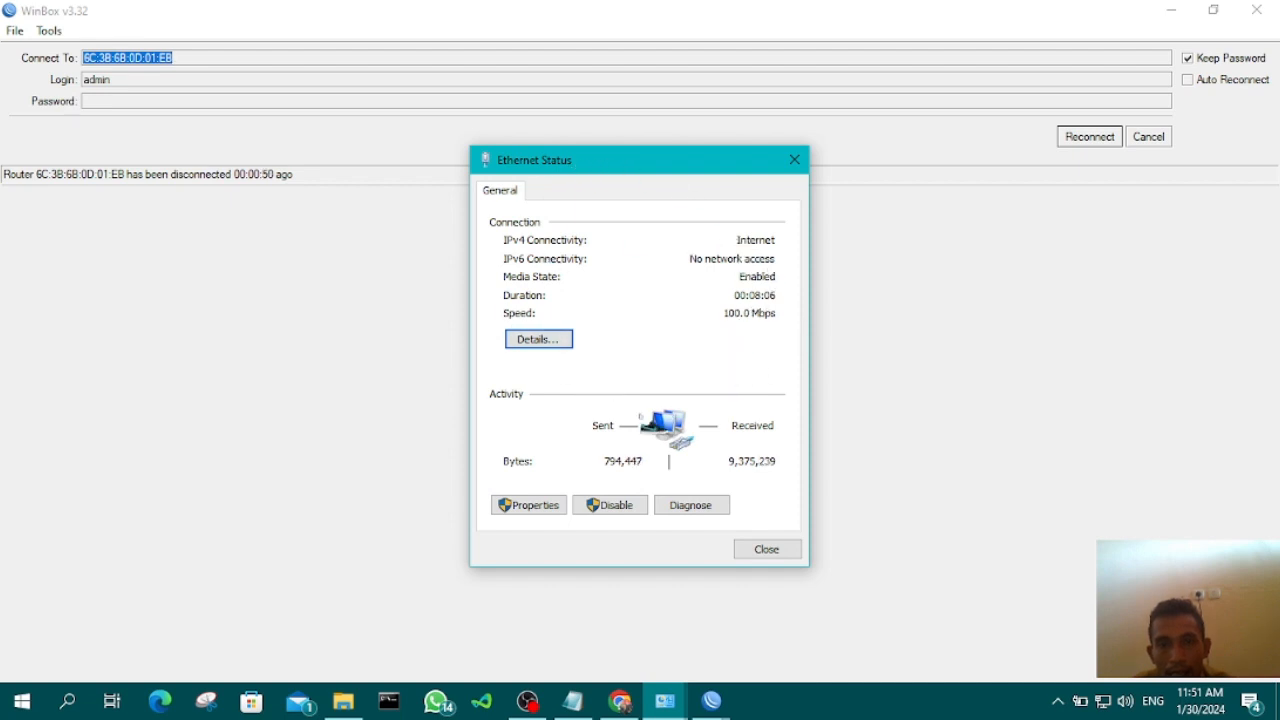
Set the Ethernet adapter's IPv4 to obtain both the IP address and the DNS server address automatically, and save the properties
click(558, 510)
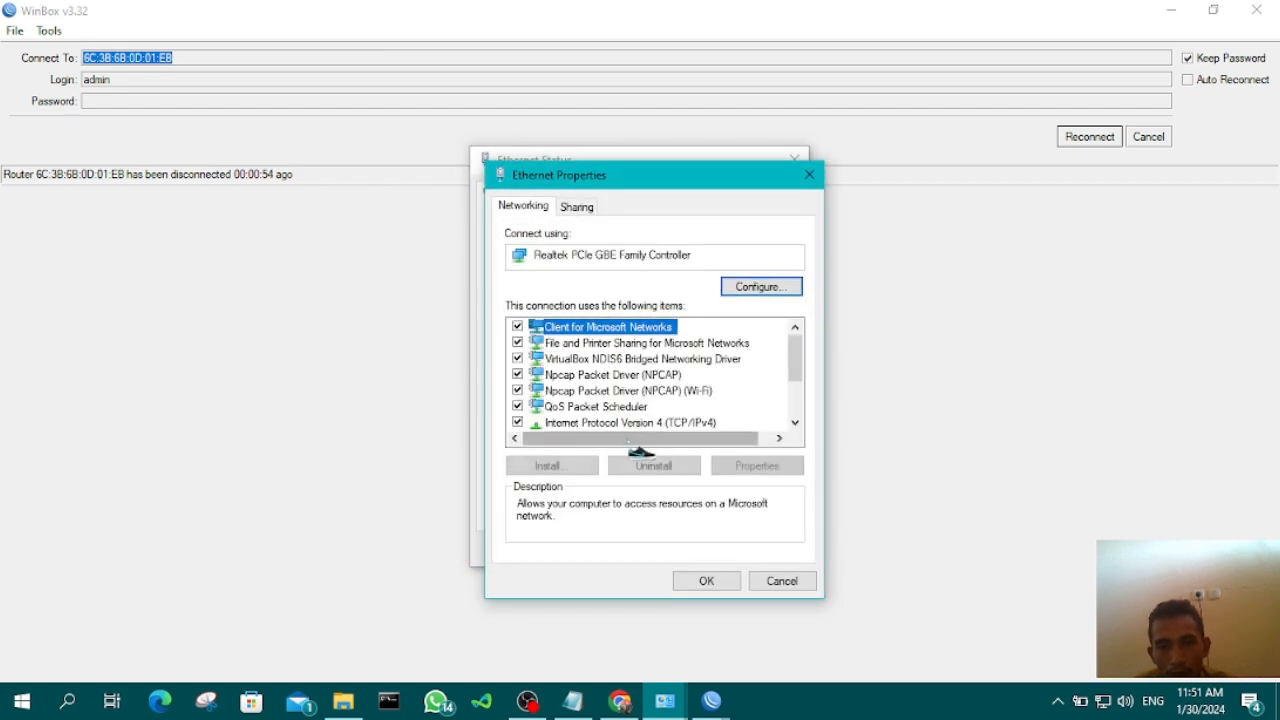
double_click(665, 423)
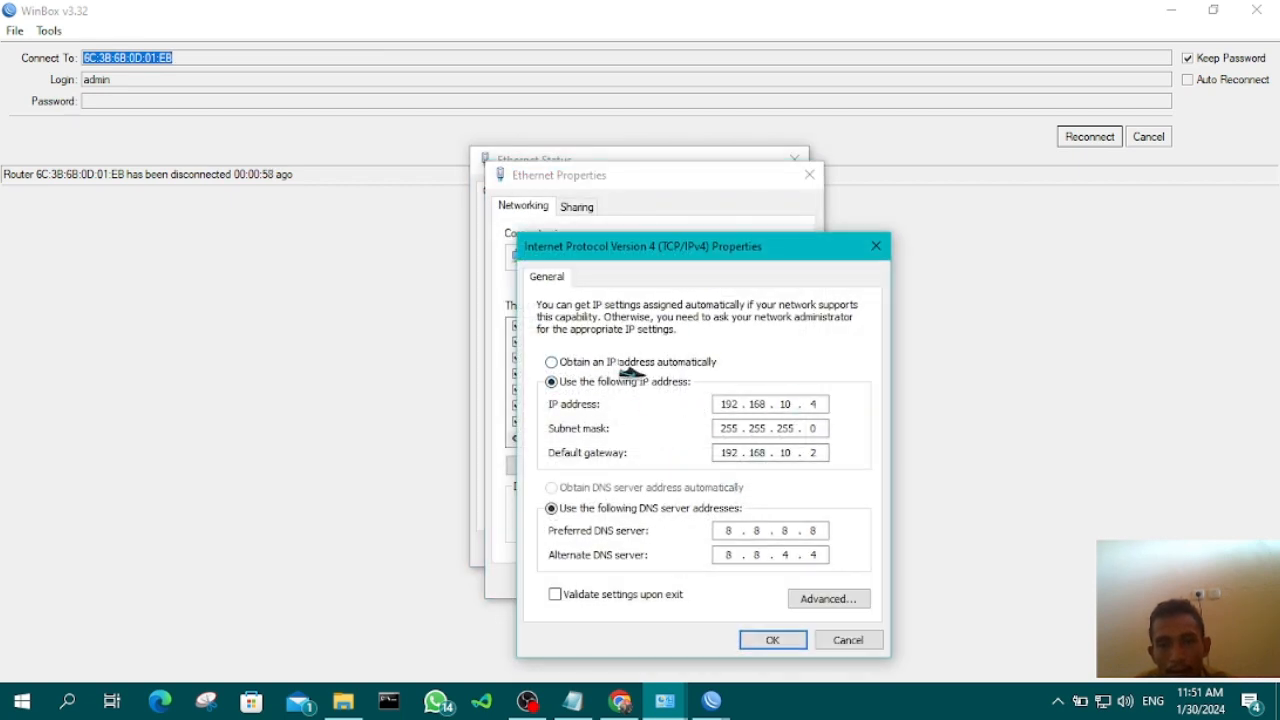
click(555, 367)
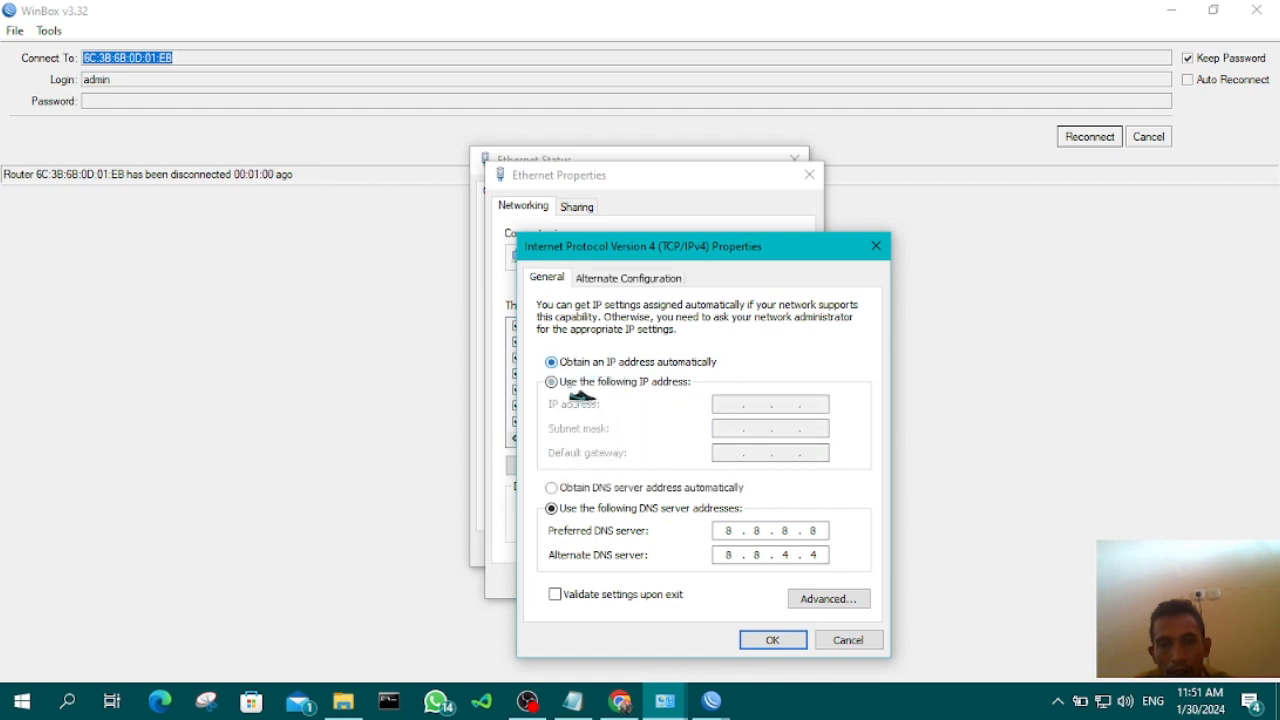
click(563, 491)
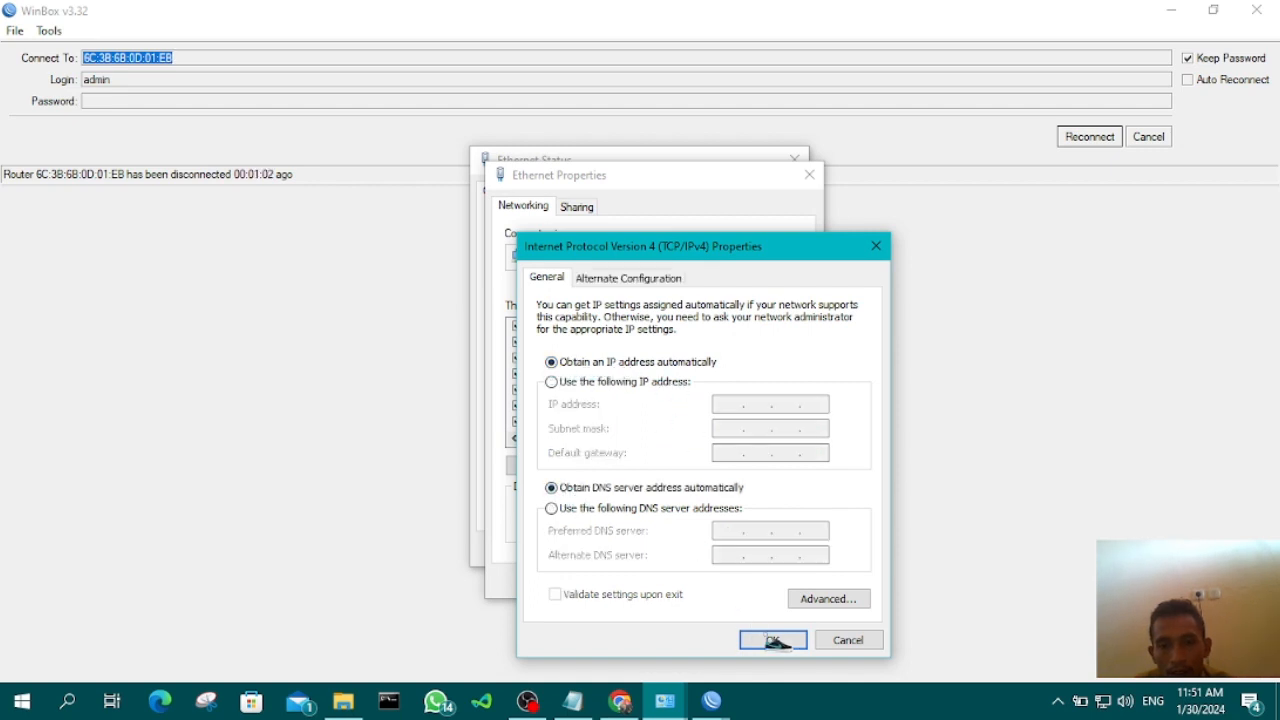
click(770, 640)
click(717, 583)
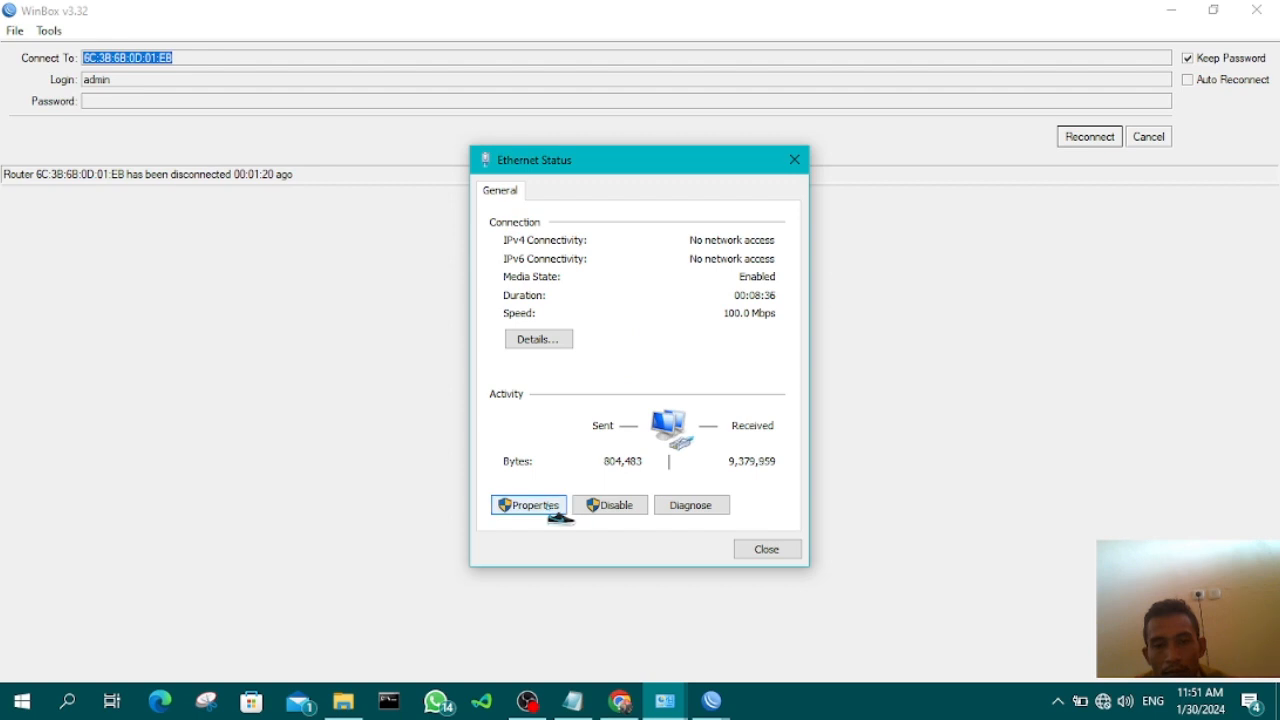
Check that the Ethernet adapter's IPv4 properties use automatic addressing, then close the adapter's properties and status windows
key(Return)
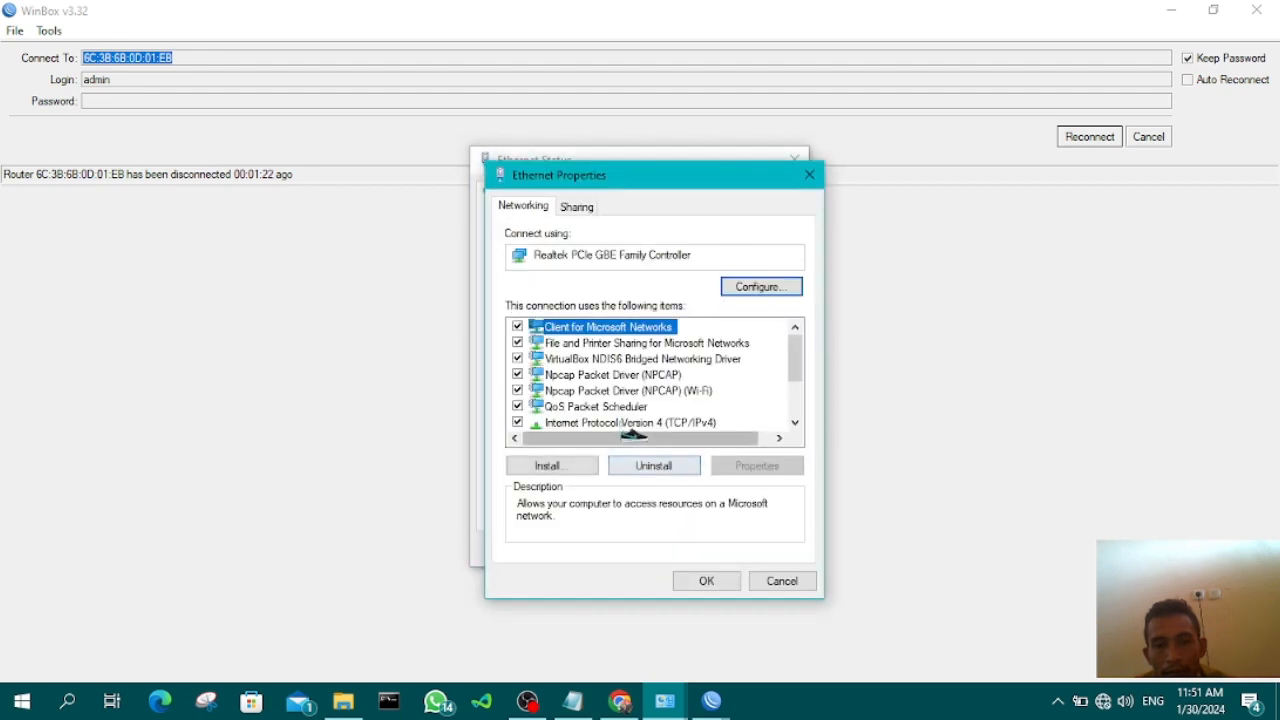
click(634, 425)
double_click(634, 426)
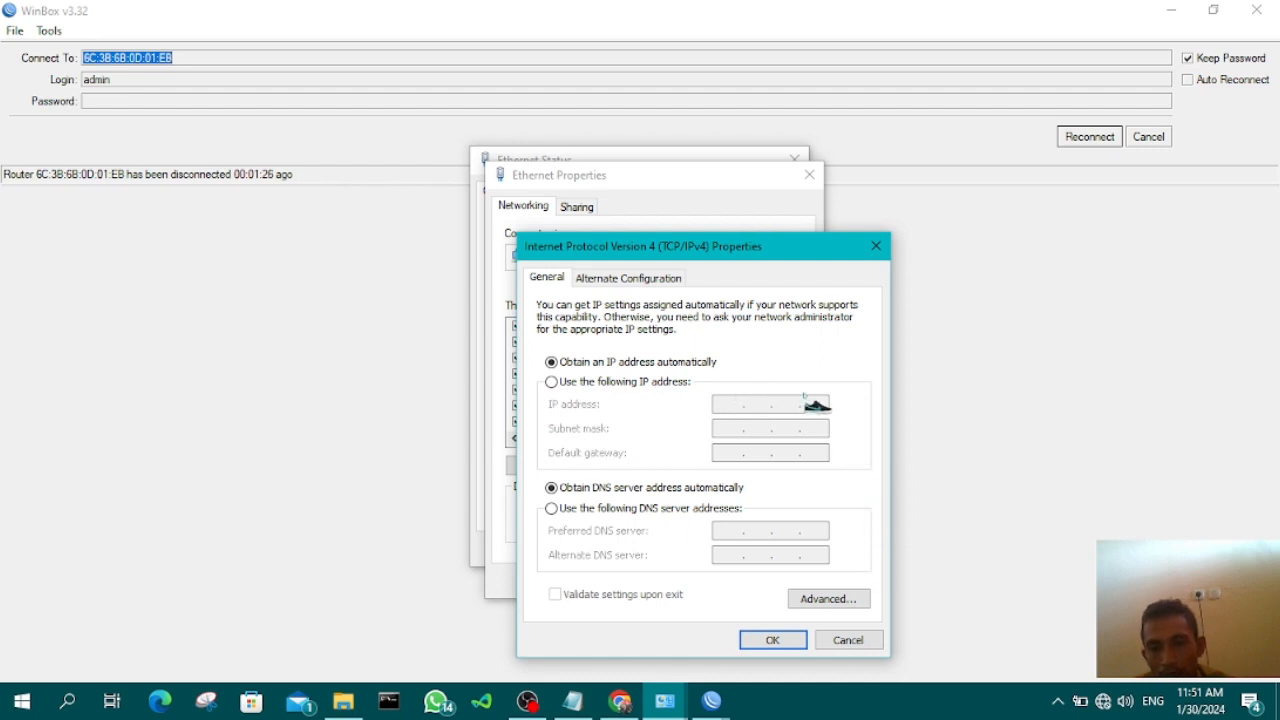
click(790, 643)
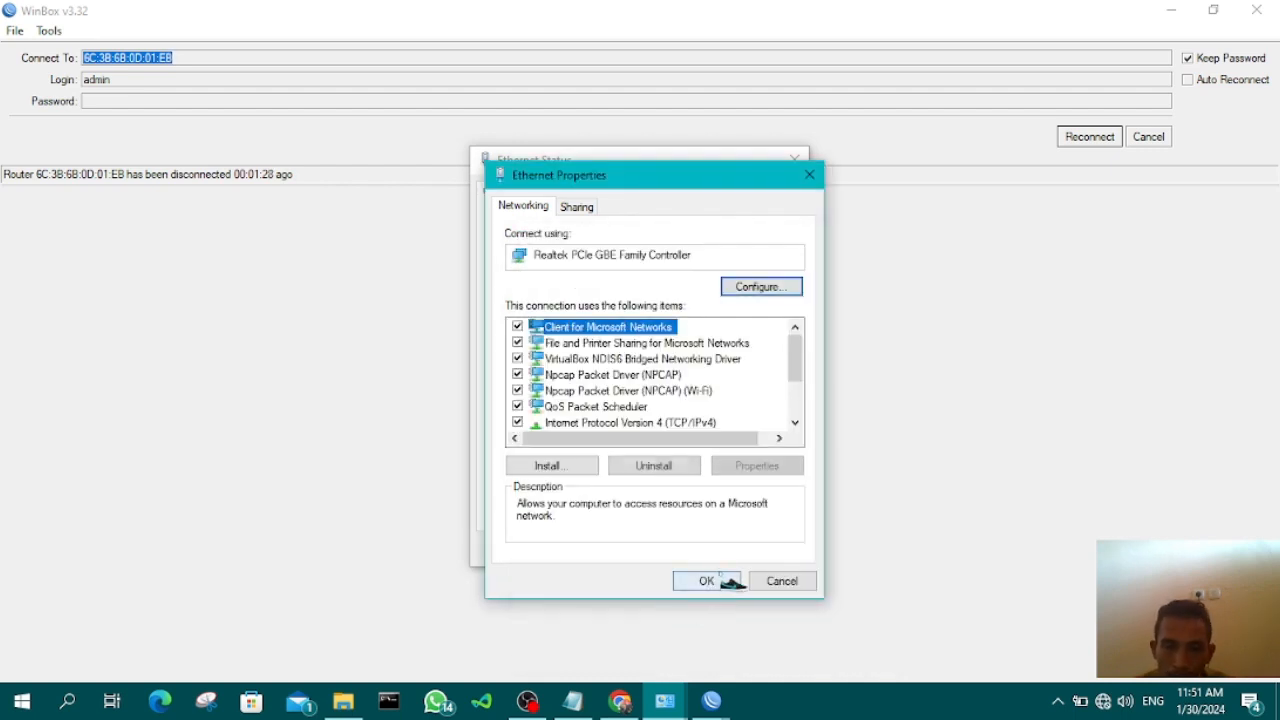
click(733, 580)
click(766, 549)
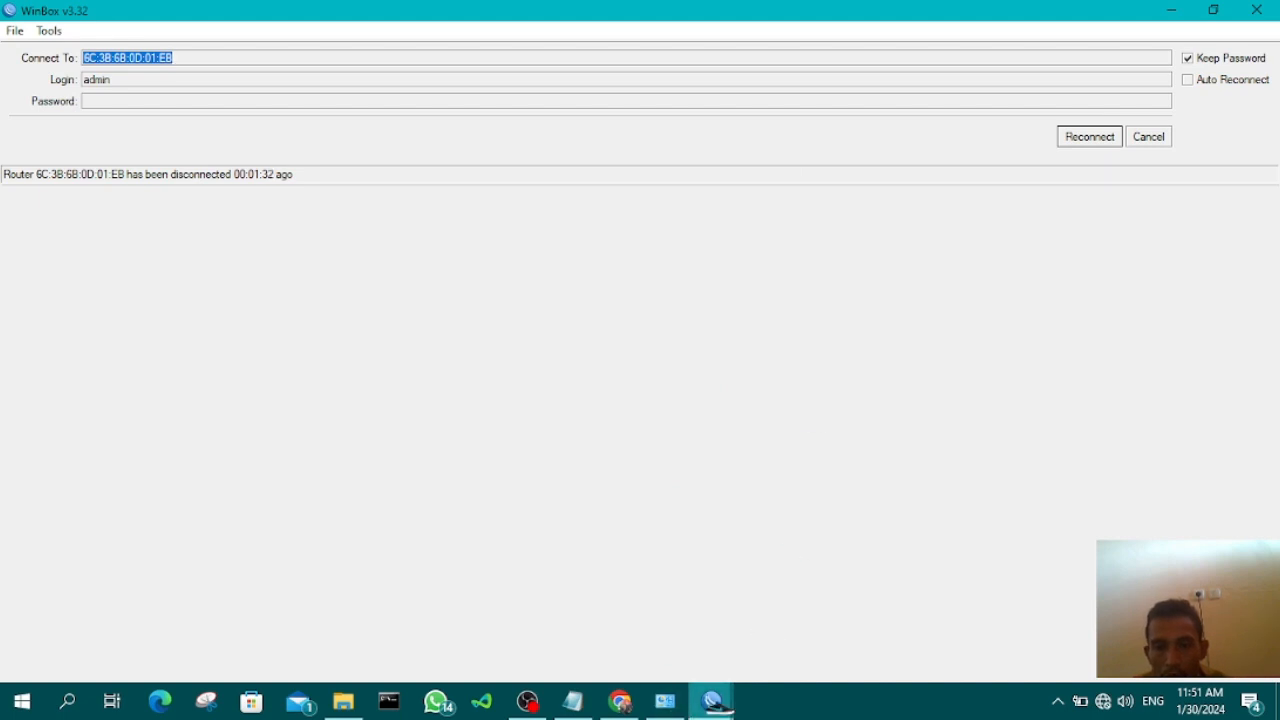
Cancel the pending WinBox reconnection, connect to the RUANG LAB JARINGAN router from the discovered neighbors, and close its Address List
click(716, 690)
click(1034, 240)
click(1148, 136)
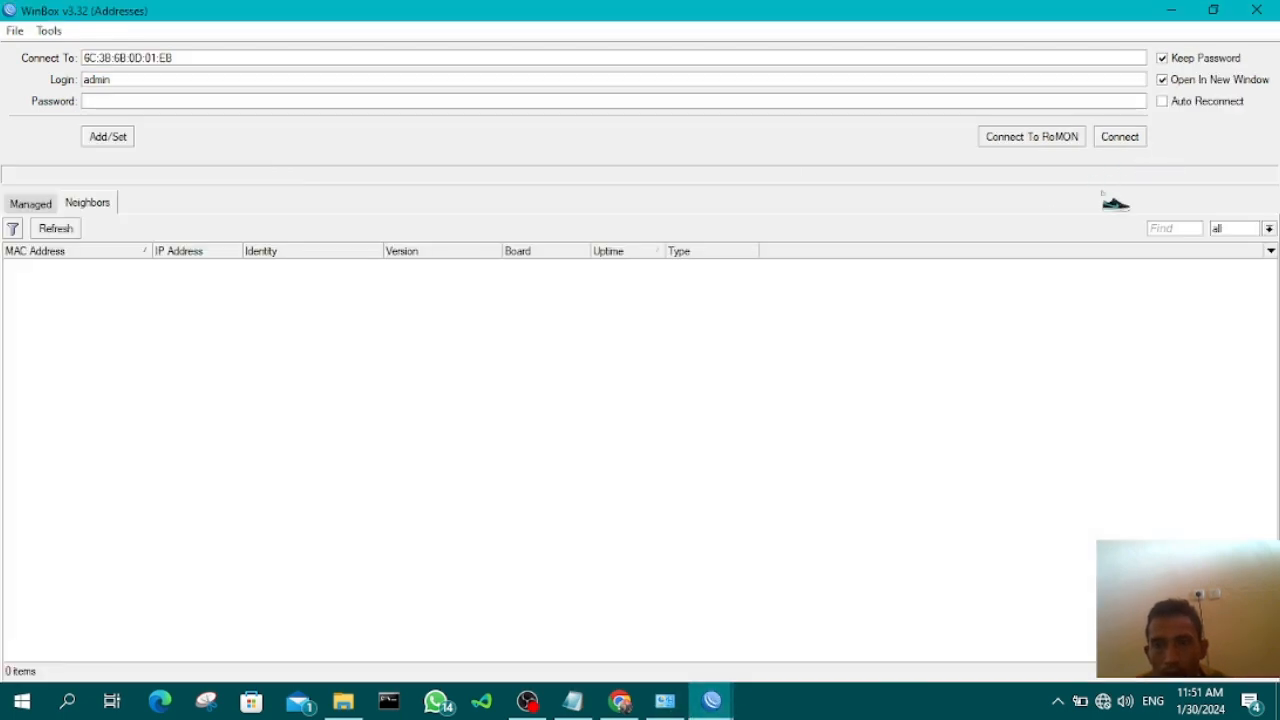
click(66, 266)
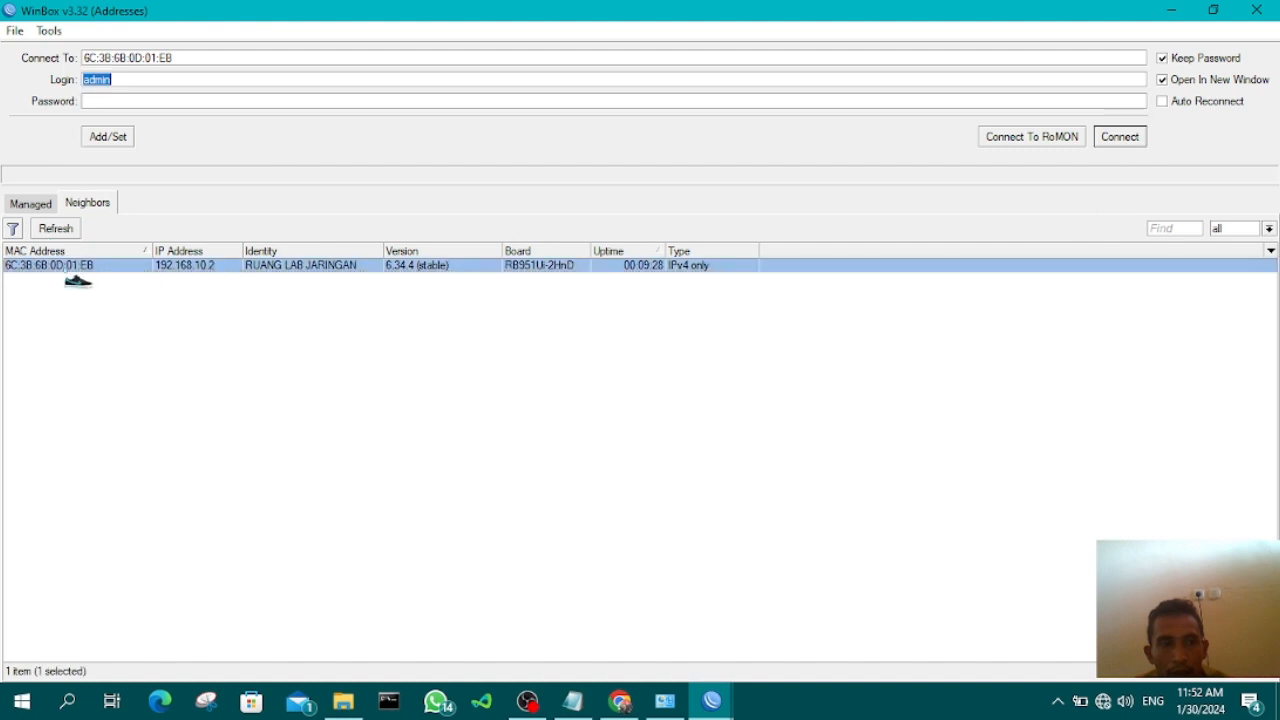
click(1115, 140)
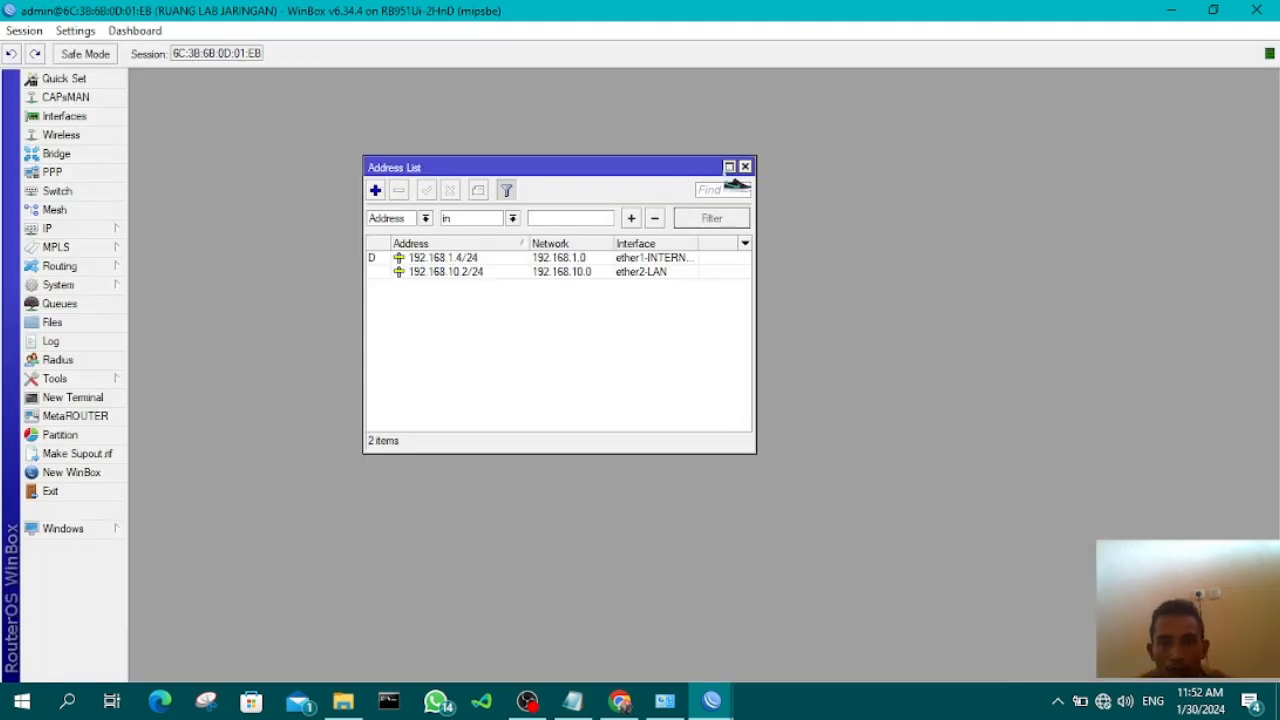
click(745, 166)
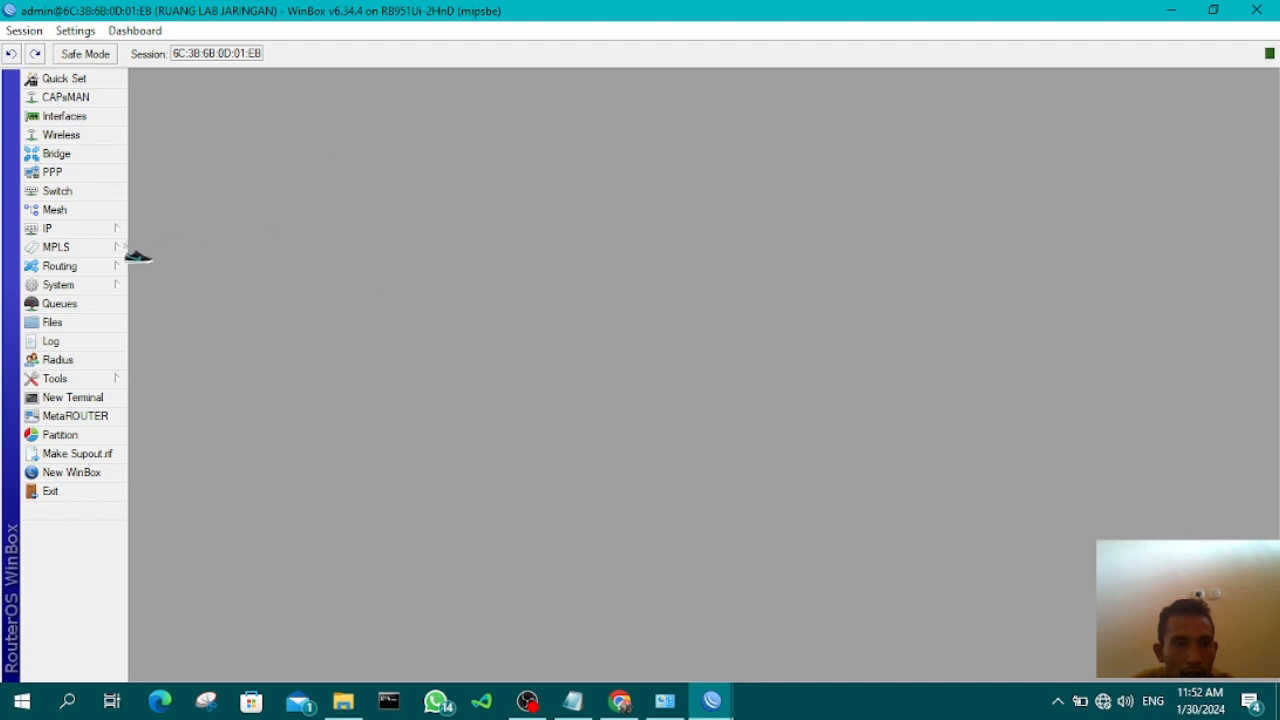
Start DHCP Setup from the router's DHCP Server settings and choose ether2-LAN as the server interface
click(97, 234)
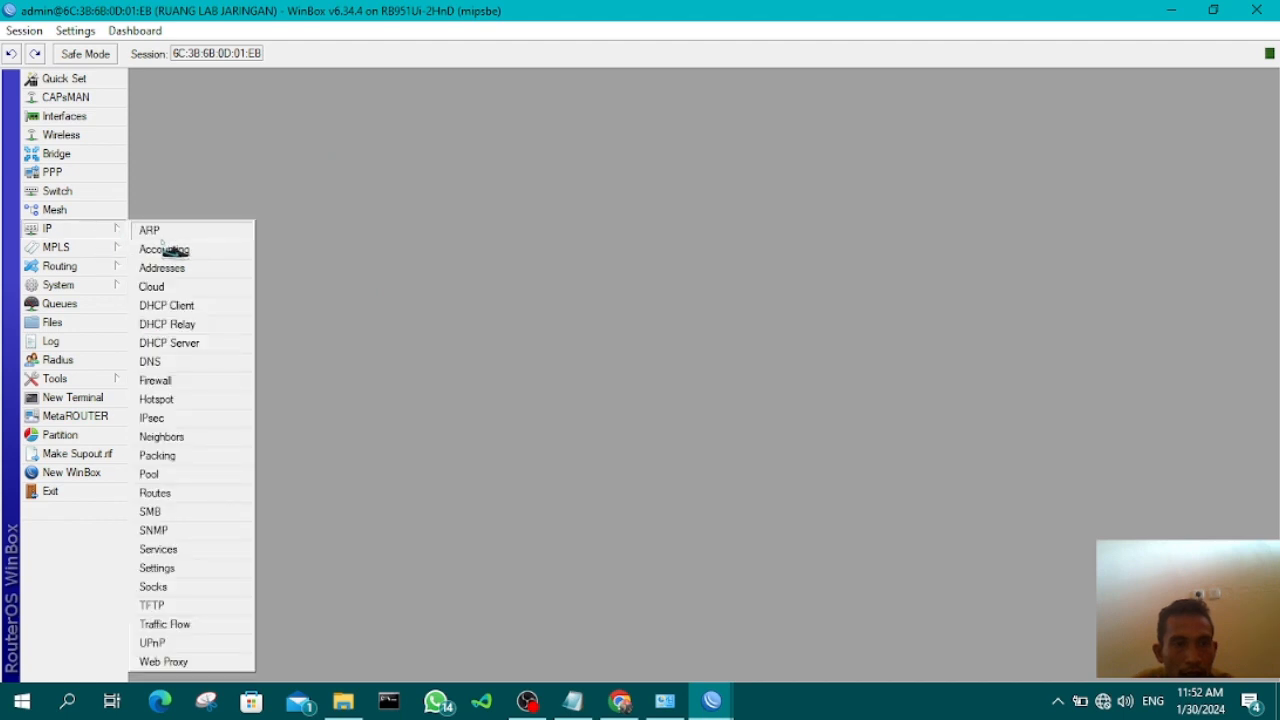
click(180, 343)
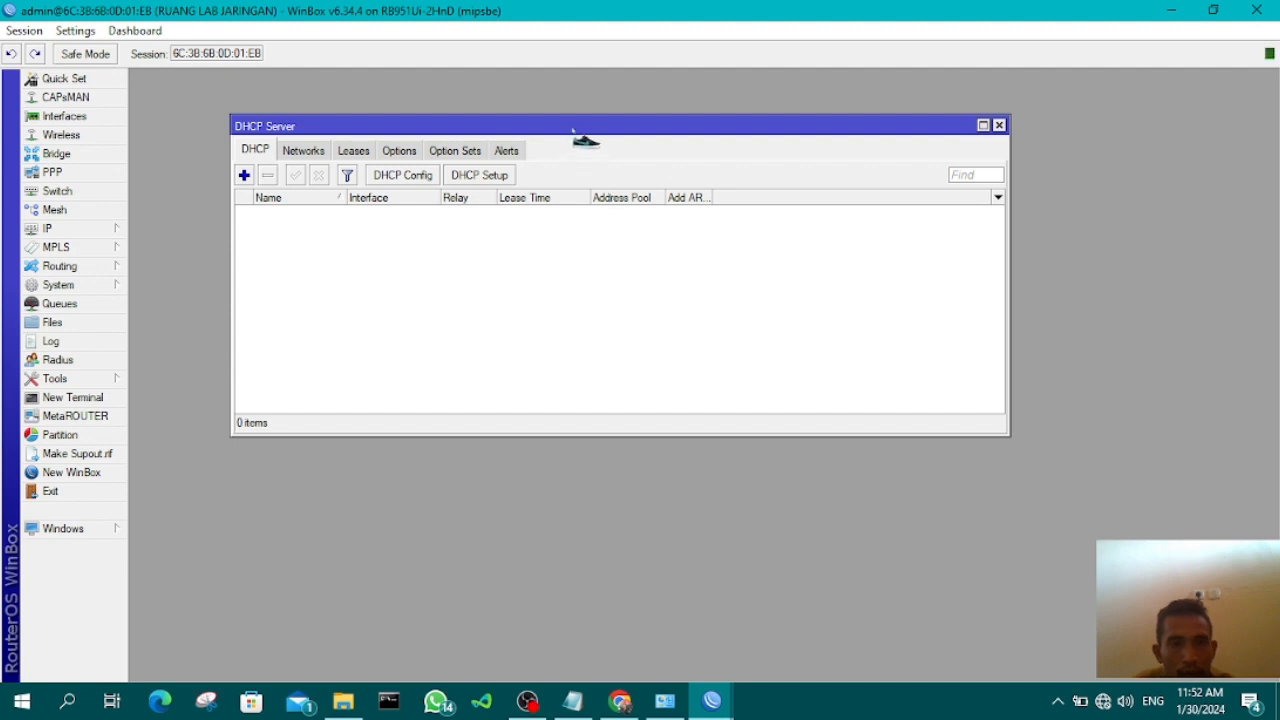
drag(573, 129, 598, 133)
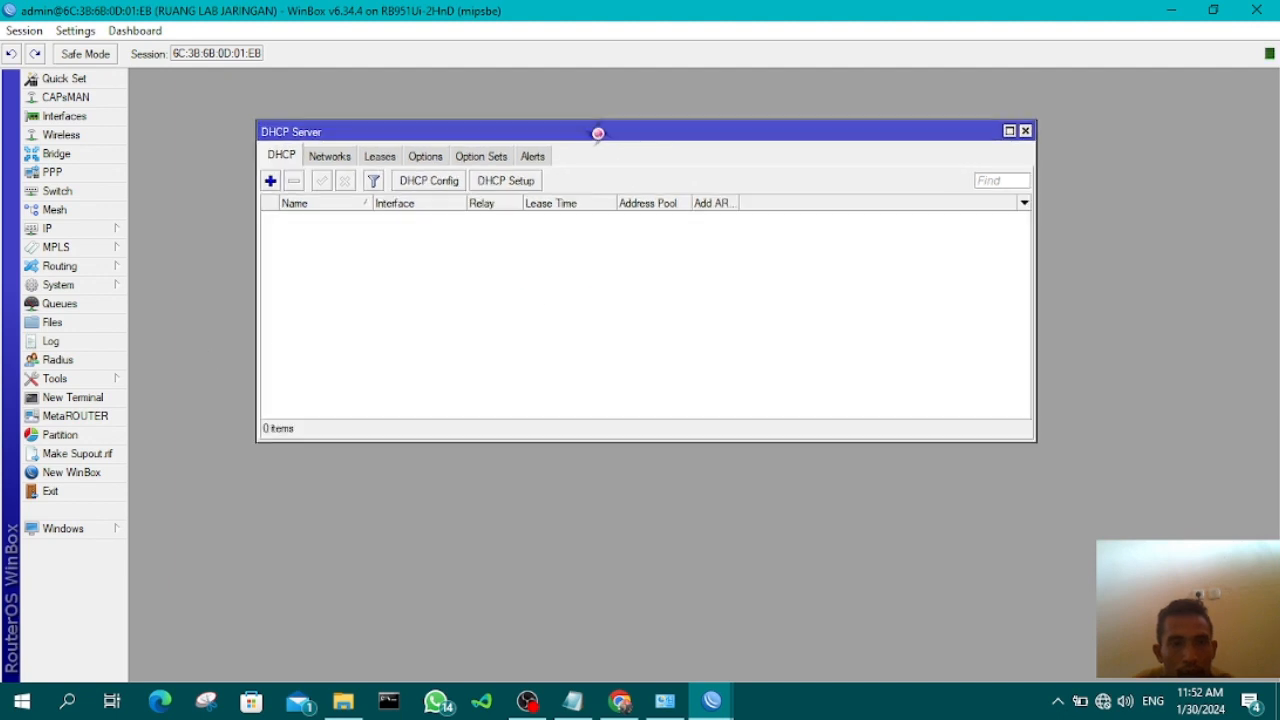
click(508, 186)
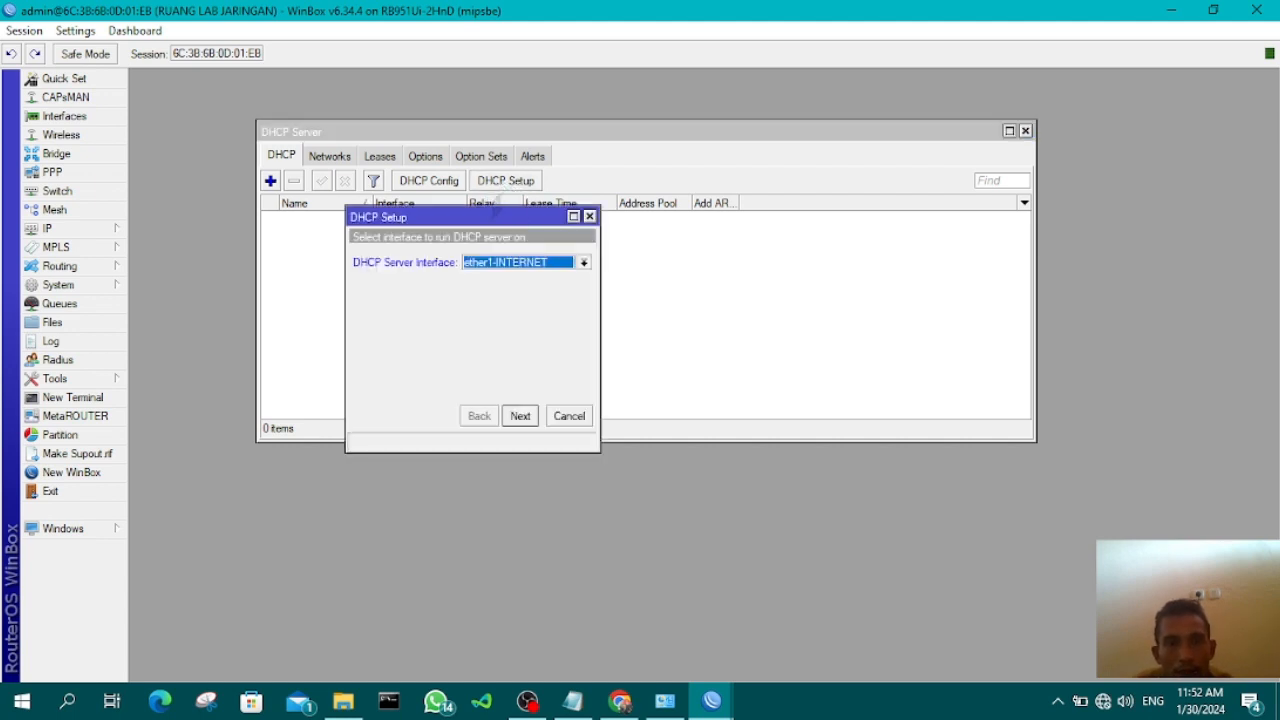
drag(499, 217, 579, 242)
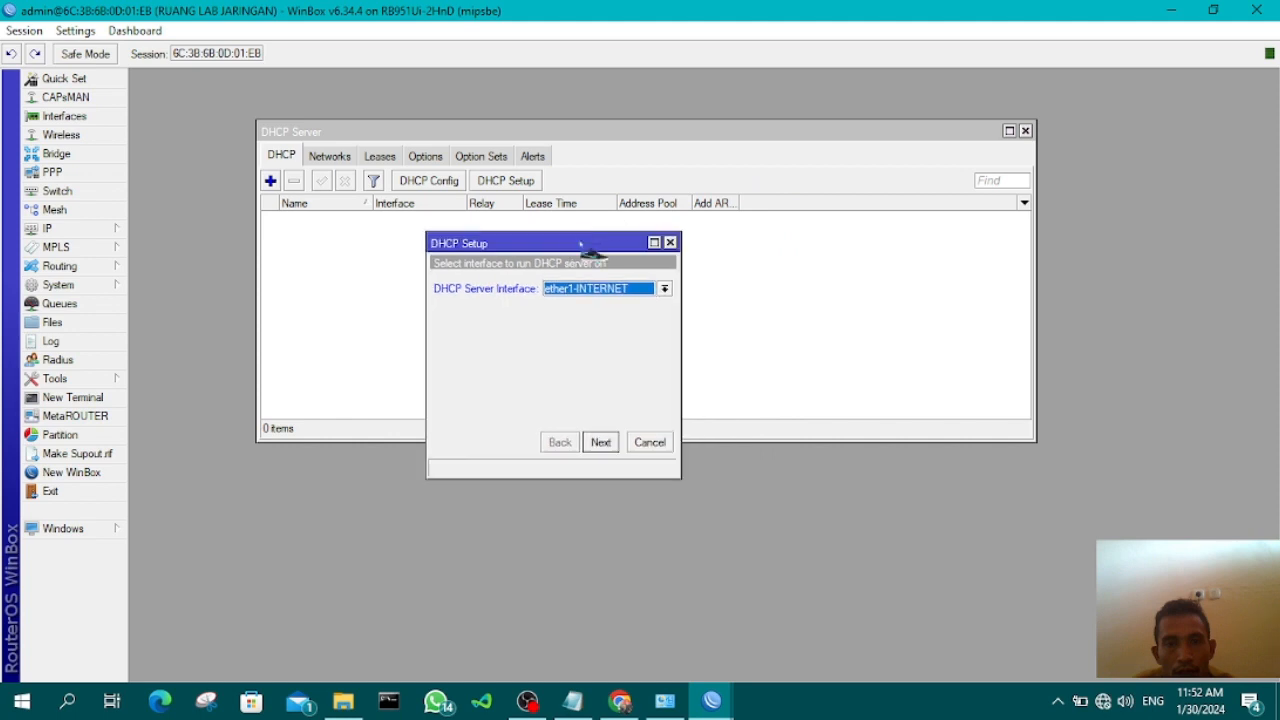
click(618, 297)
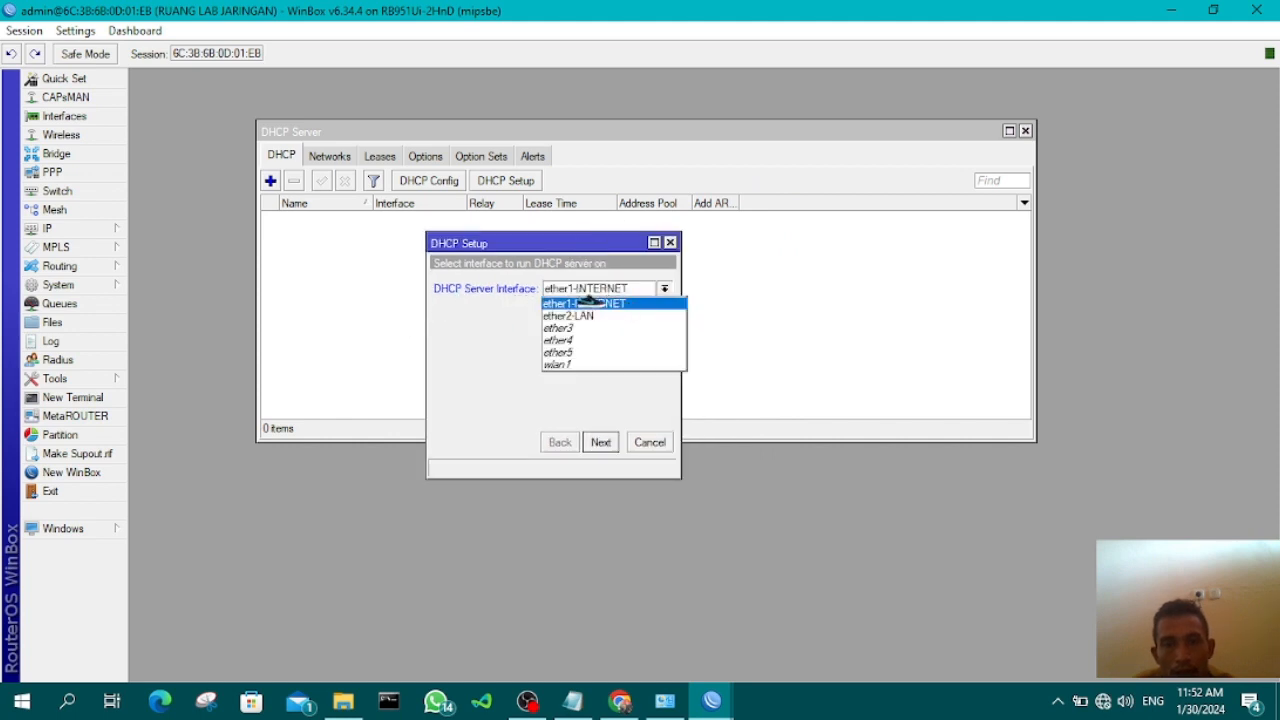
click(580, 316)
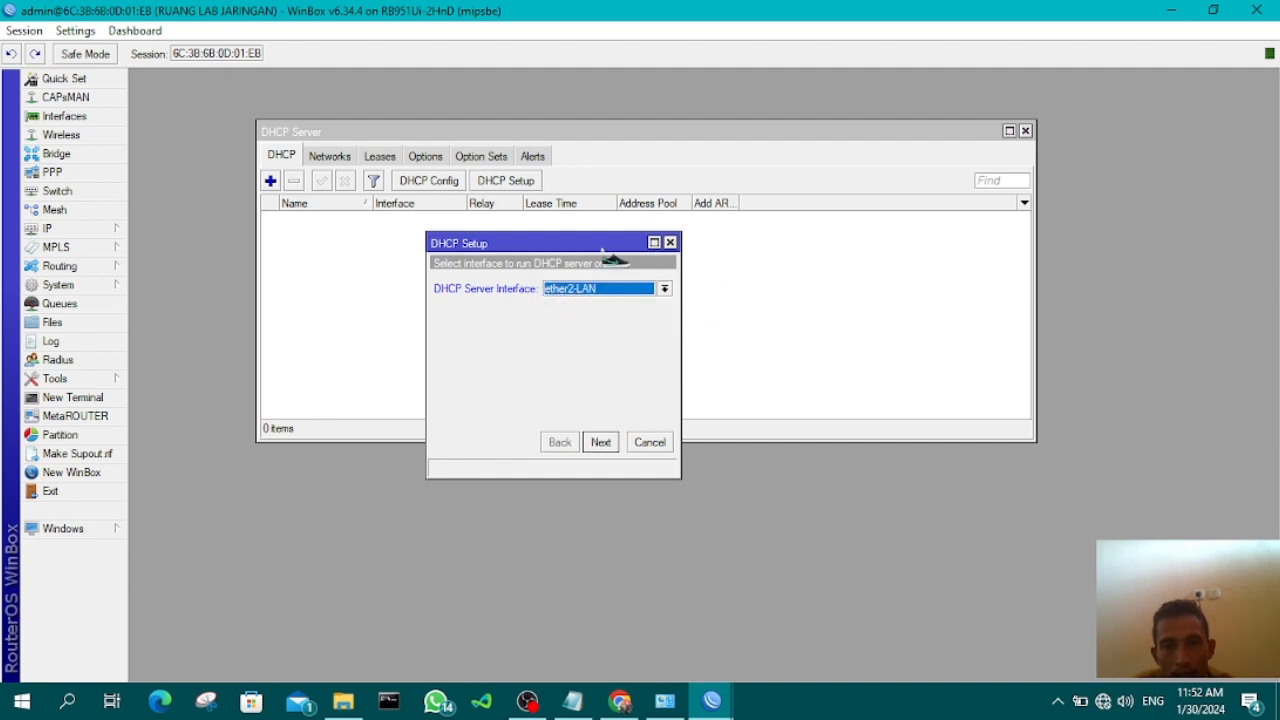
Complete the DHCP setup with address space 192.168.10.0/24, gateway 192.168.10.2, DNS server 192.168.1.1 and a 00:10:00 lease time
click(603, 443)
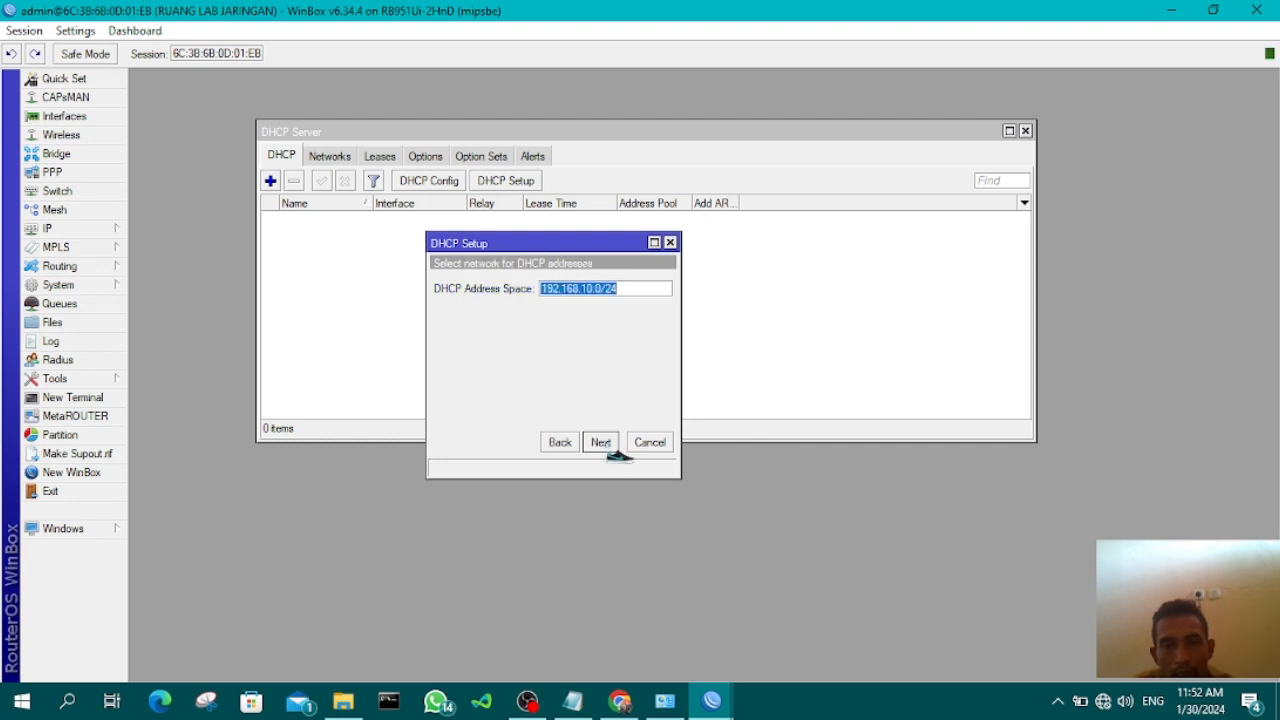
click(607, 451)
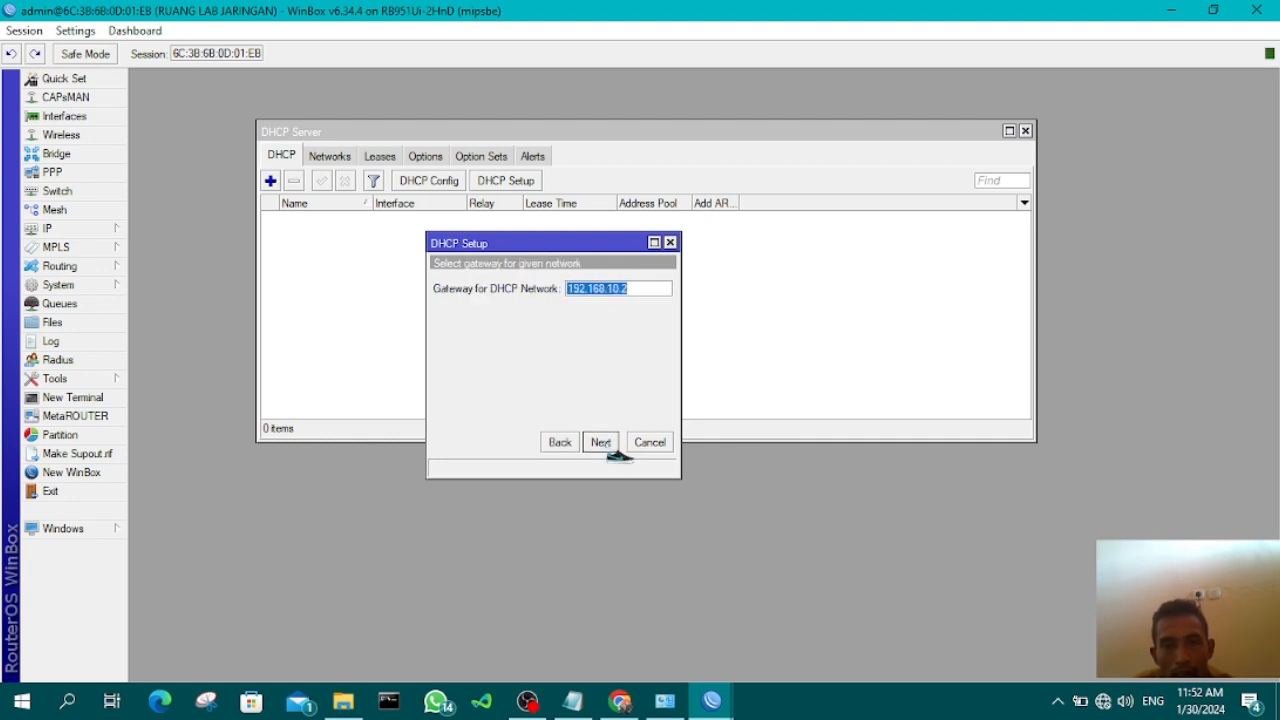
click(603, 443)
click(603, 443)
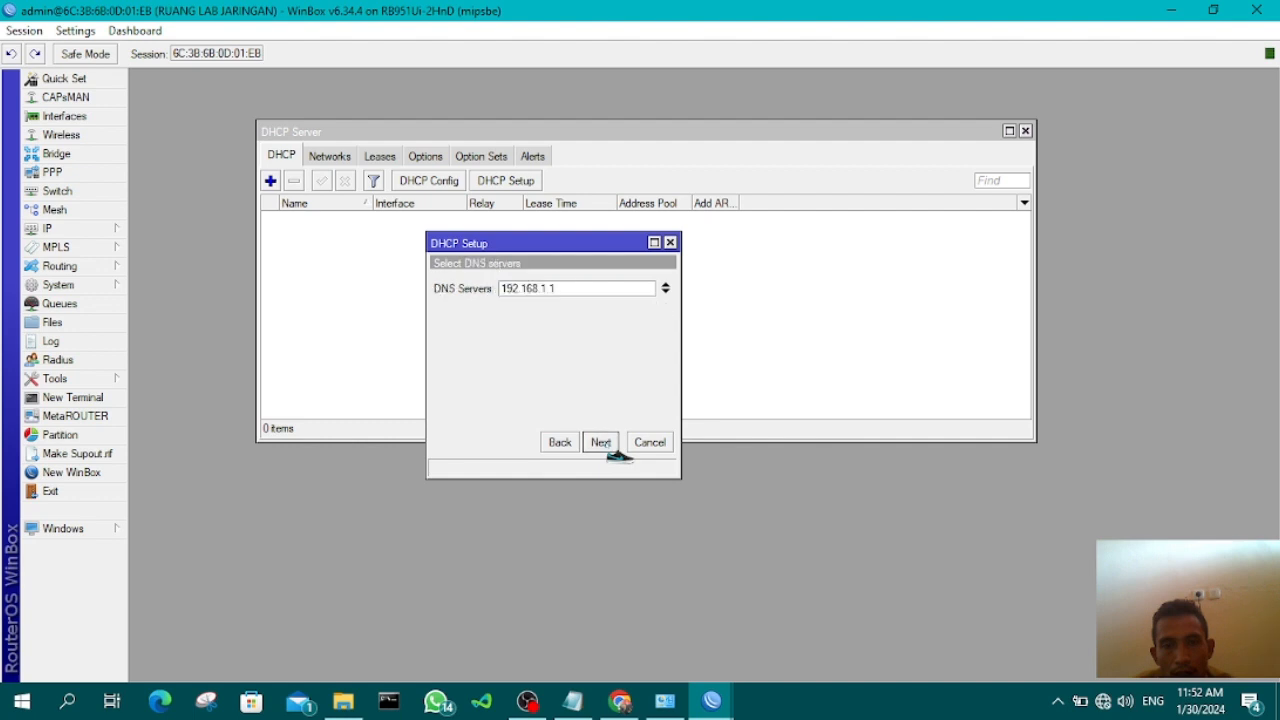
click(603, 443)
click(603, 443)
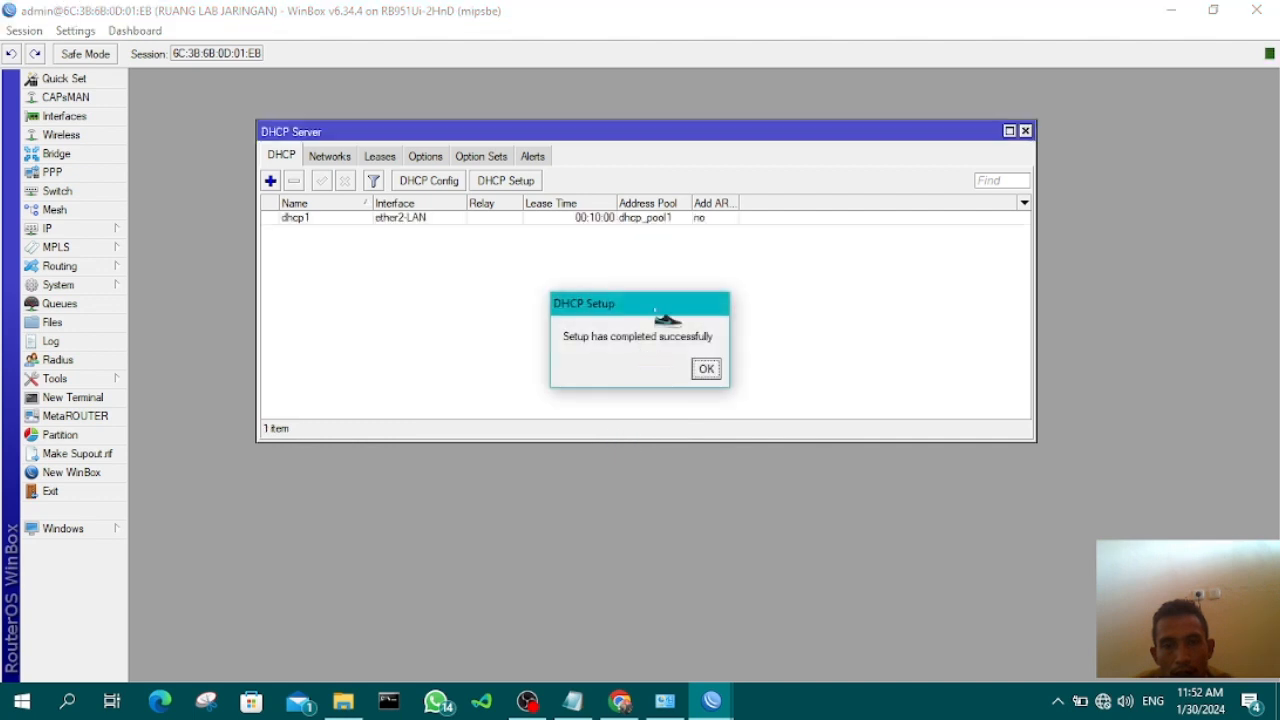
click(712, 374)
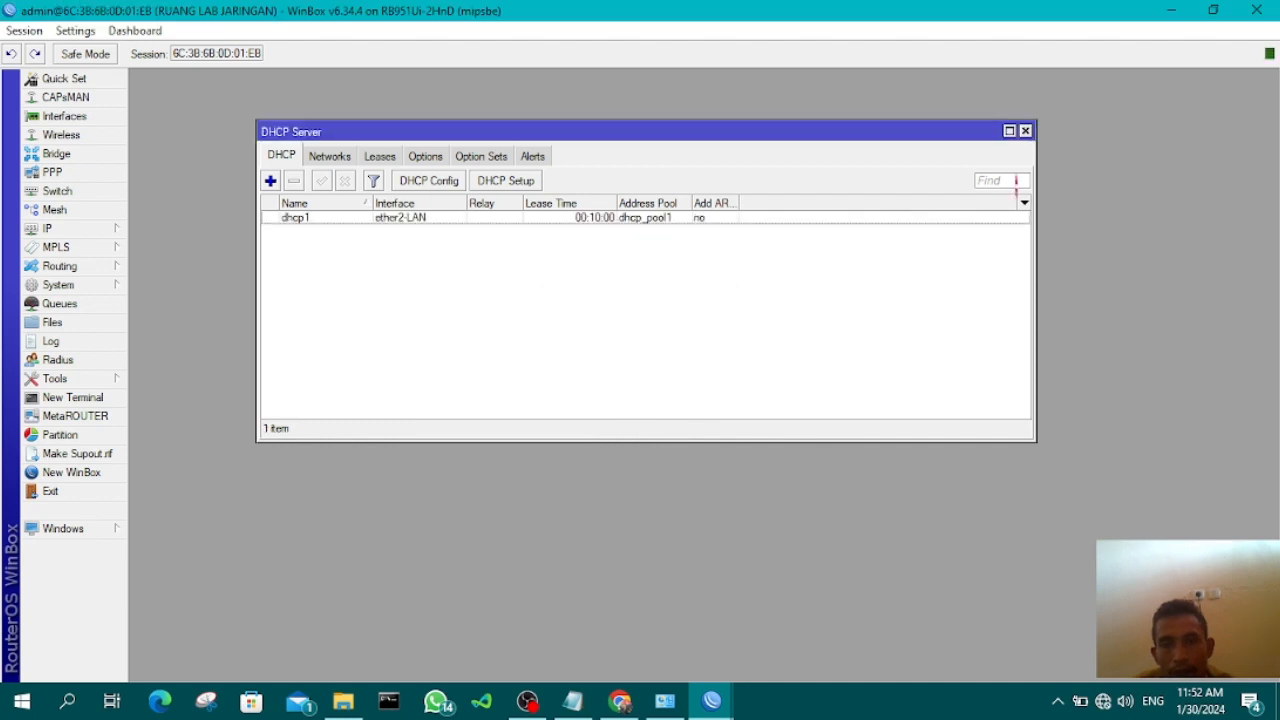
Check the Ethernet adapter's connection status and its IPv4 properties in Network Connections
click(672, 706)
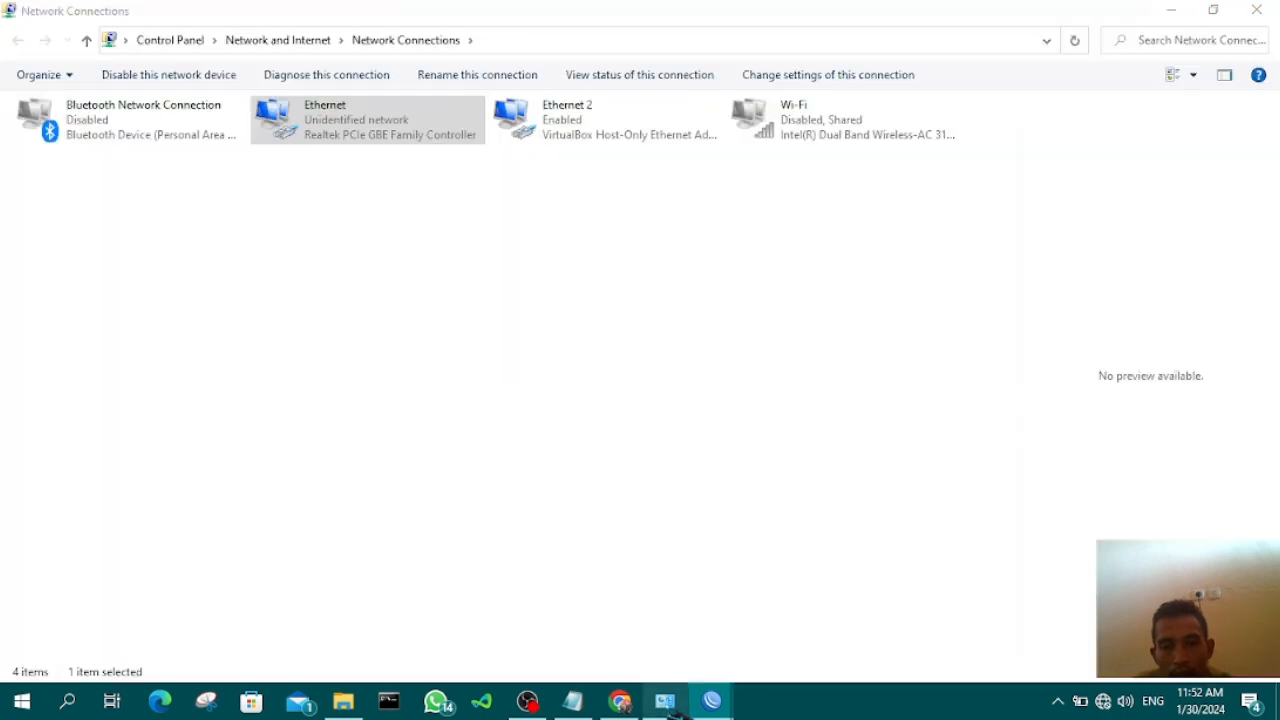
double_click(385, 142)
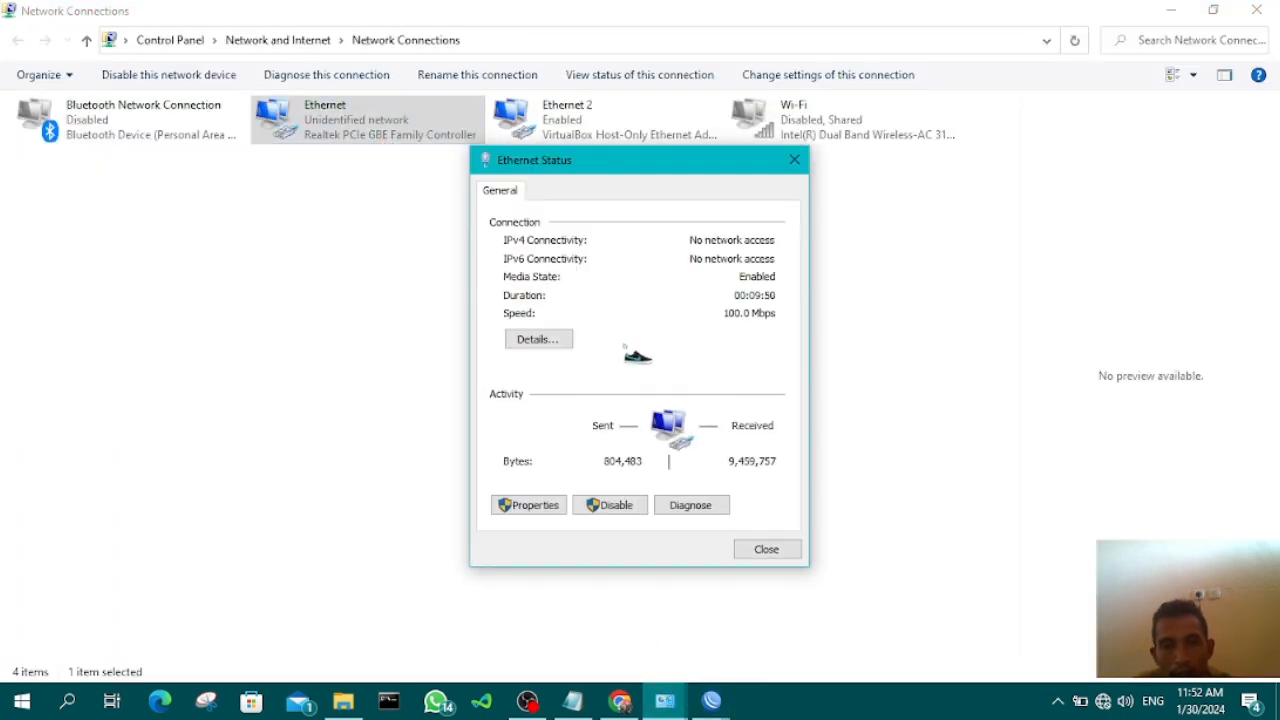
drag(730, 172, 610, 184)
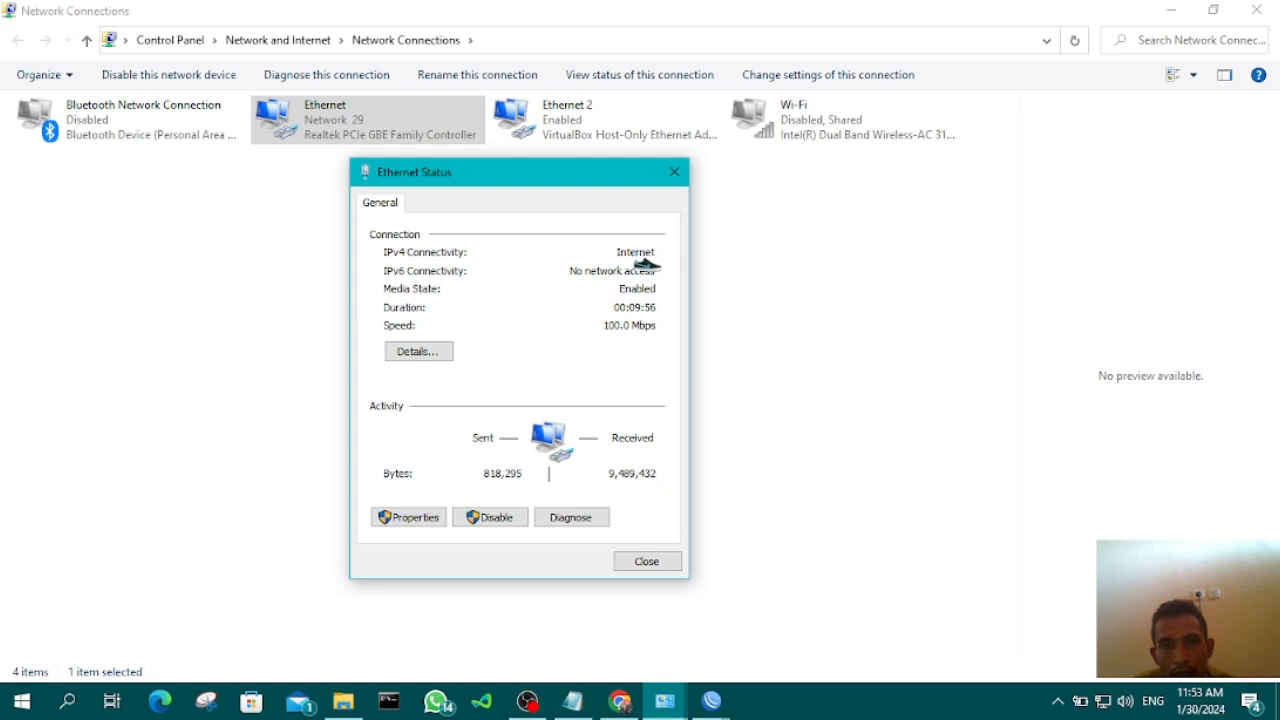
click(405, 517)
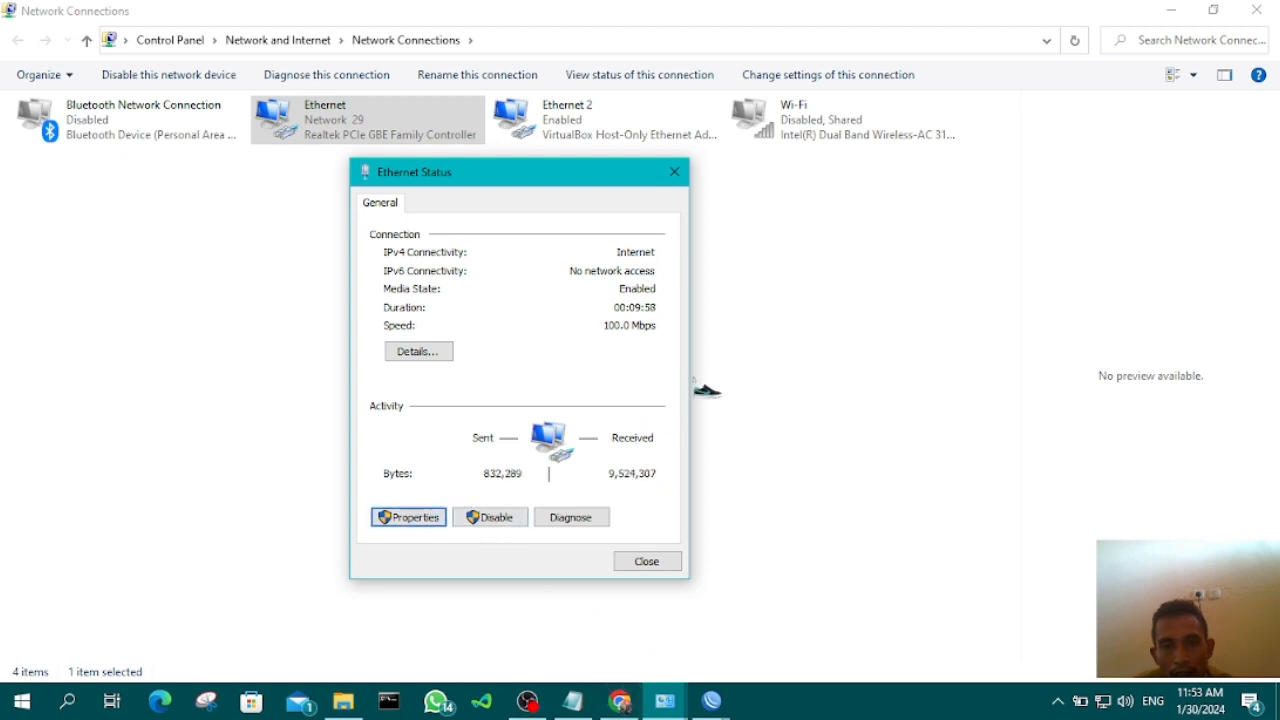
double_click(614, 434)
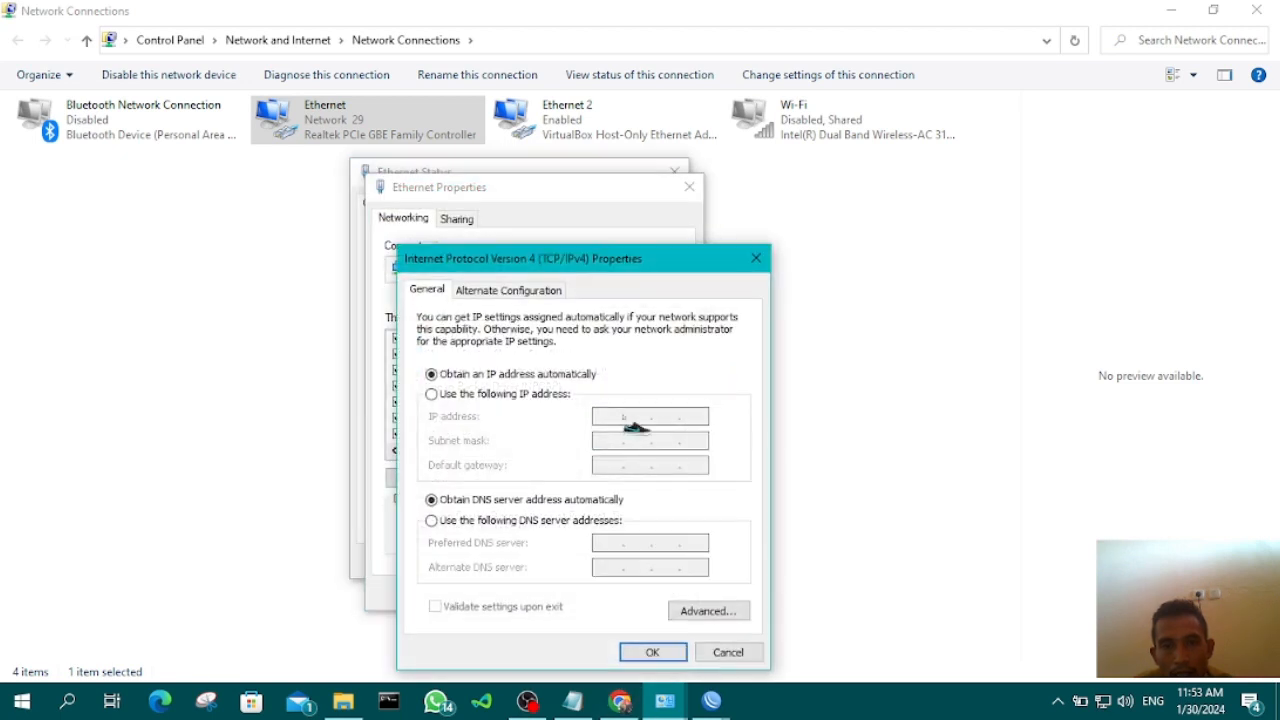
click(656, 655)
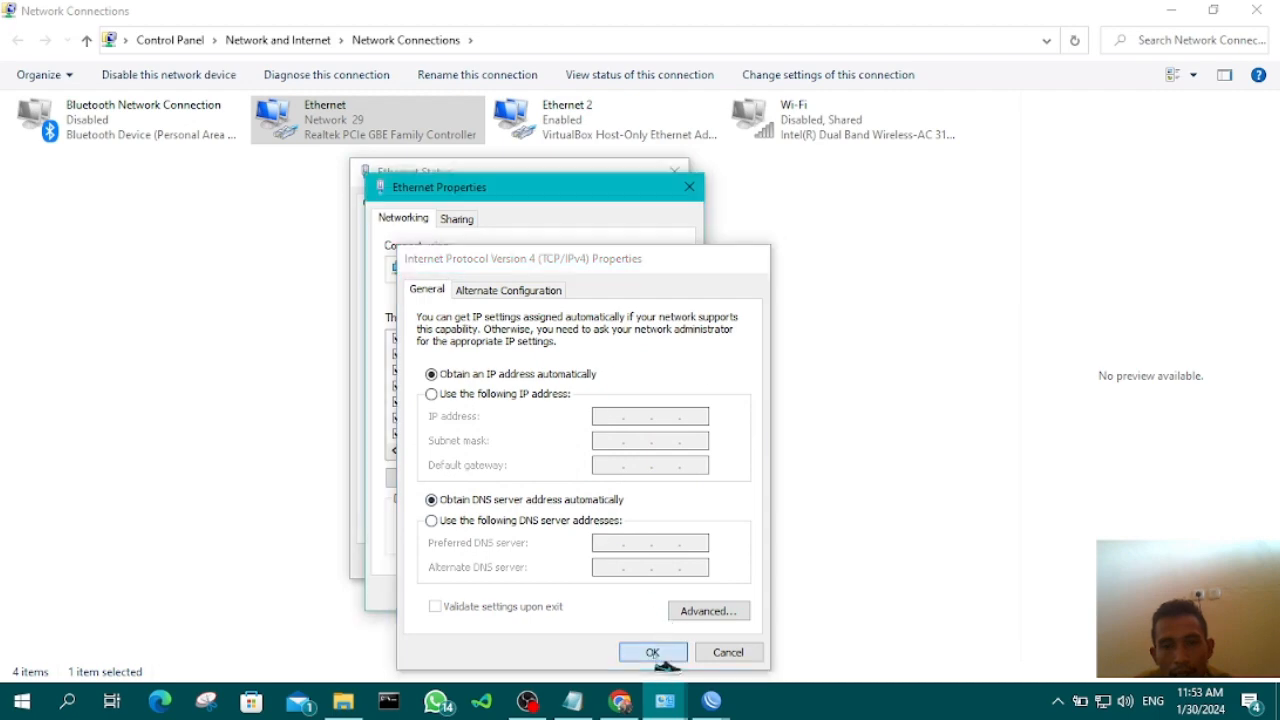
click(590, 592)
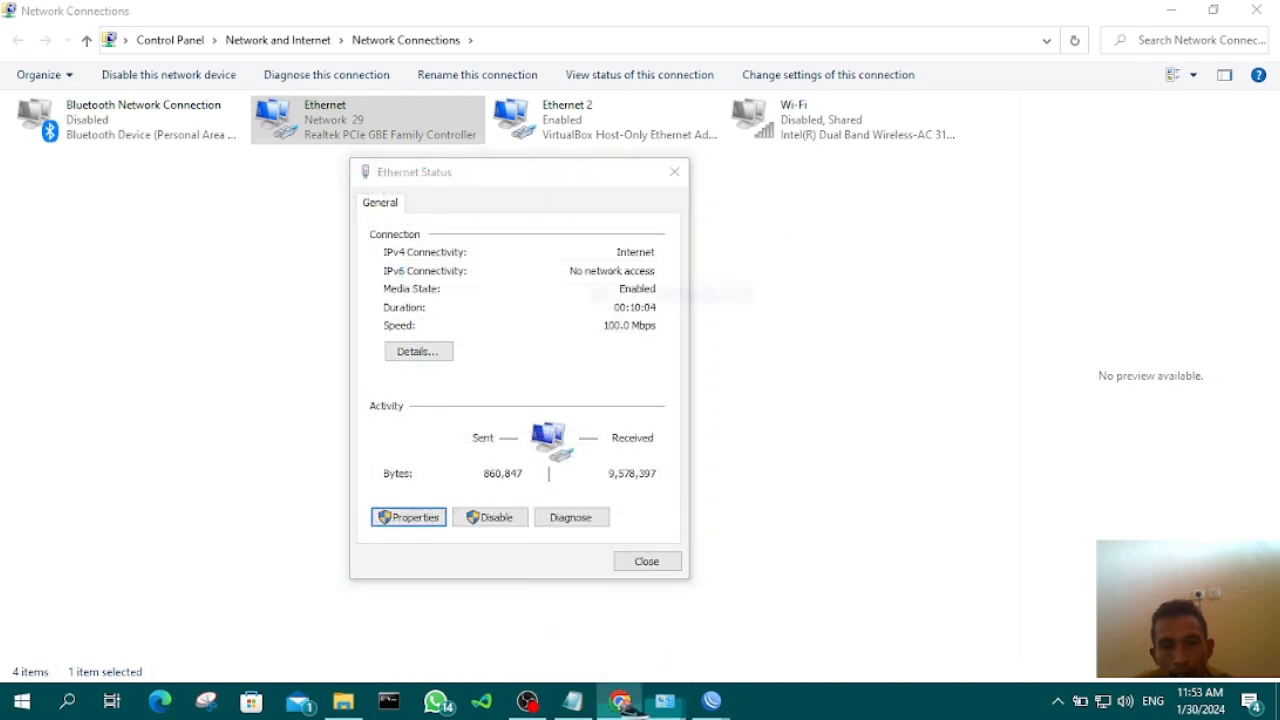
Switch to Chrome, test streaming with the YouTube video "LAGU POP NOSTALGIAAN TAHUN 2000AN", and minimize the browser
click(622, 701)
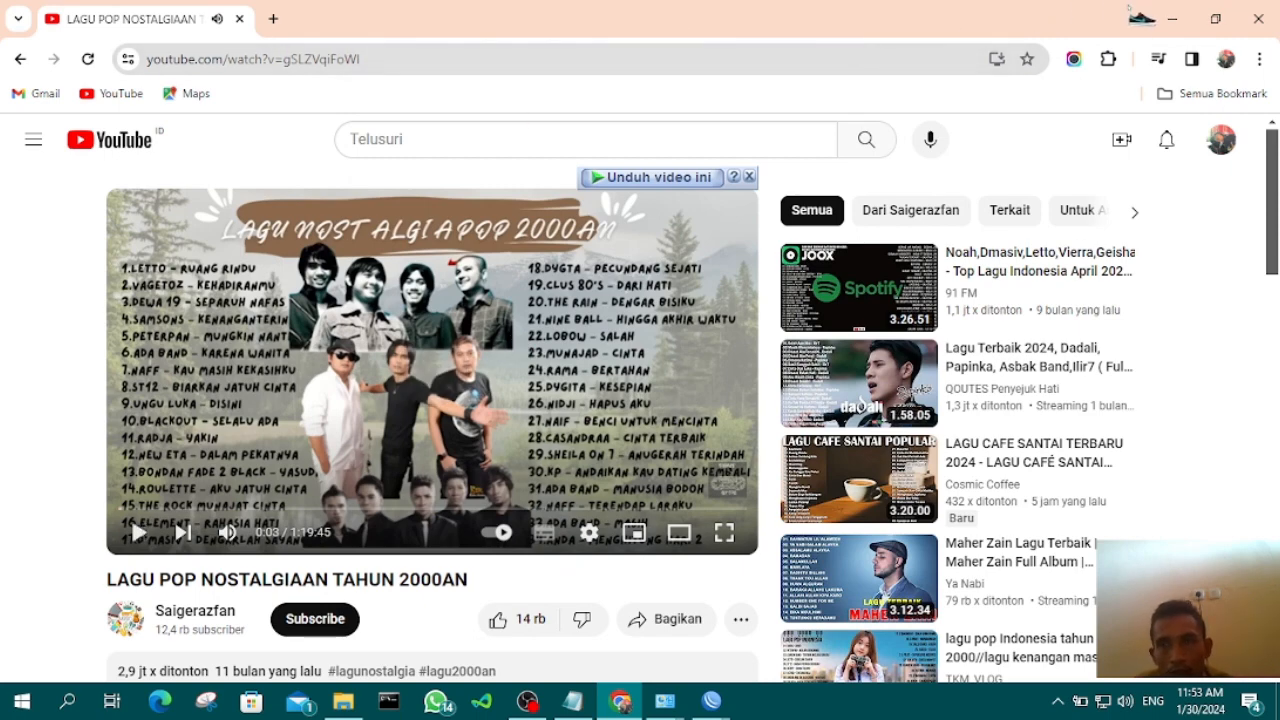
click(1172, 18)
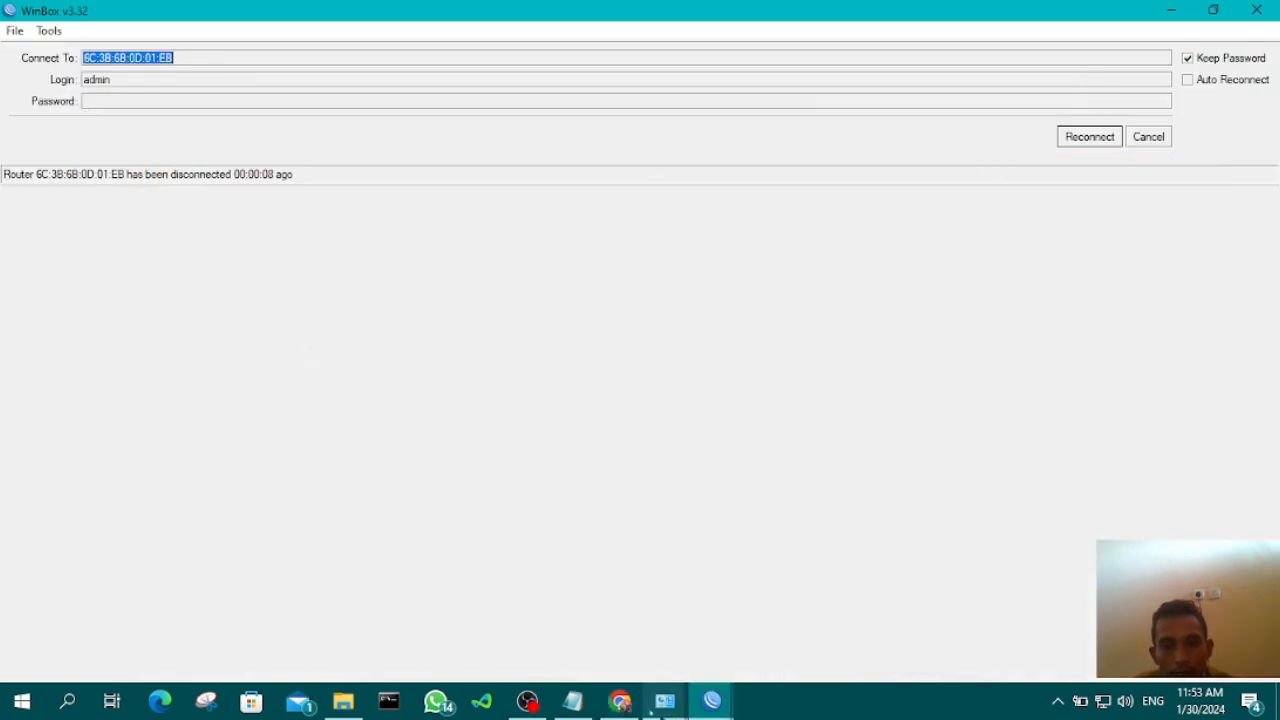
Switch the Ethernet adapter's IPv4 settings to manual addressing and enter the IP address 192.168.10.5
mouse_move(665, 700)
click(752, 632)
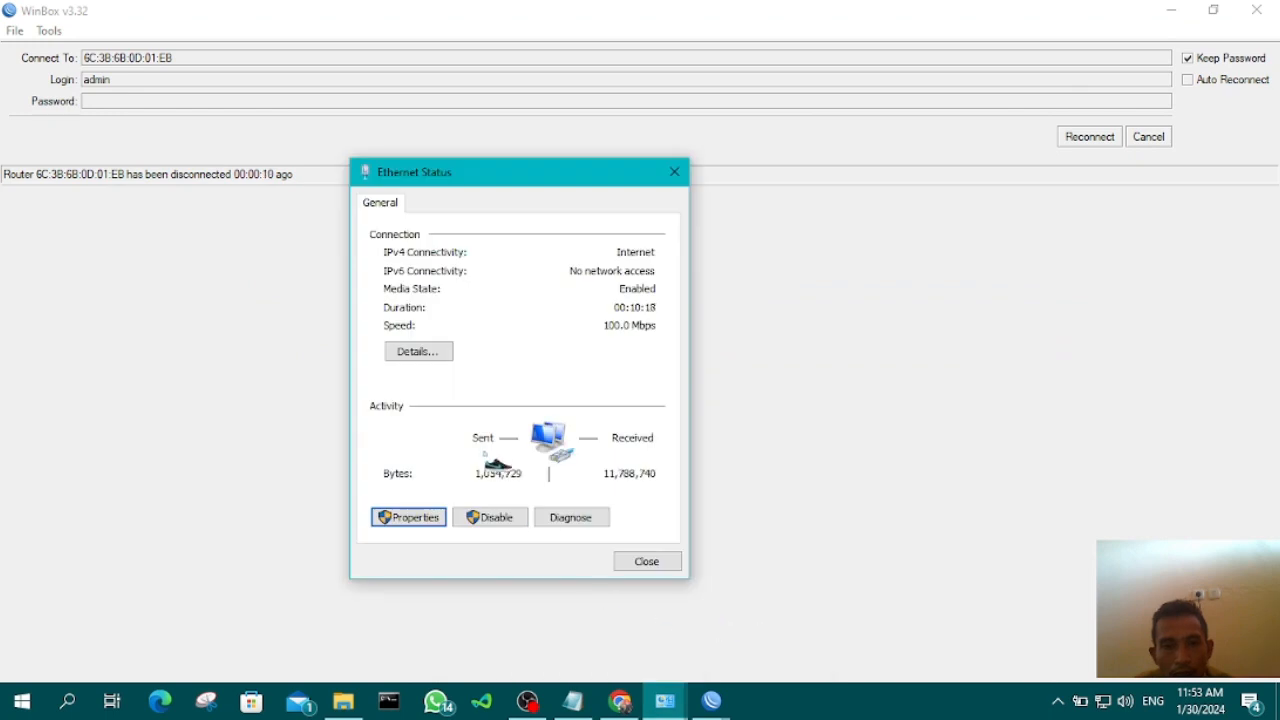
click(412, 518)
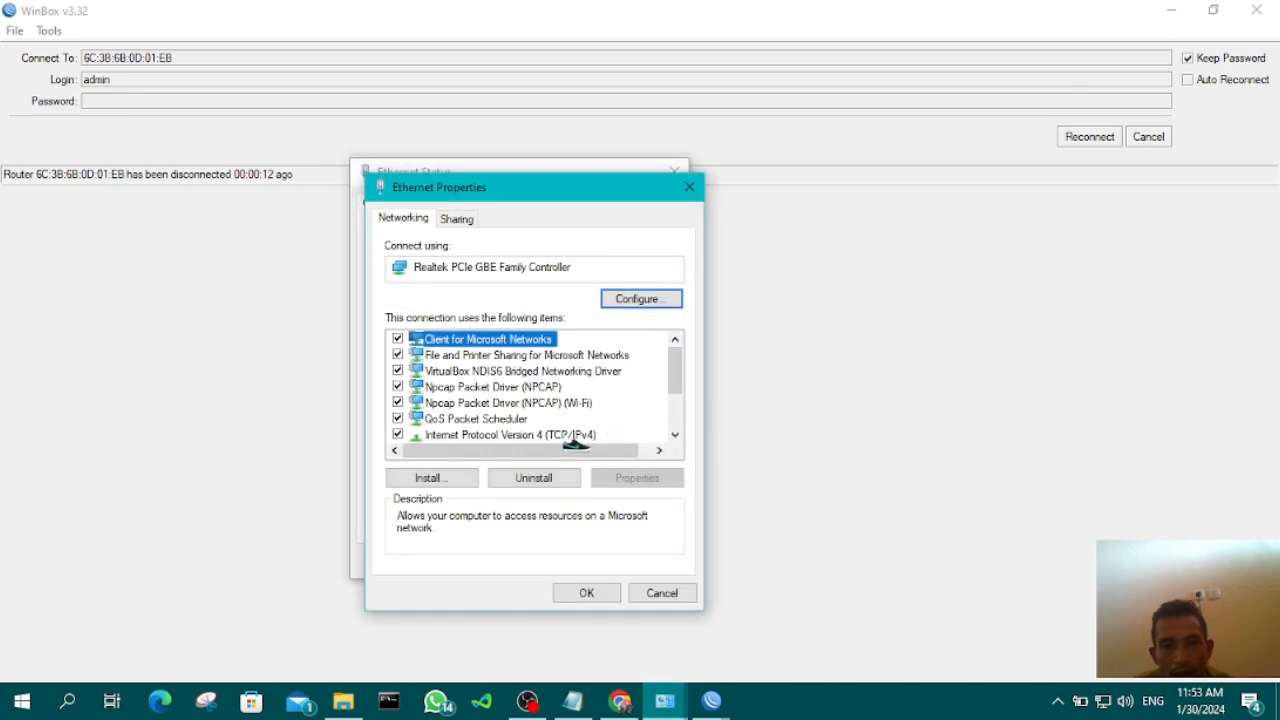
double_click(560, 436)
click(560, 396)
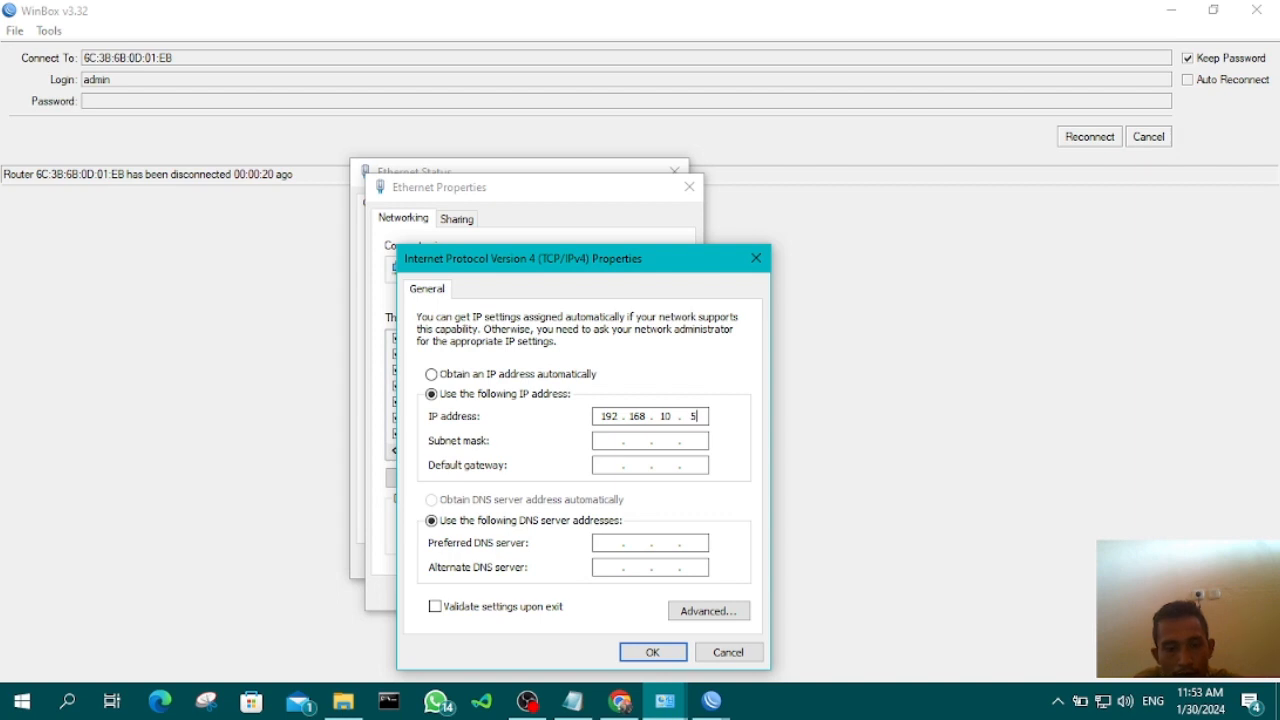
text(192.168.10.5)
Set subnet mask 255.255.255.0, gateway 192.168.10.2 and DNS servers 8.8.8.8 and 8.8.4.4, and save the adapter settings despite the multiple-gateway warning
key(Tab)
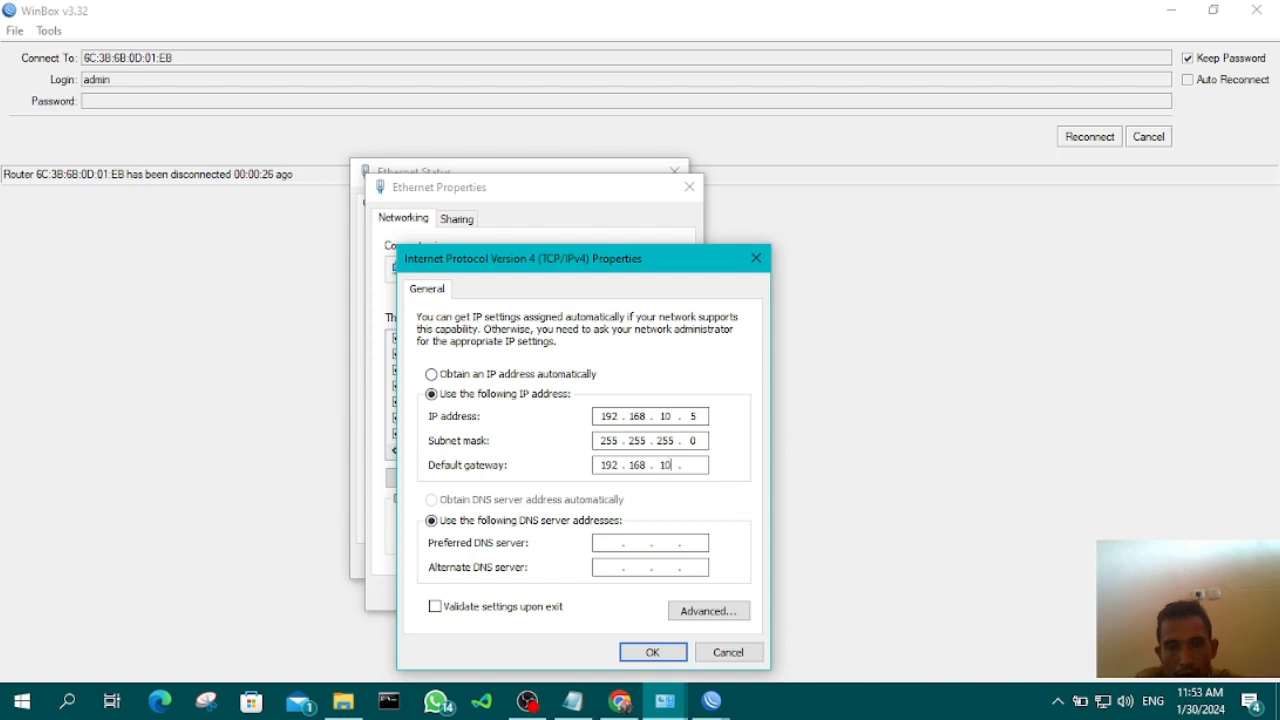
key(Tab)
key(Tab)
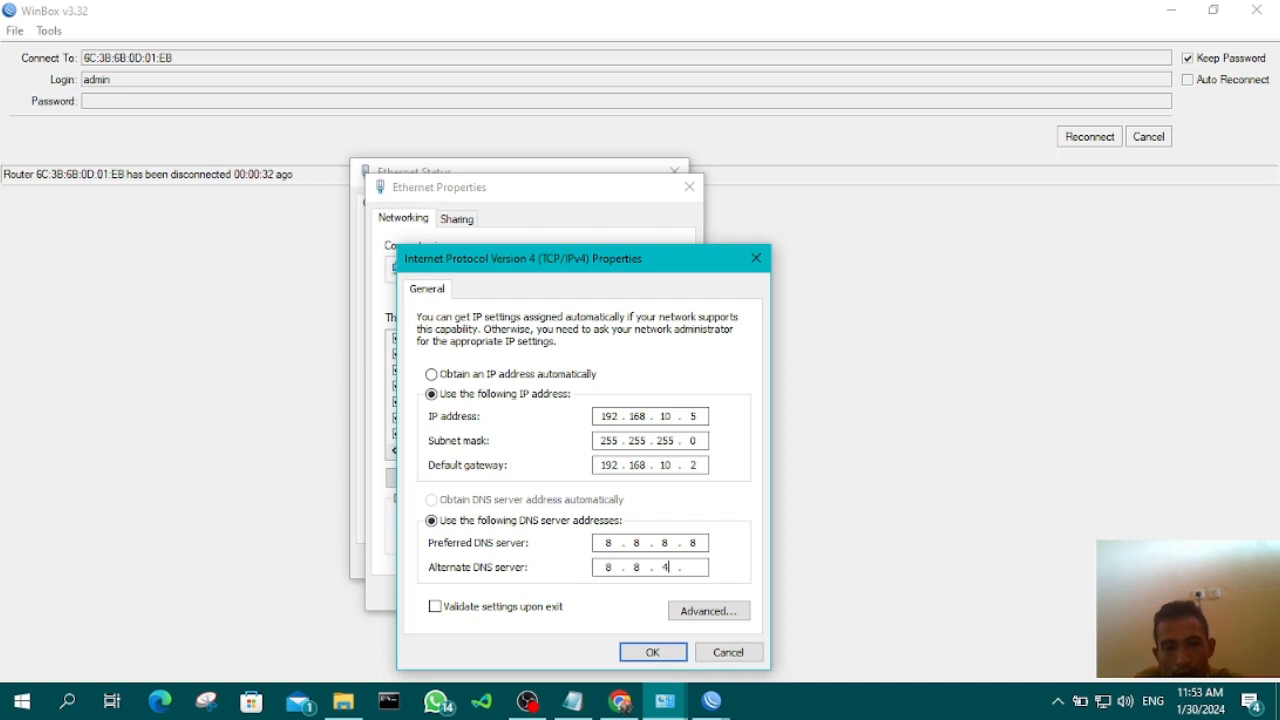
click(660, 654)
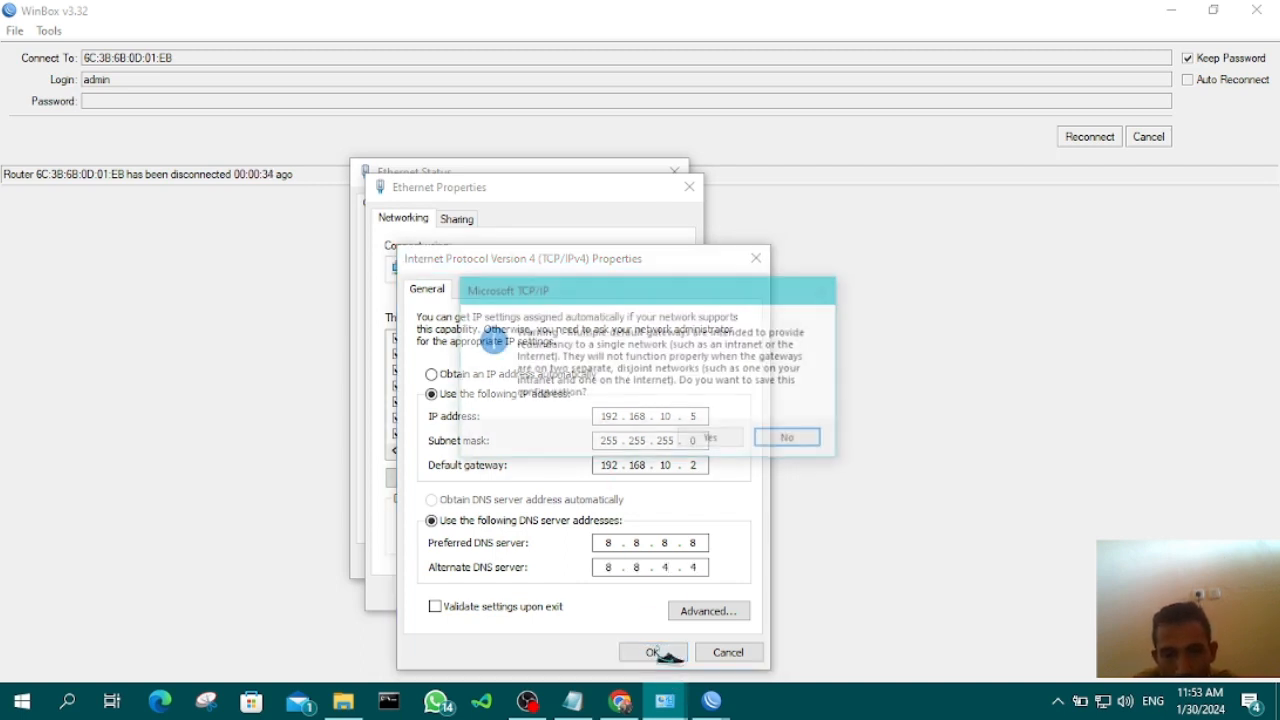
click(712, 440)
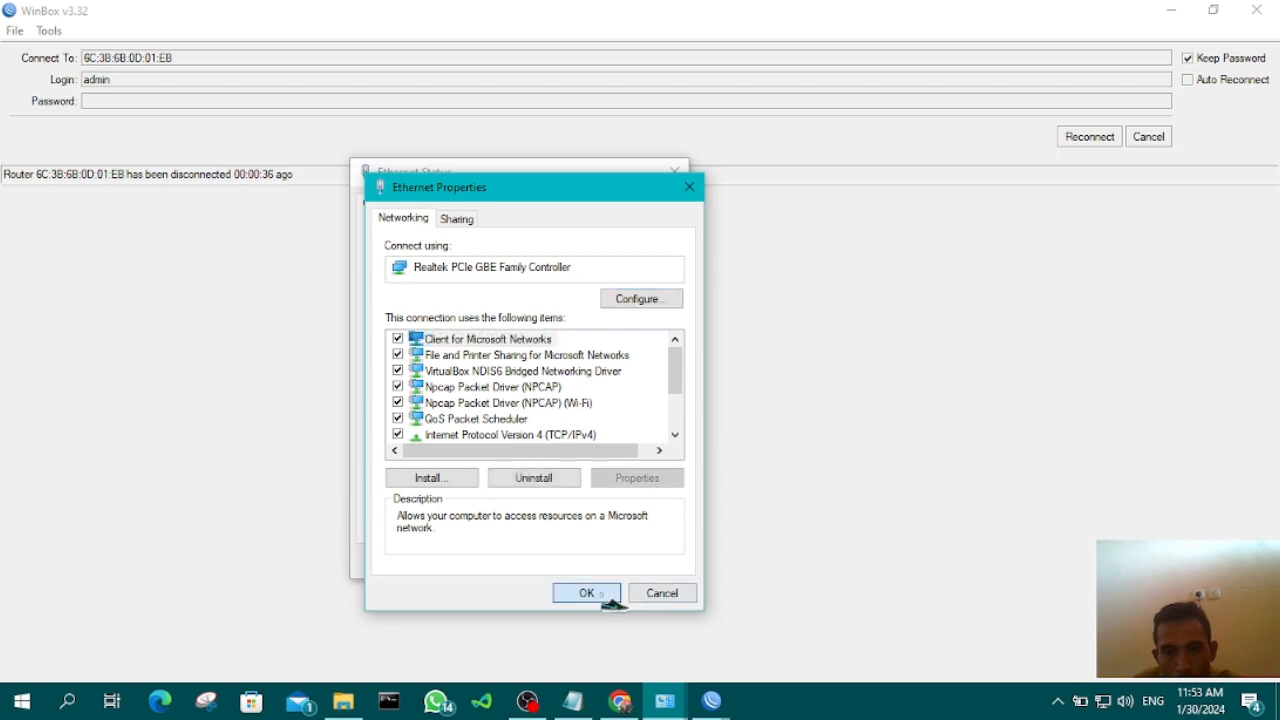
click(583, 592)
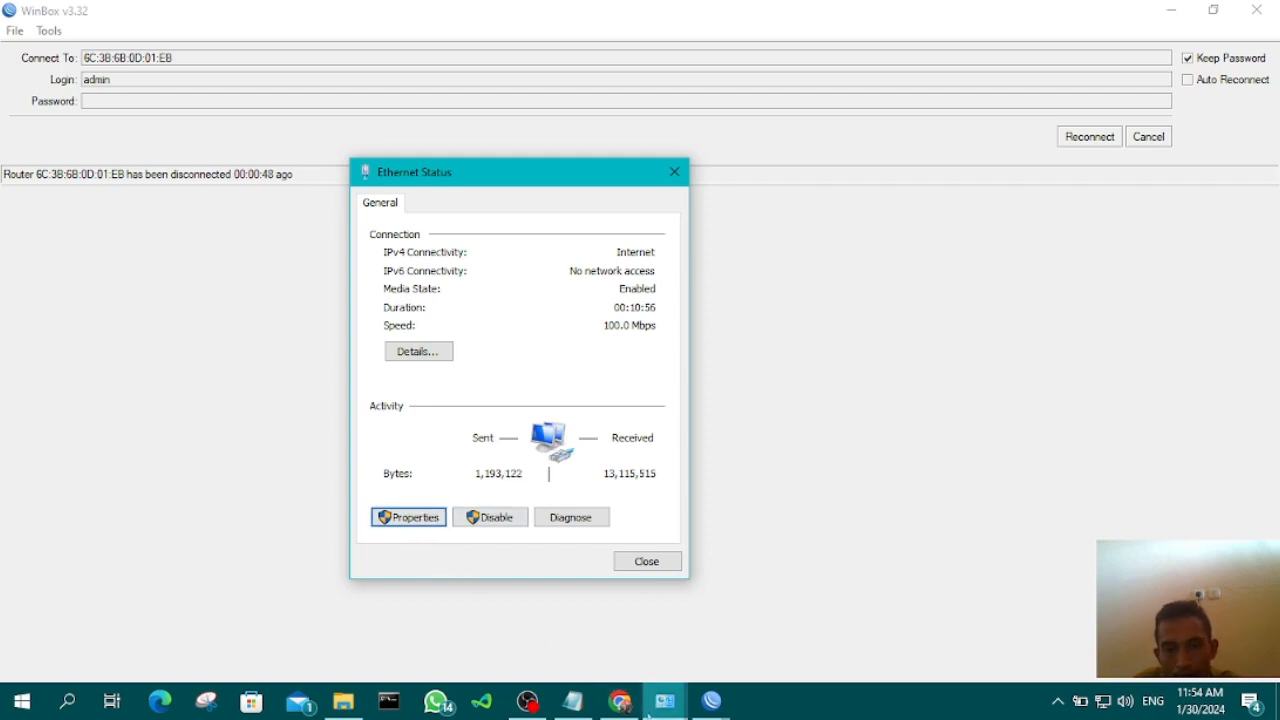
Switch to Chrome, test streaming with the recommended YouTube video "Maher Zain Lagu Terbaik", and minimize the browser
click(606, 603)
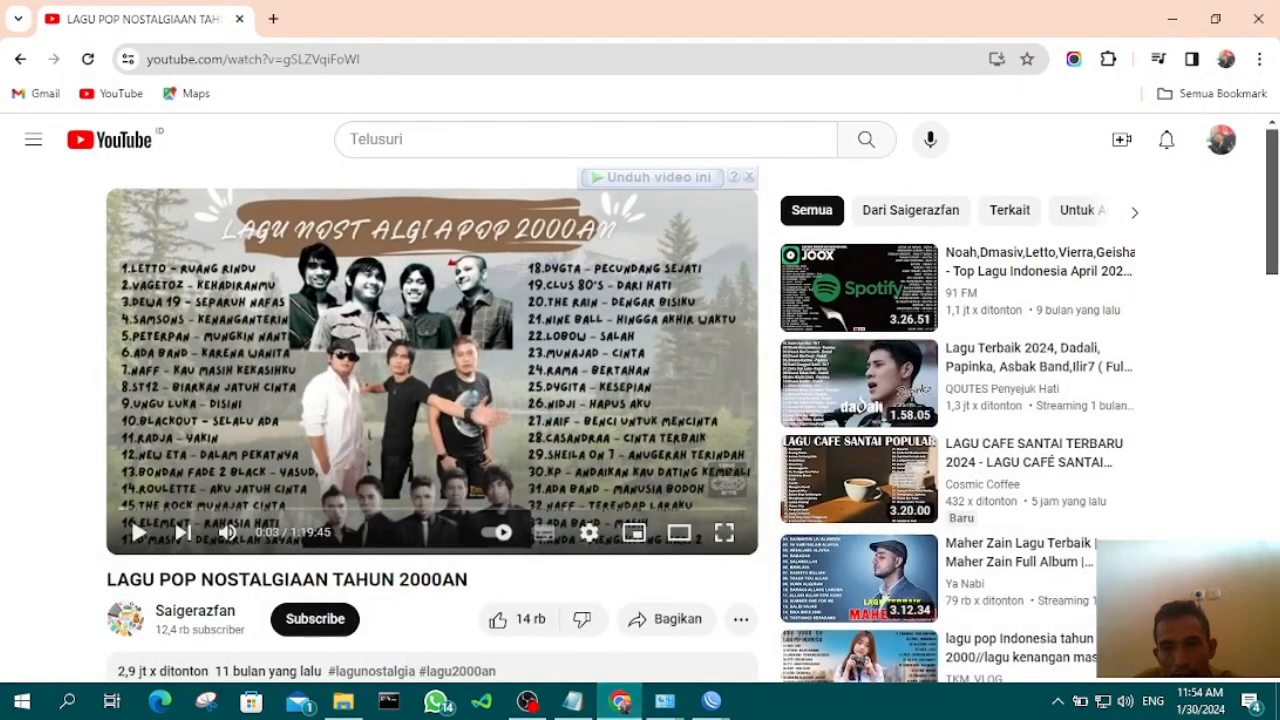
click(850, 572)
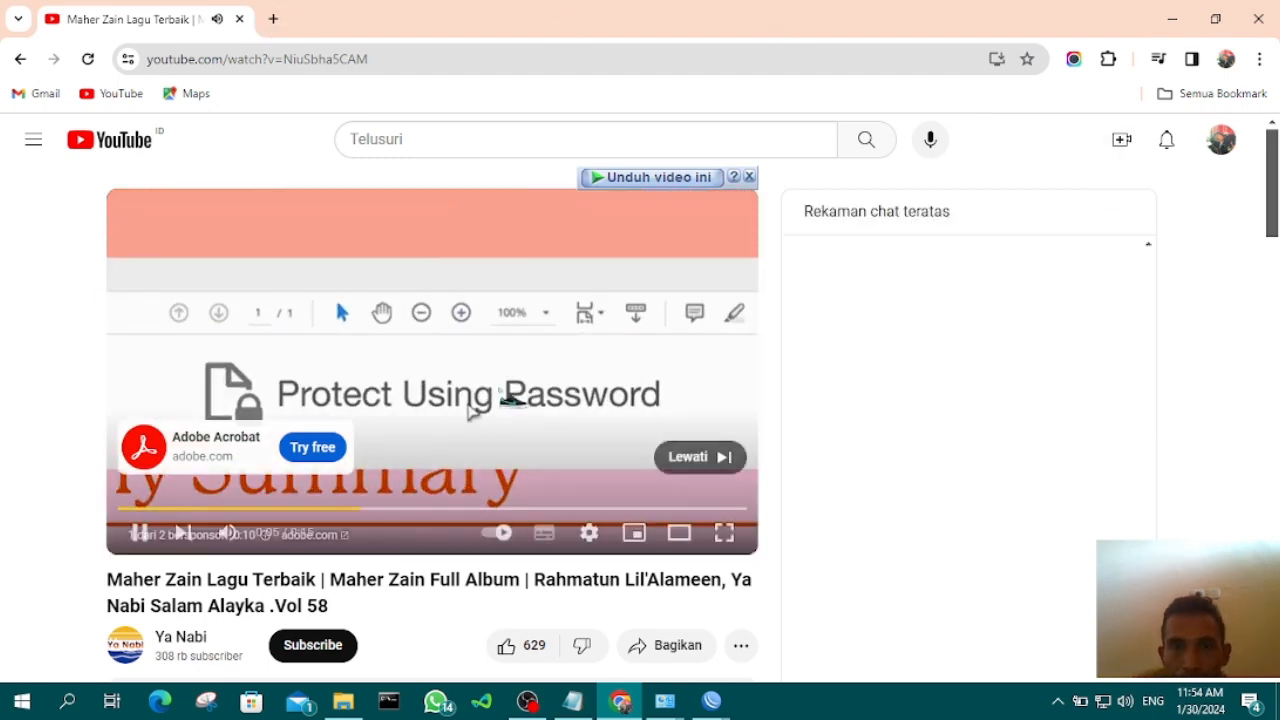
click(1172, 18)
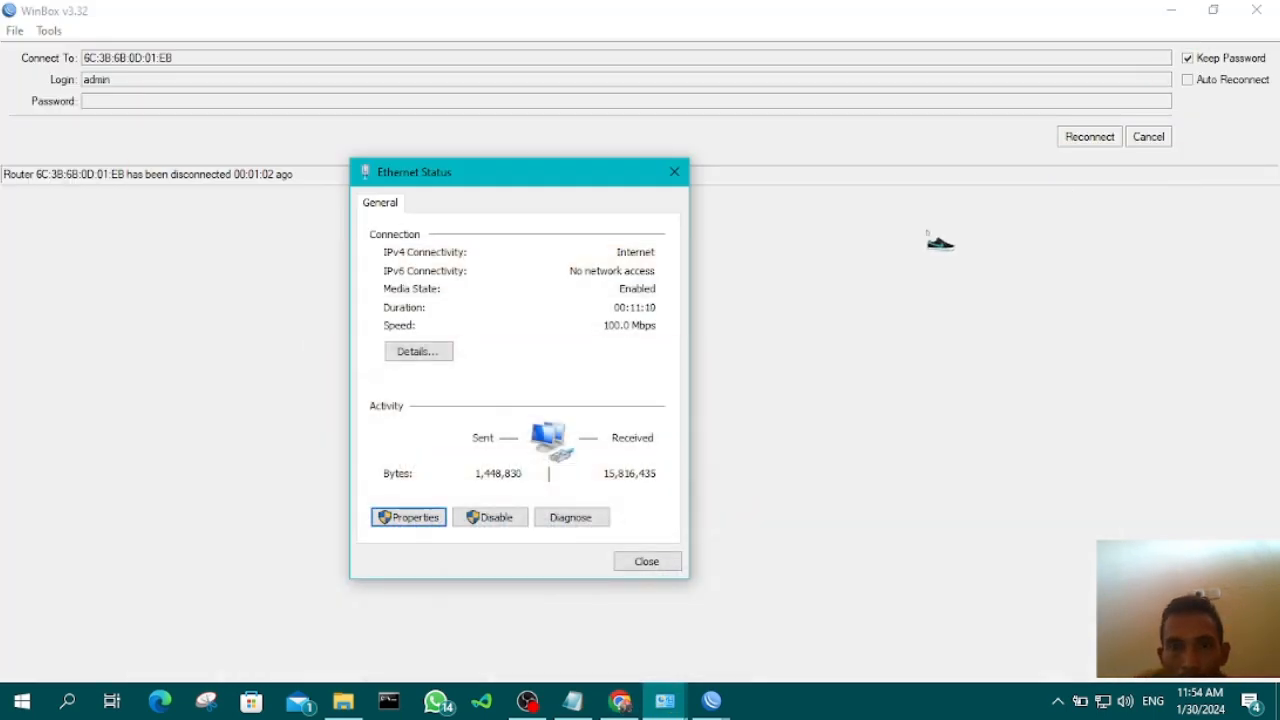
Clear the desktop by closing the Ethernet status and WinBox windows and minimizing Network Connections
click(665, 562)
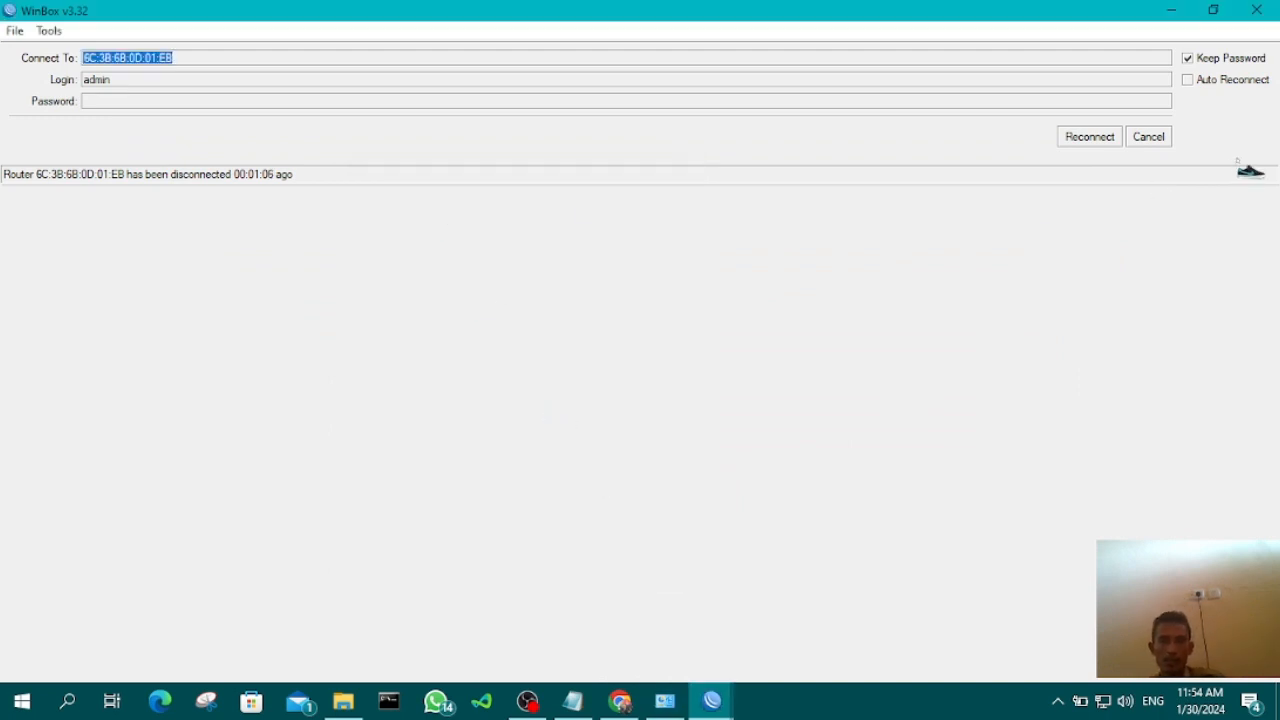
click(1172, 12)
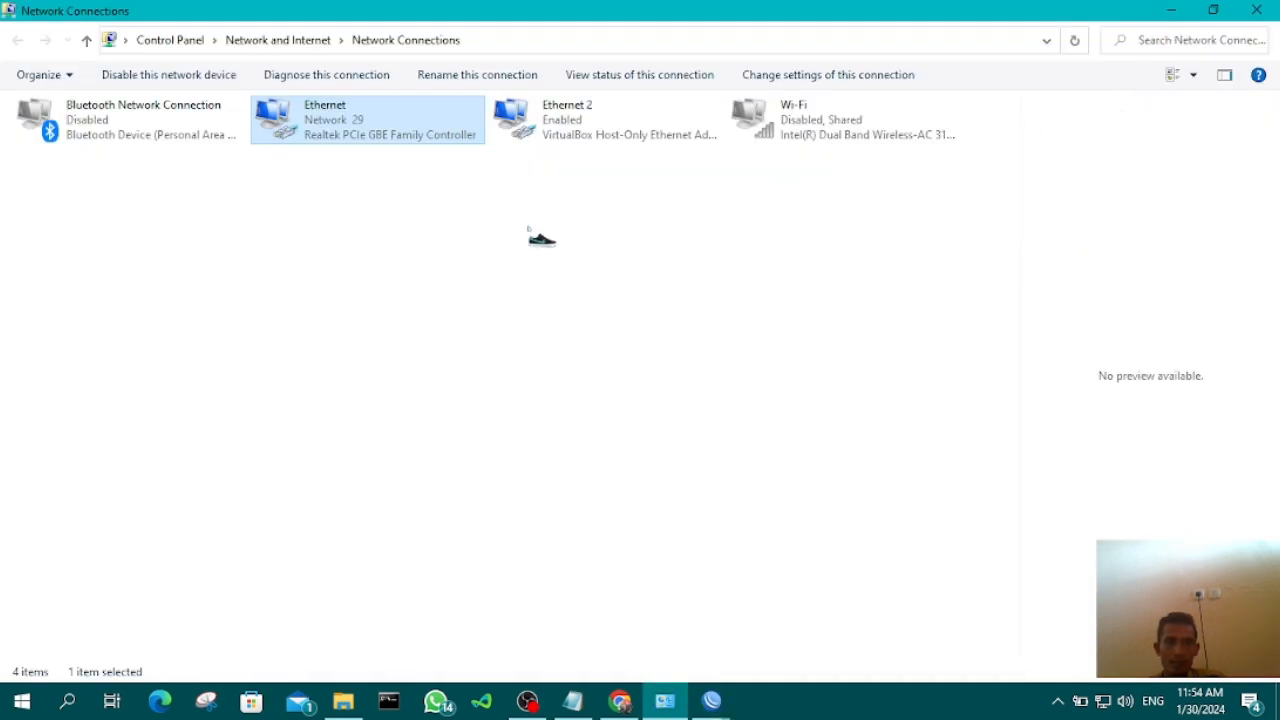
click(1174, 12)
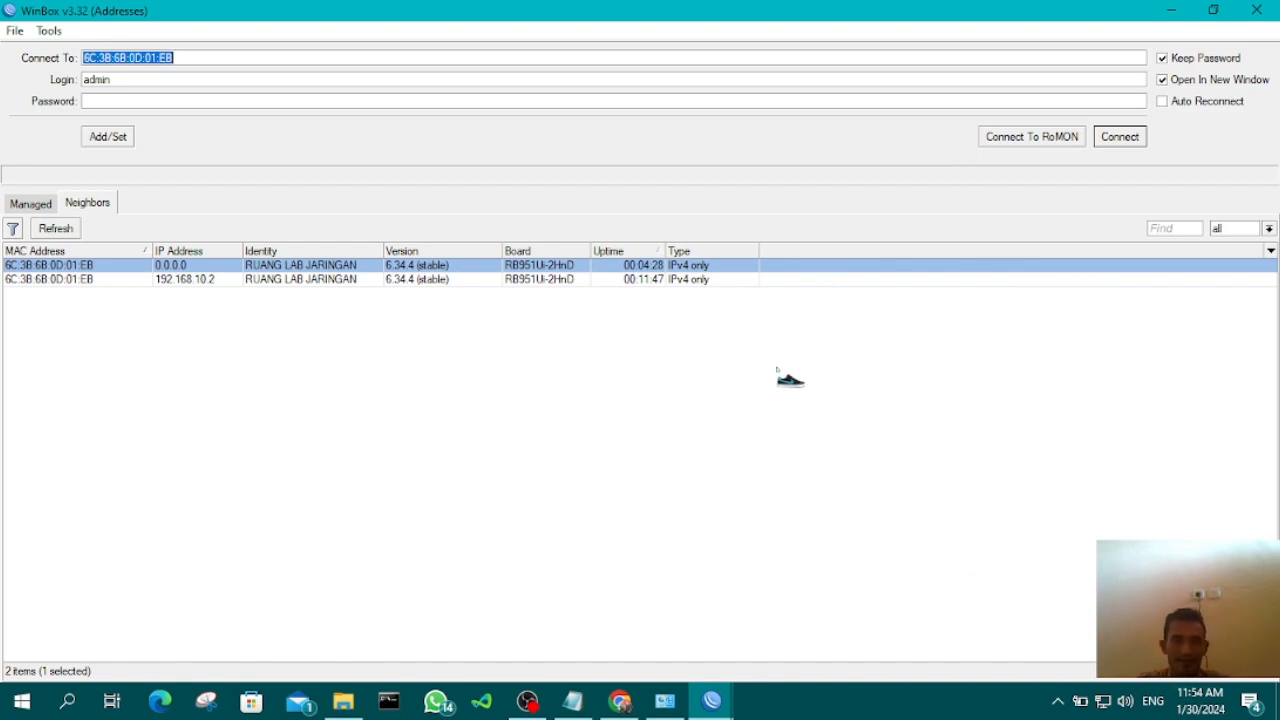
click(1256, 12)
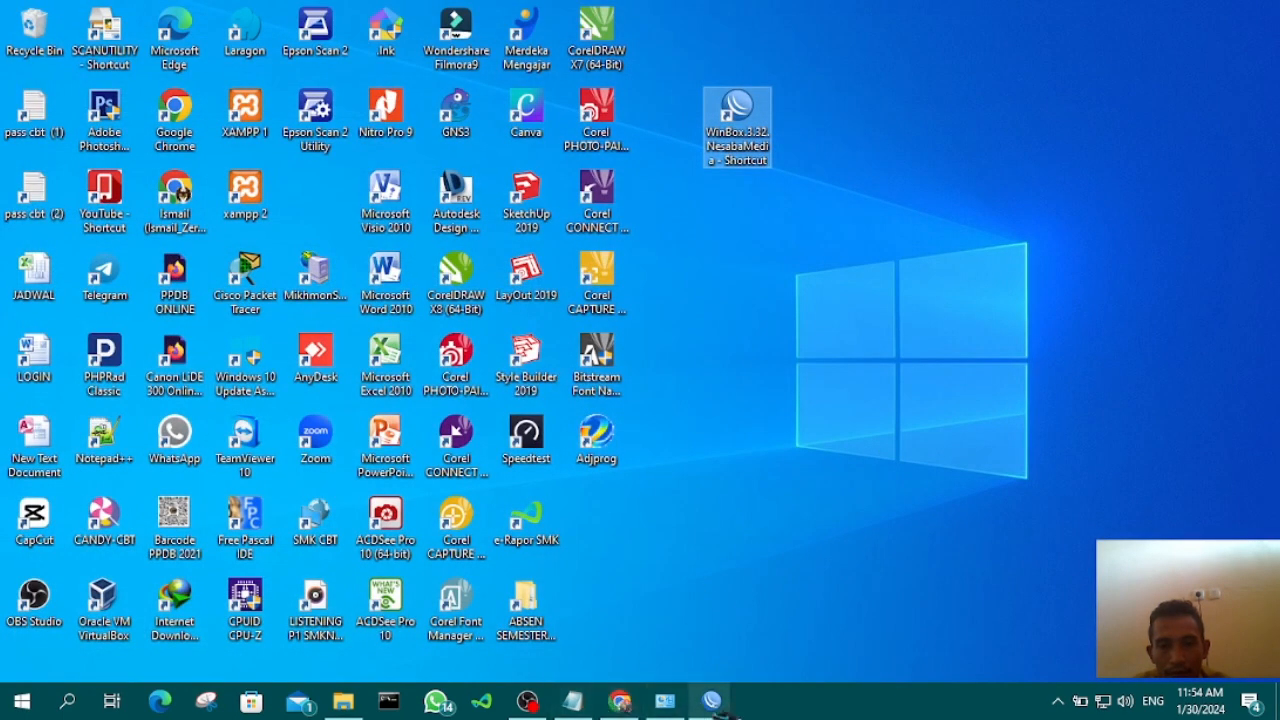
mouse_move(630, 707)
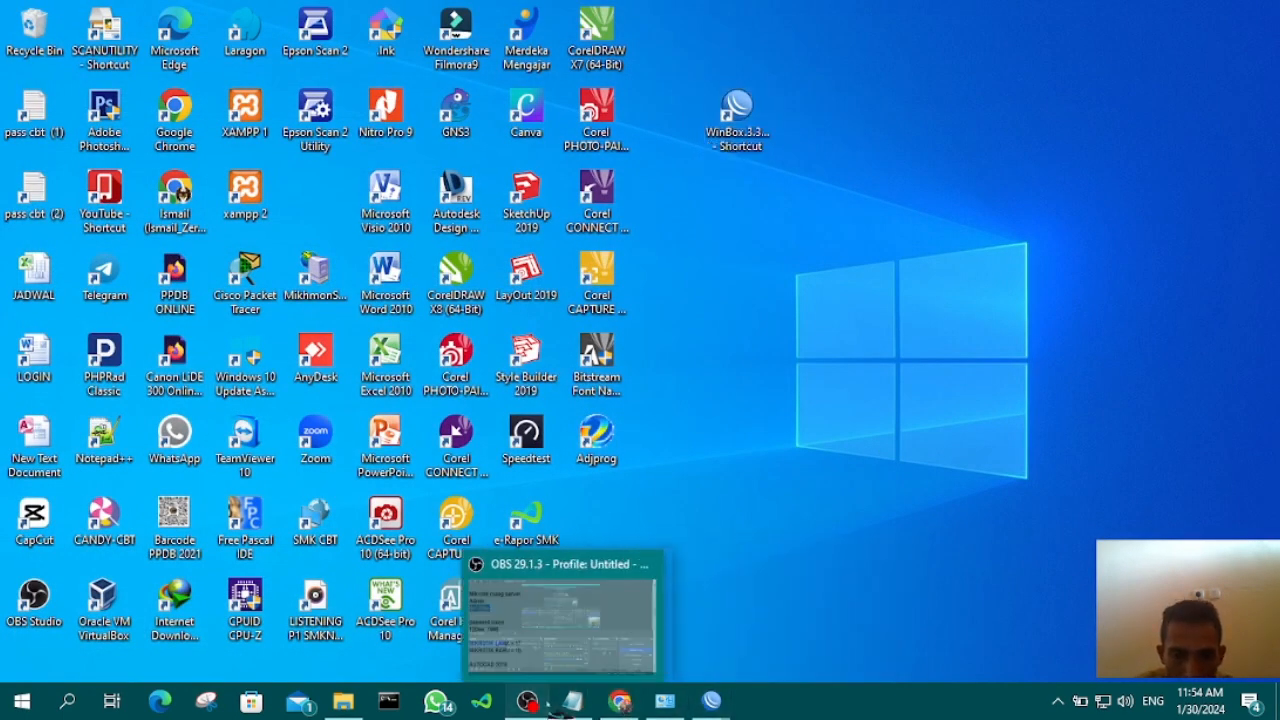